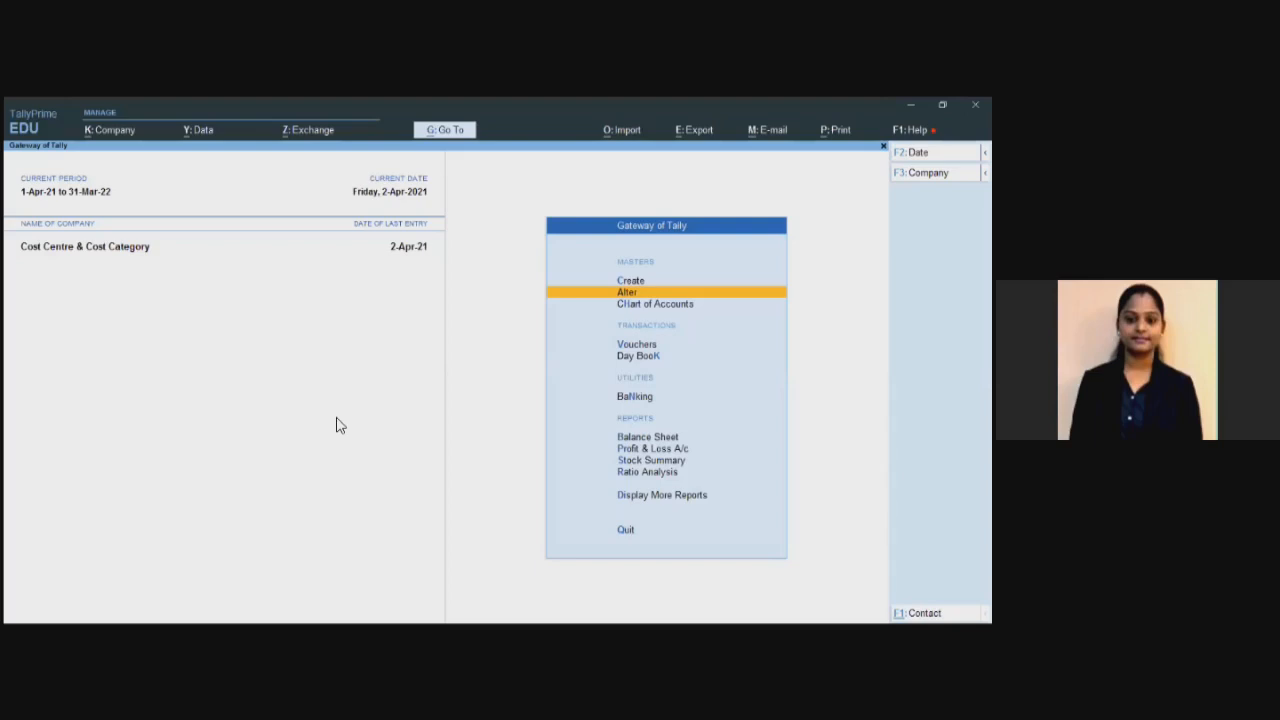
Keep Enable Cost Centres set to Yes in the company features and save the feature settings
{"action": "key", "text": "Up"}
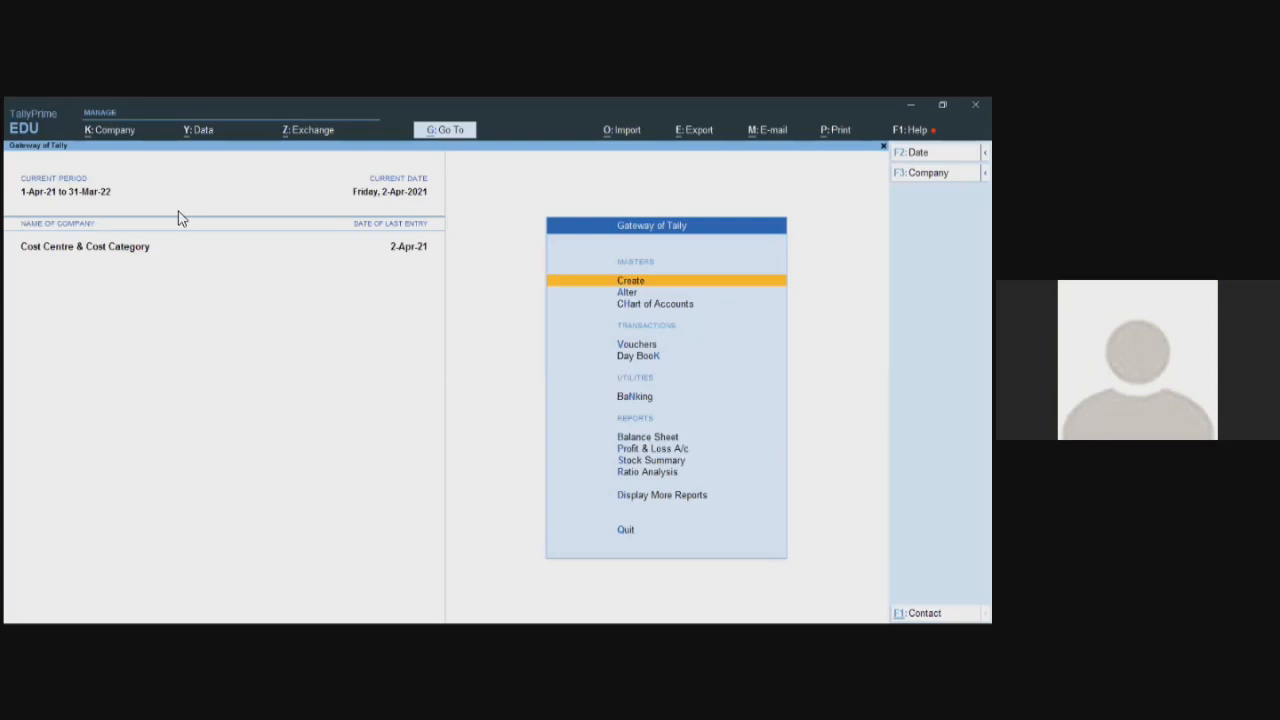
{"action": "left_click", "coordinate": [110, 142]}
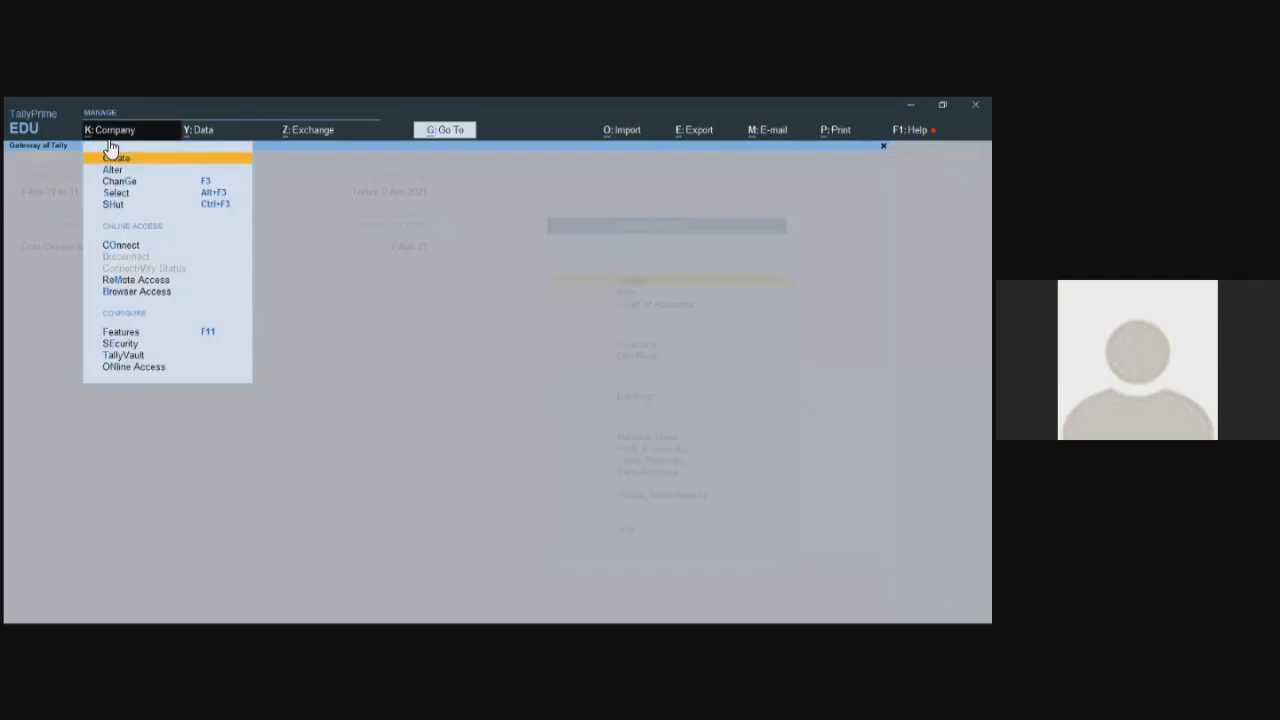
{"action": "left_click", "coordinate": [133, 332]}
{"action": "left_click", "coordinate": [133, 332]}
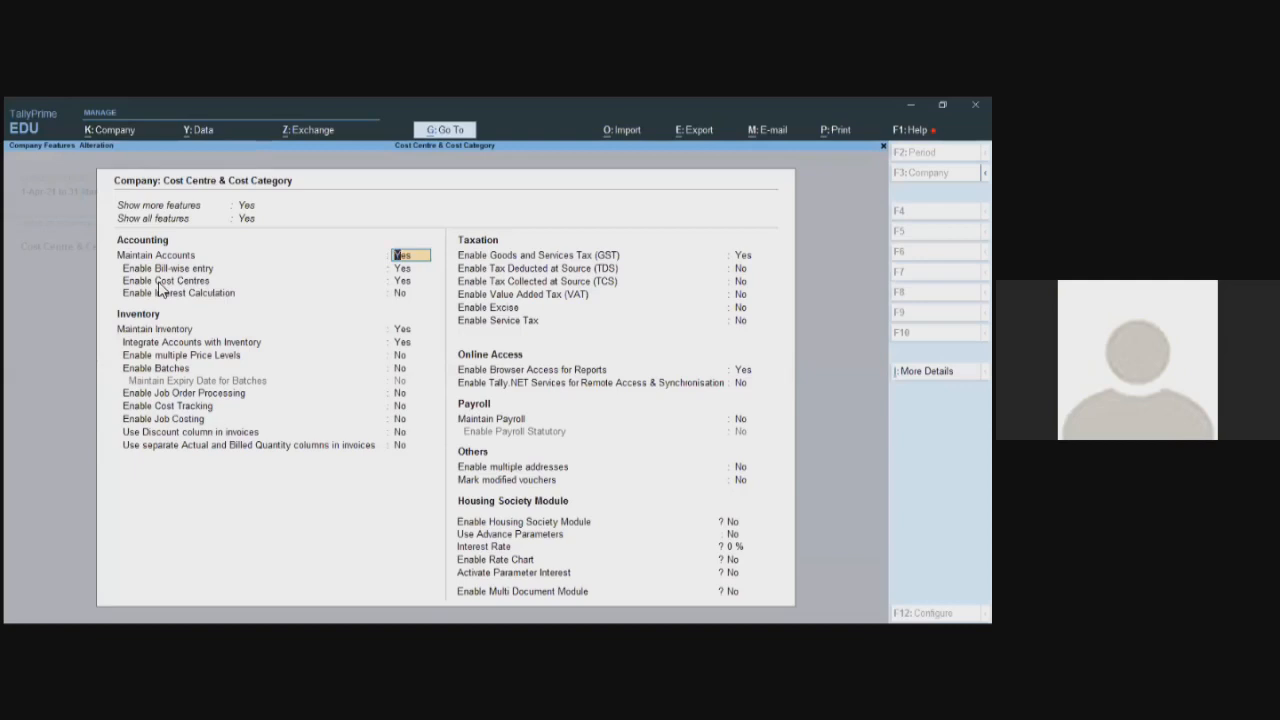
{"action": "key", "text": "Return"}
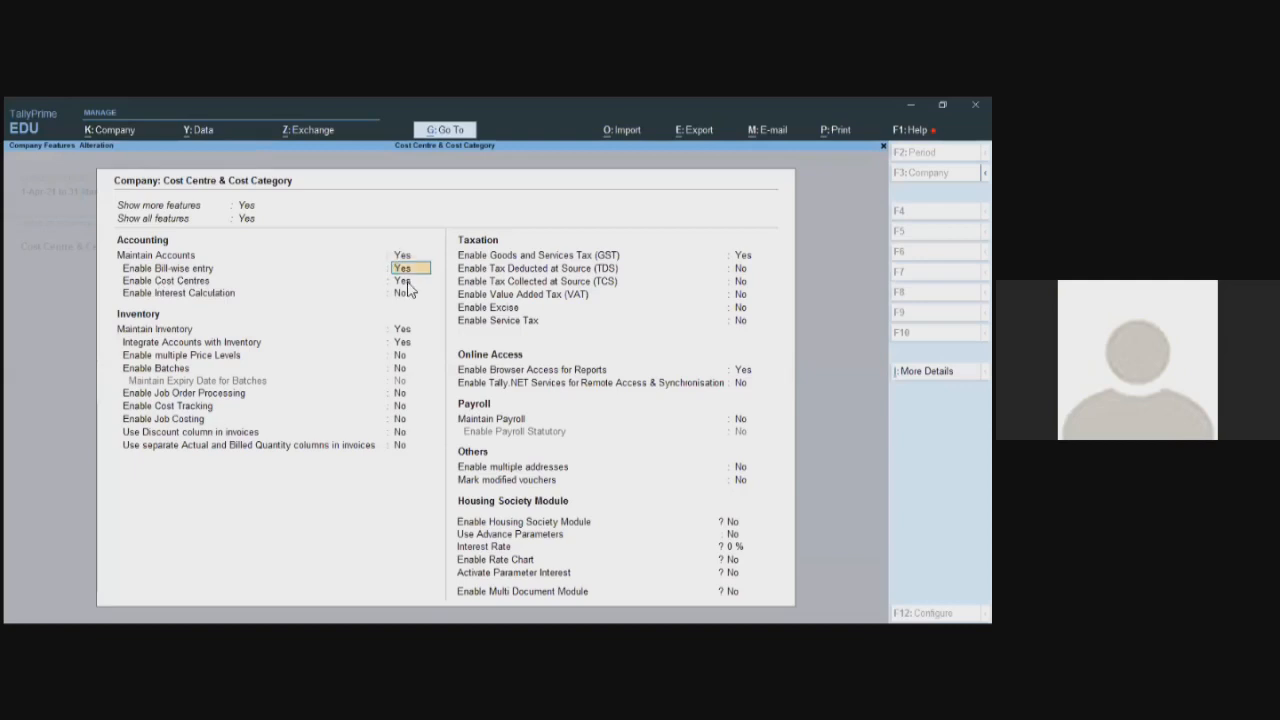
{"action": "left_click", "coordinate": [408, 289]}
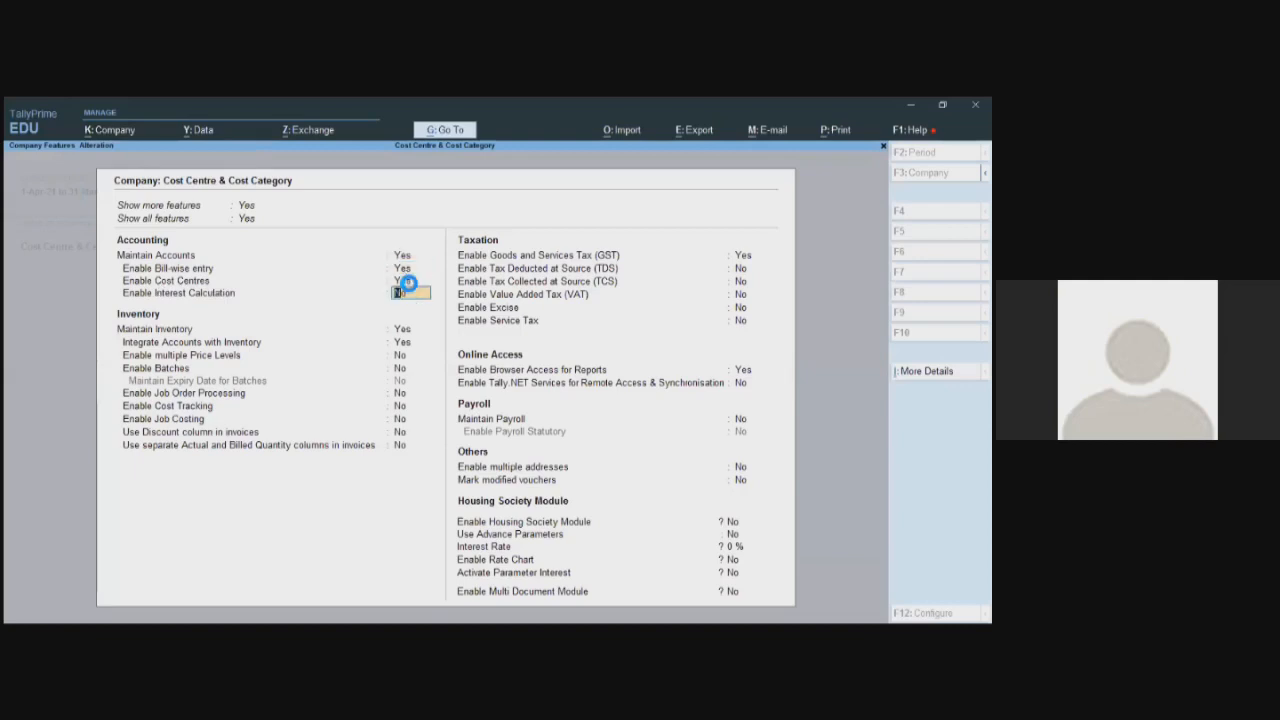
{"action": "key", "text": "ctrl"}
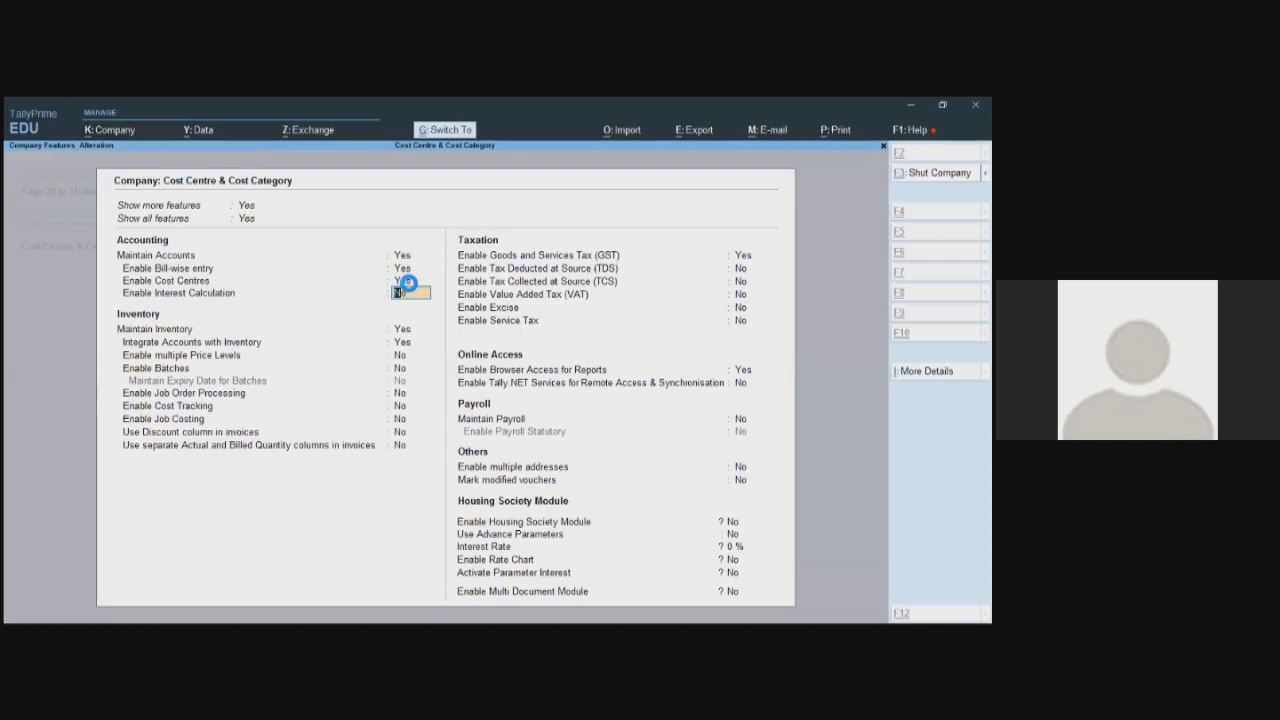
{"action": "key", "text": "ctrl+a"}
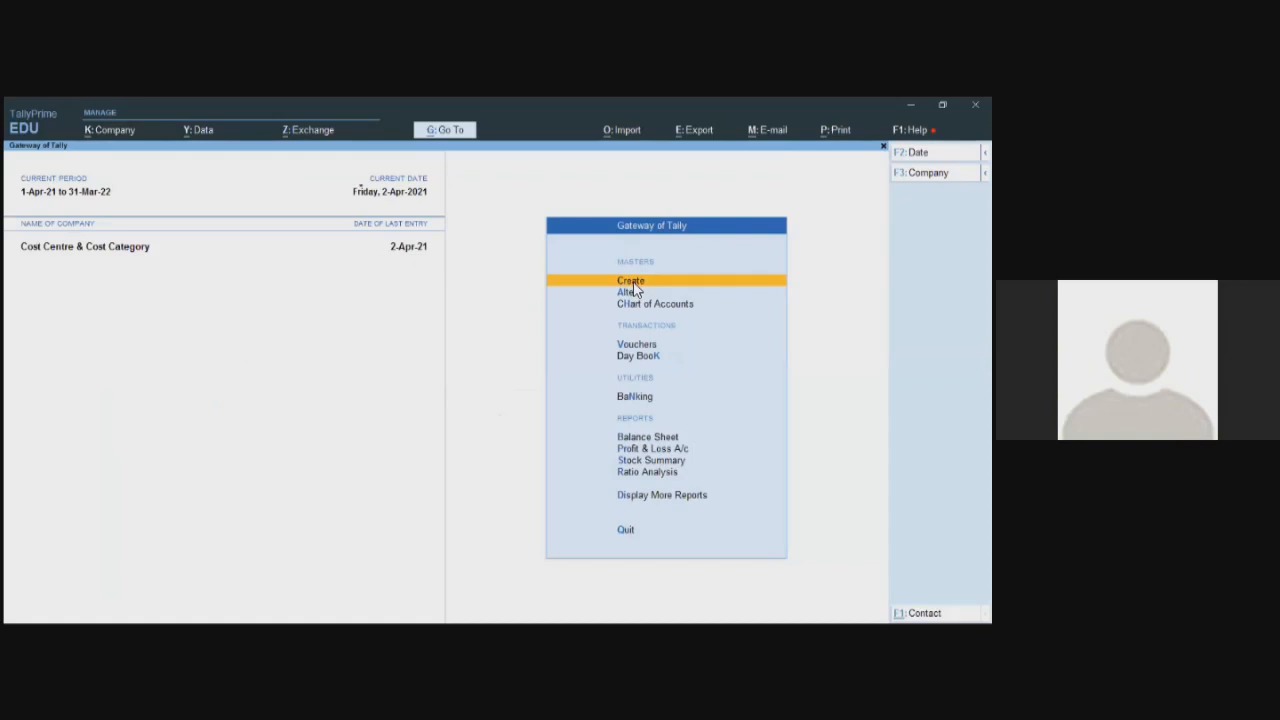
Create a cost category named Head Office that allocates revenue items but not non-revenue items
{"action": "key", "text": "Down"}
{"action": "key", "text": "Down"}
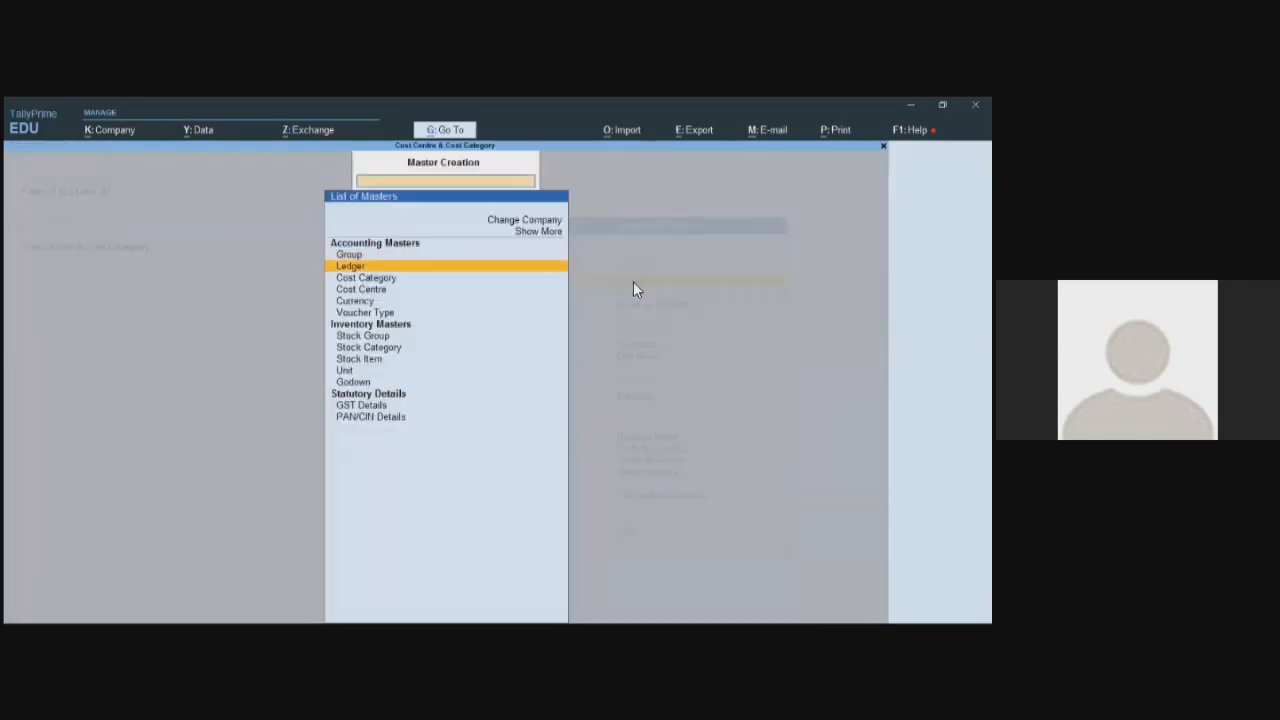
{"action": "key", "text": "Down"}
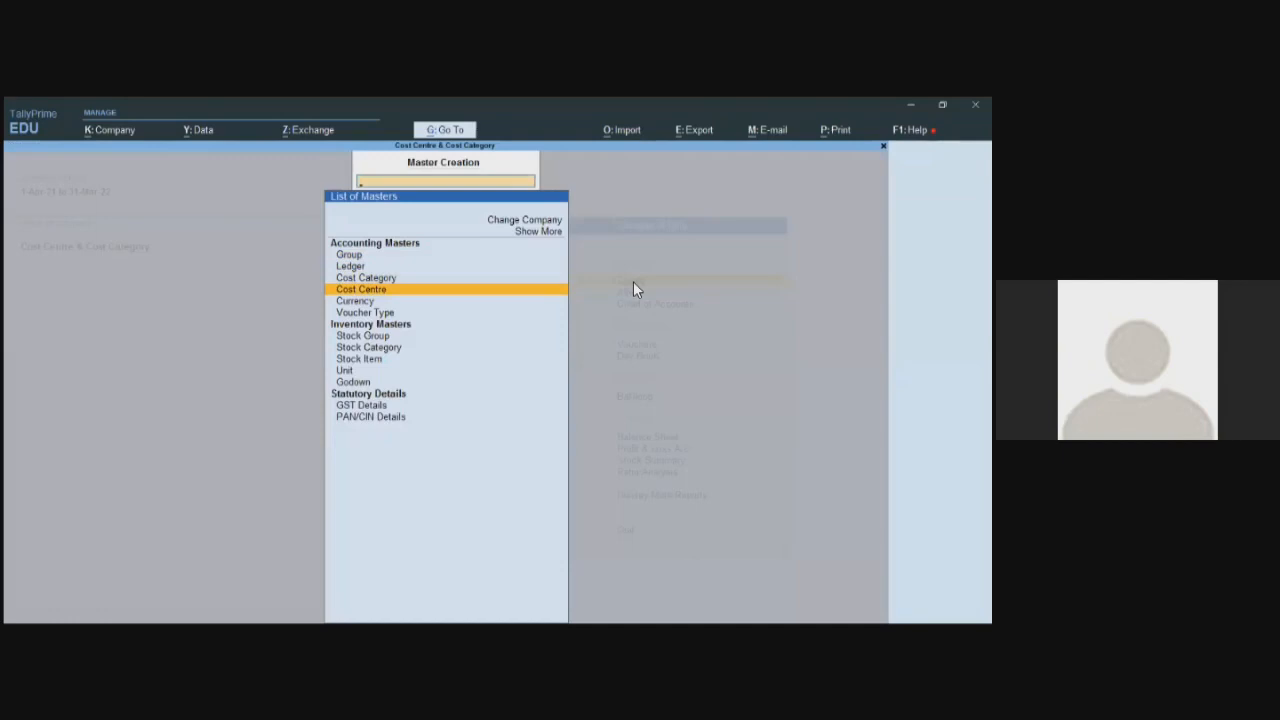
{"action": "key", "text": "Up"}
{"action": "key", "text": "Return"}
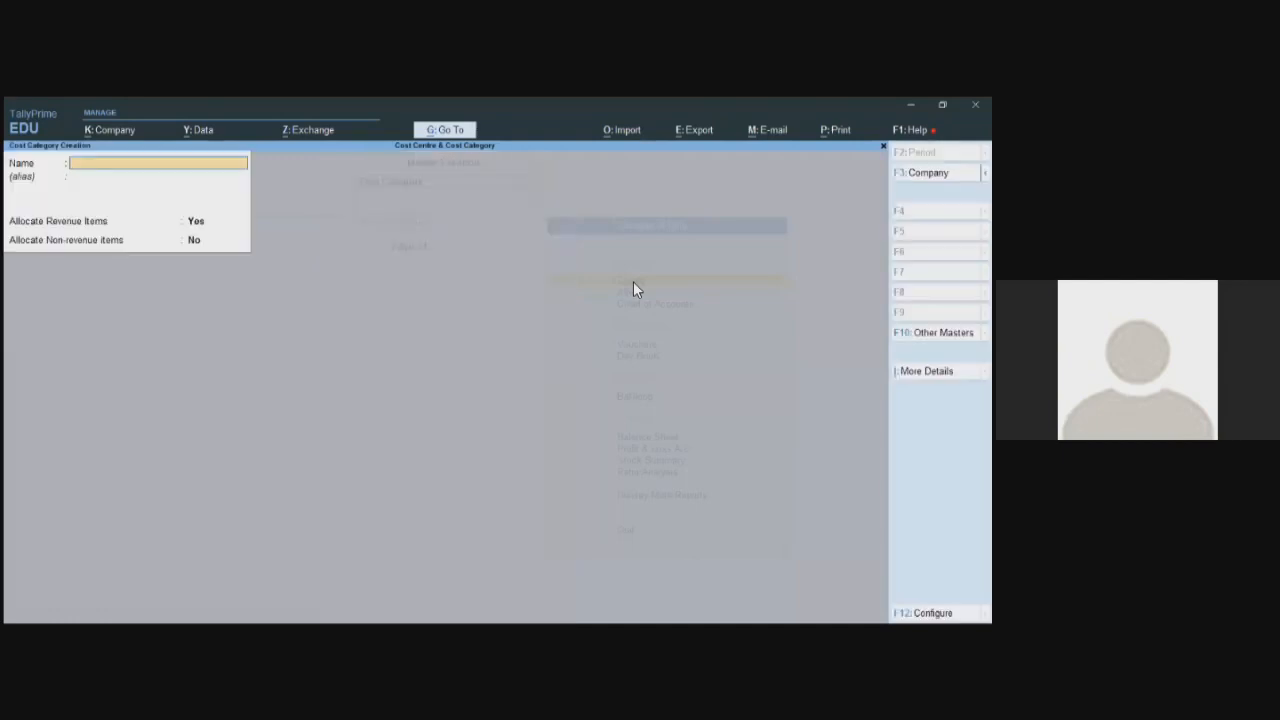
{"action": "type", "text": "Head Off"}
{"action": "key", "text": "Return"}
{"action": "key", "text": "Return"}
{"action": "key", "text": "Return"}
{"action": "key", "text": "Return"}
{"action": "key", "text": "Return"}
{"action": "key", "text": "Escape"}
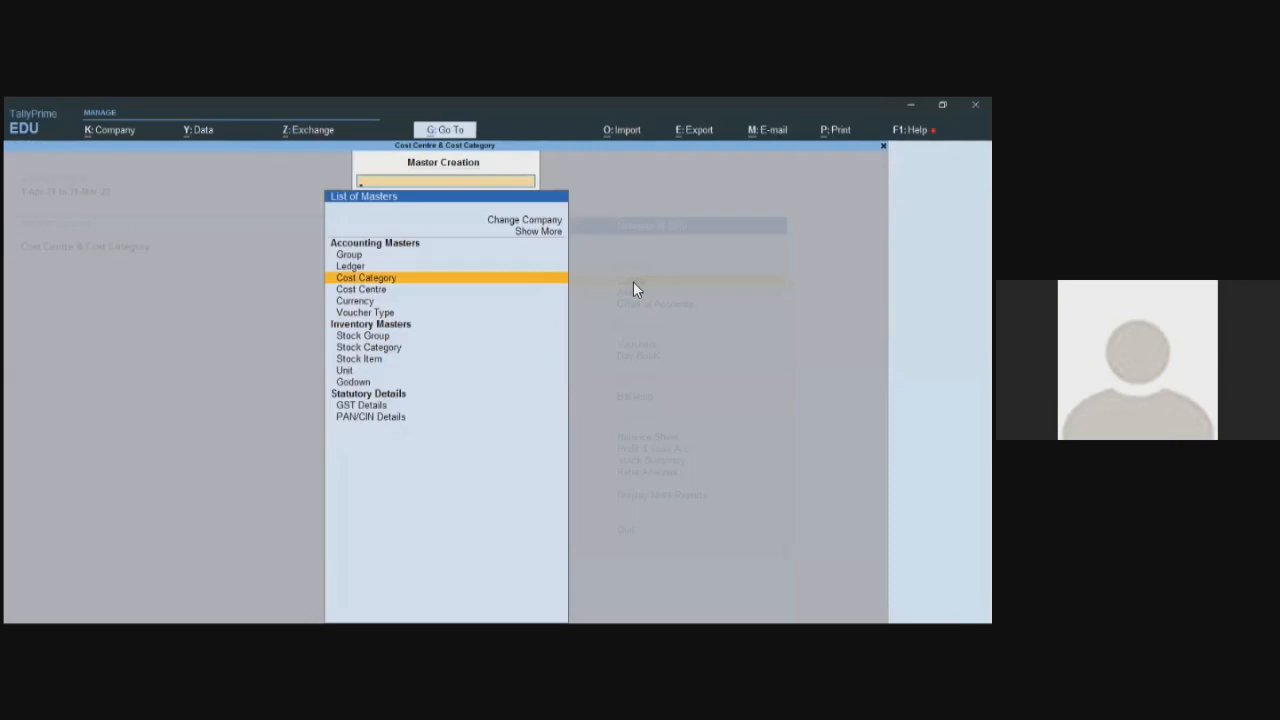
Create a cost centre for the first staff member in the Head Office category, under Primary
{"action": "key", "text": "Down"}
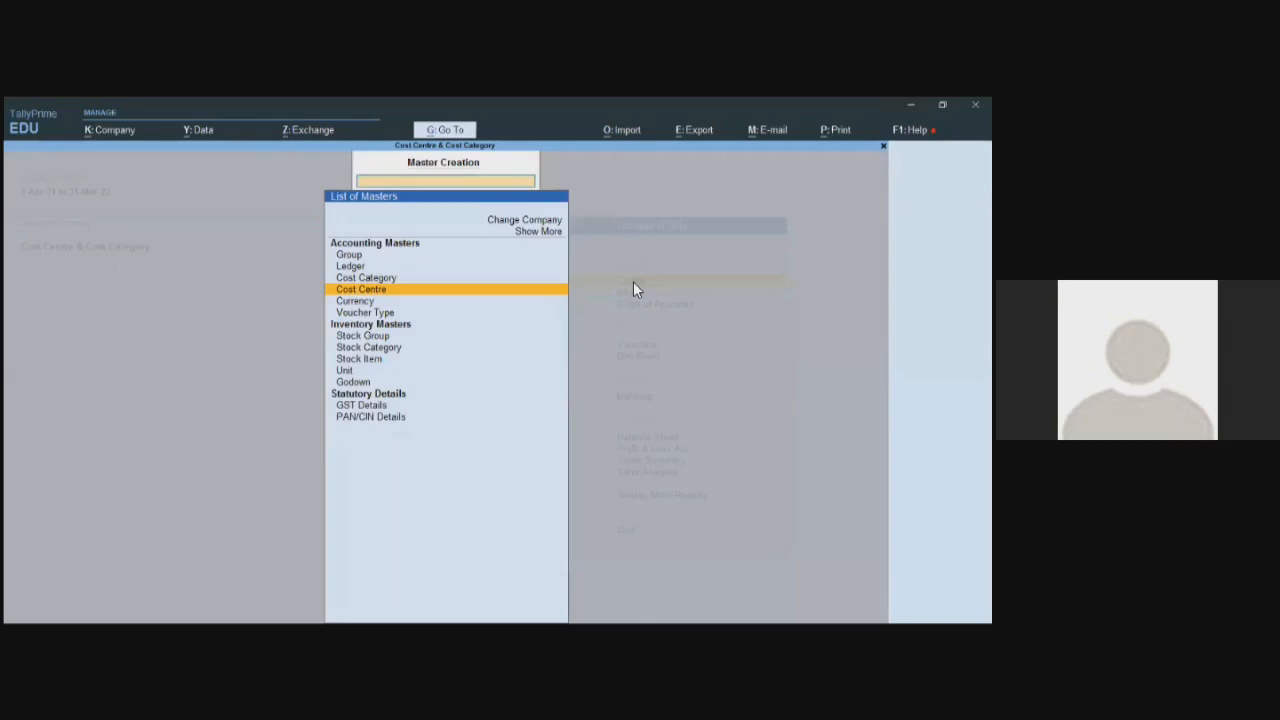
{"action": "key", "text": "Return"}
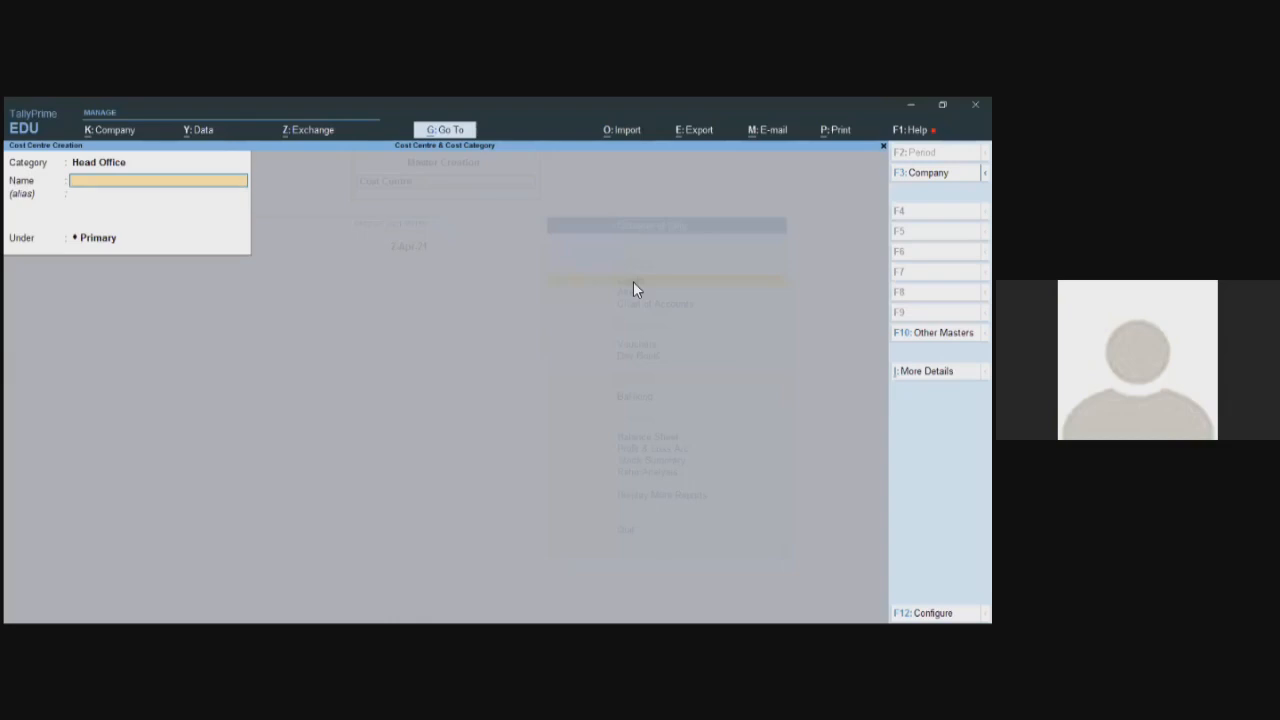
{"action": "type", "text": "Staff As"}
{"action": "key", "text": "Return"}
{"action": "key", "text": "Return"}
{"action": "key", "text": "Return"}
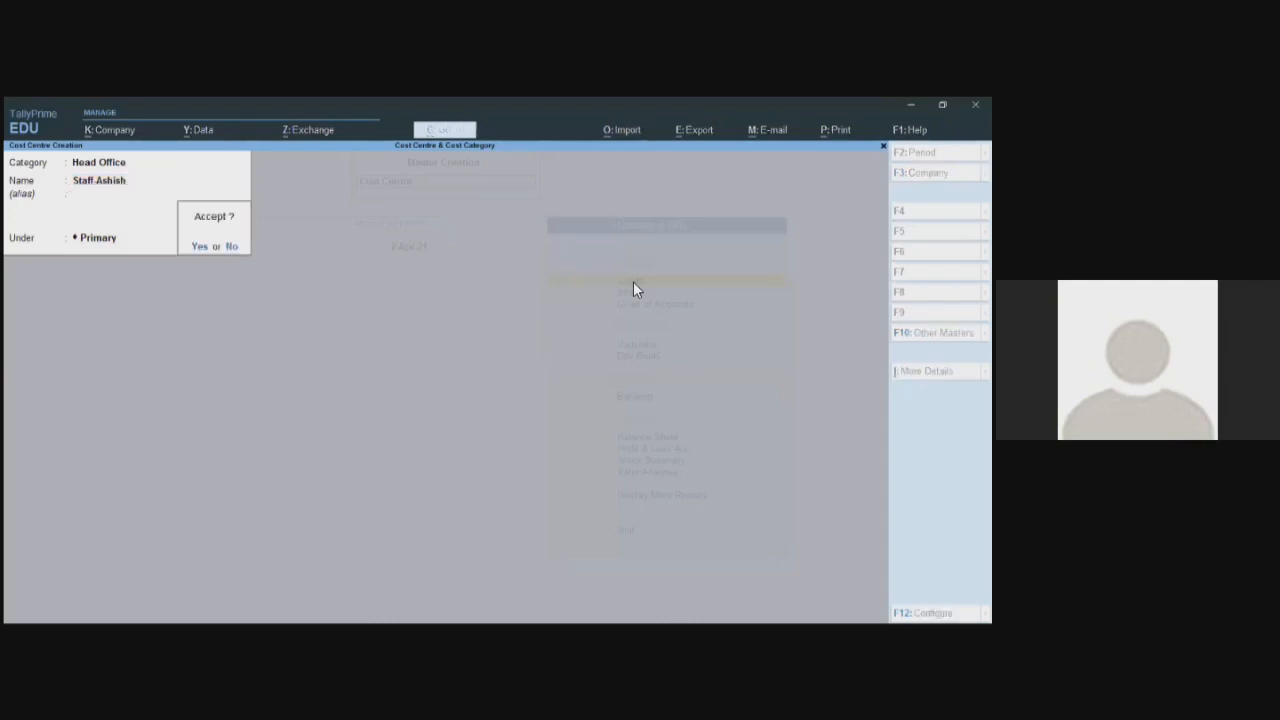
{"action": "key", "text": "Return"}
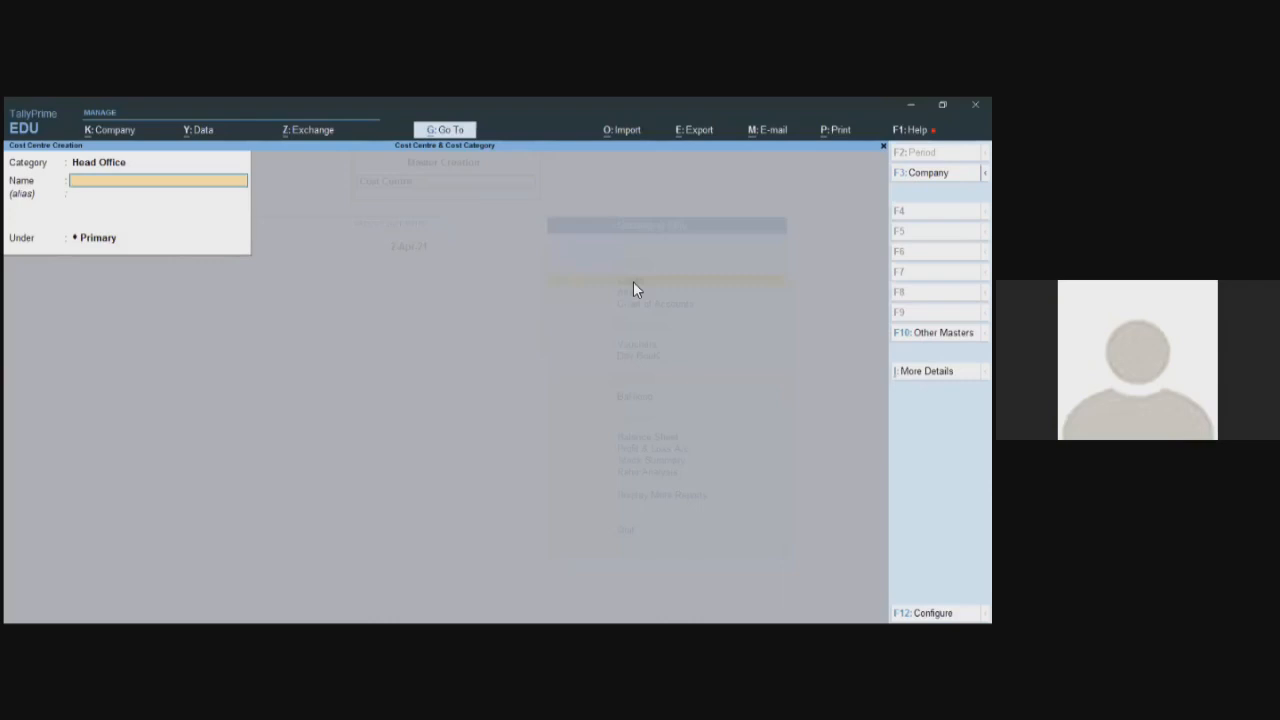
Create a cost centre for the second staff member in the Head Office category and leave master creation
{"action": "type", "text": "Staff-Viraj"}
{"action": "key", "text": "Return"}
{"action": "key", "text": "Return"}
{"action": "key", "text": "Return"}
{"action": "key", "text": "Return"}
{"action": "key", "text": "Escape"}
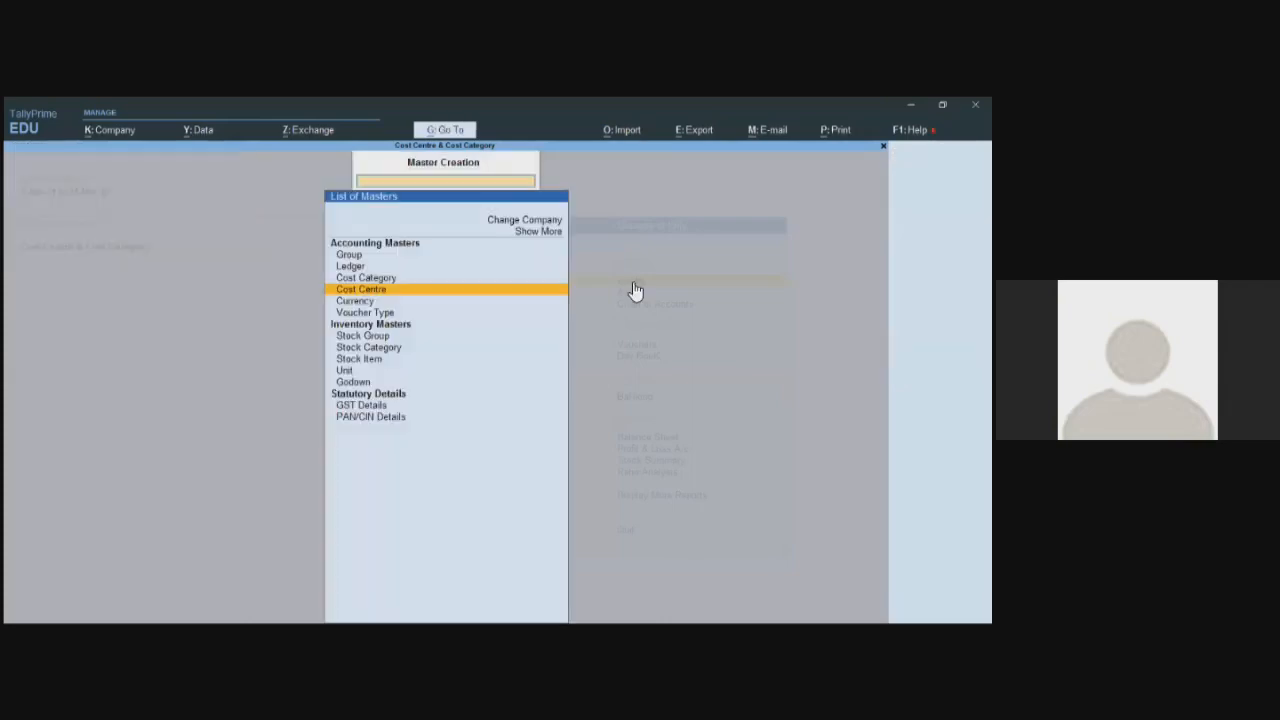
{"action": "key", "text": "Escape"}
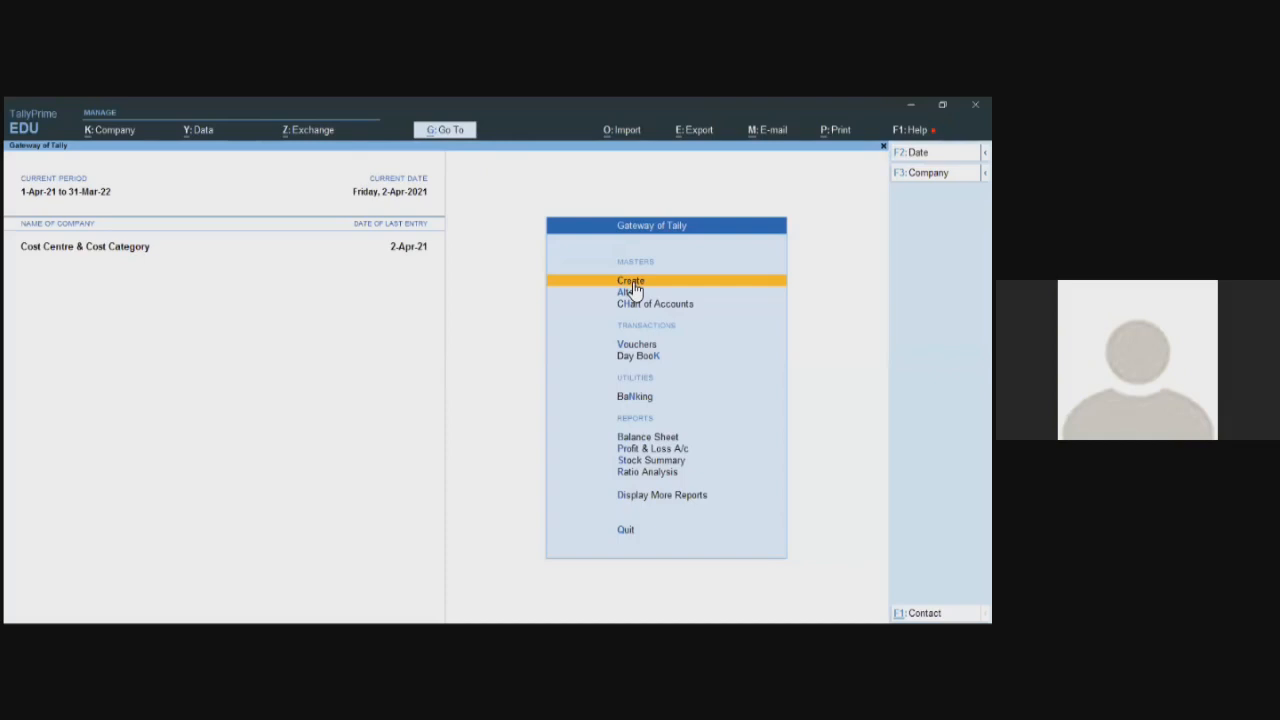
Start a payment voucher with the cost centre class Not Applicable and Cash as the account
{"action": "key", "text": "Down"}
{"action": "key", "text": "Down"}
{"action": "key", "text": "Down"}
{"action": "key", "text": "Down"}
{"action": "key", "text": "Up"}
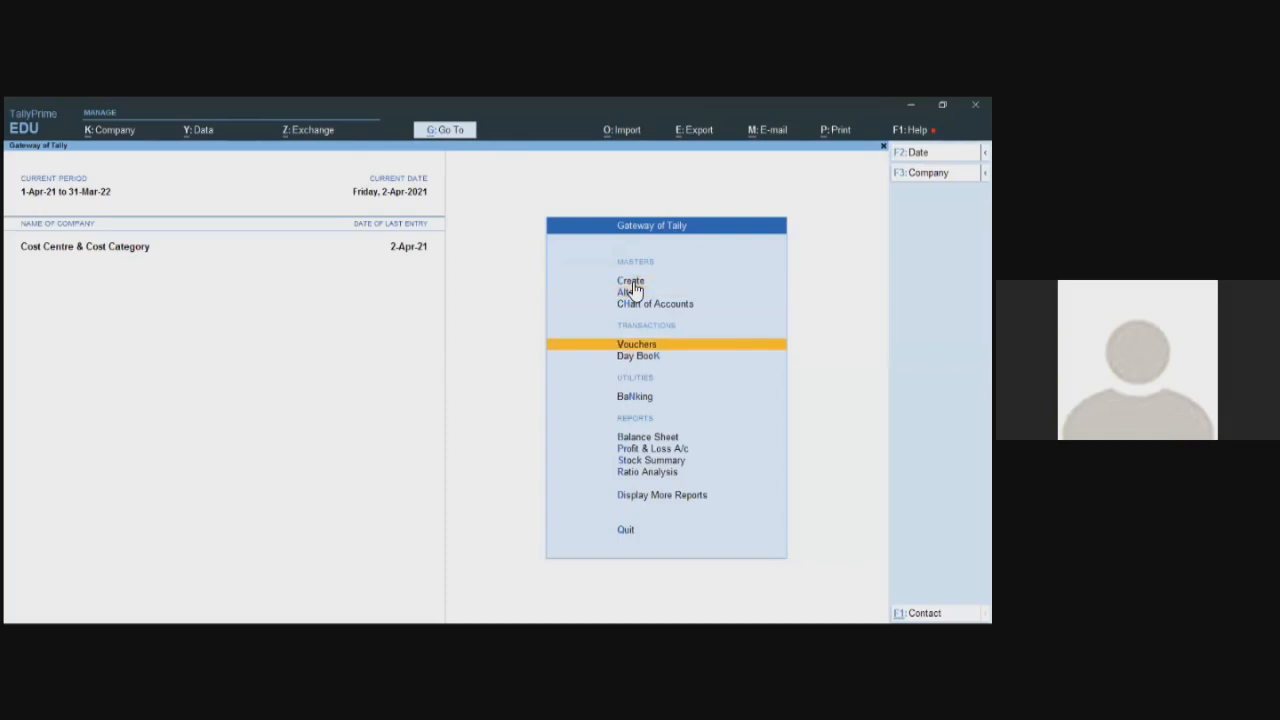
{"action": "key", "text": "Return"}
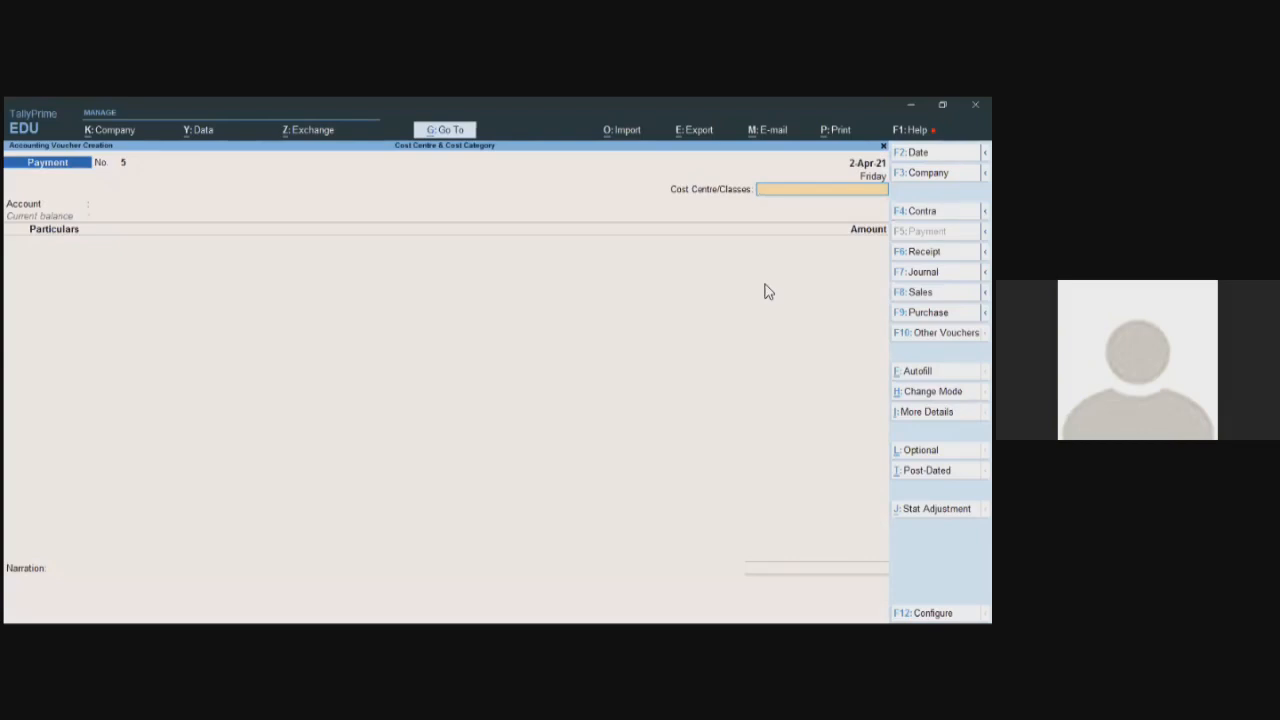
{"action": "key", "text": "Return"}
{"action": "type", "text": "Ca"}
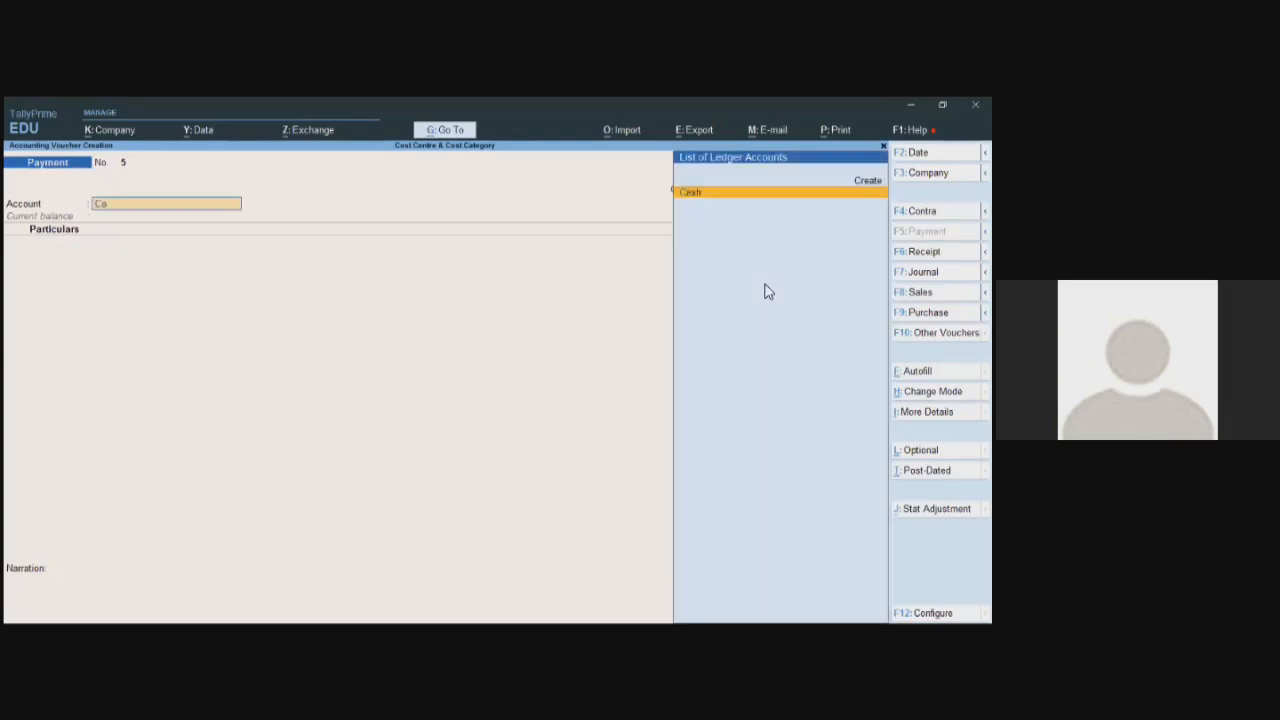
{"action": "type", "text": "sh"}
{"action": "key", "text": "Return"}
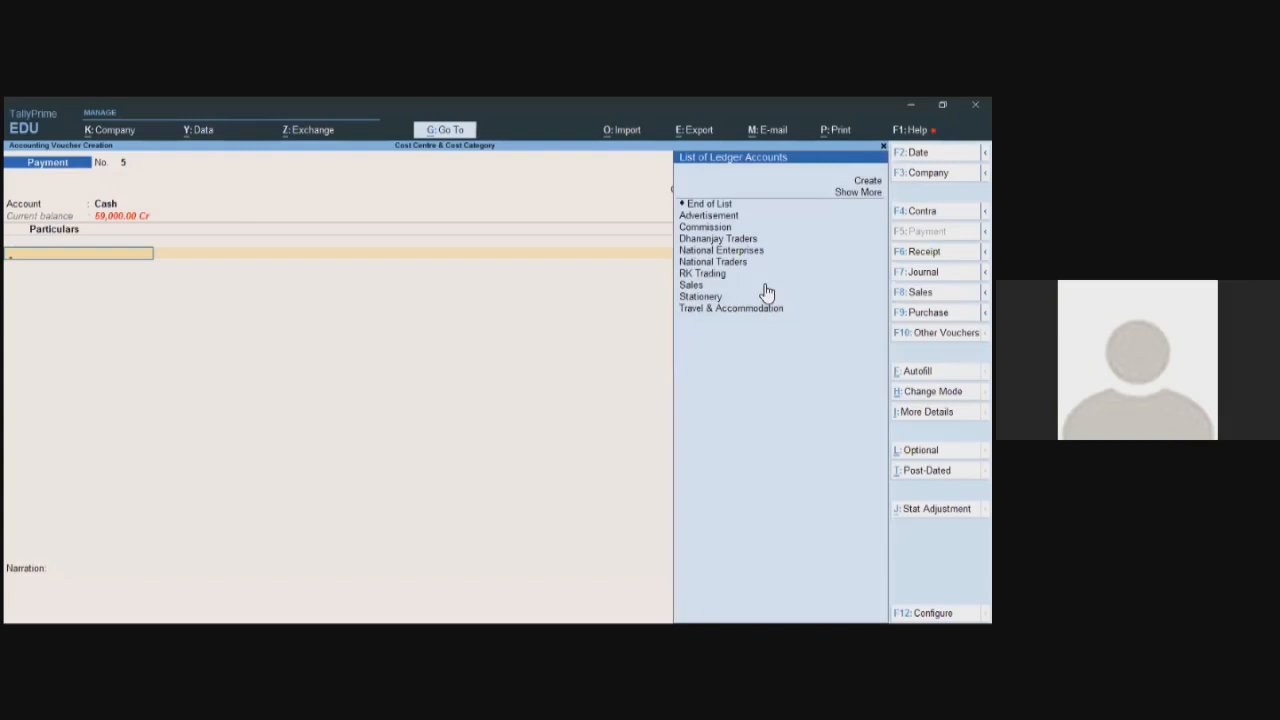
Add the Travel & Accommodation ledger to the payment voucher with an amount of 25000
{"action": "key", "text": "Down"}
{"action": "key", "text": "Down"}
{"action": "key", "text": "Down"}
{"action": "key", "text": "Down"}
{"action": "key", "text": "Down"}
{"action": "key", "text": "Down"}
{"action": "key", "text": "Down"}
{"action": "key", "text": "Down"}
{"action": "key", "text": "Down"}
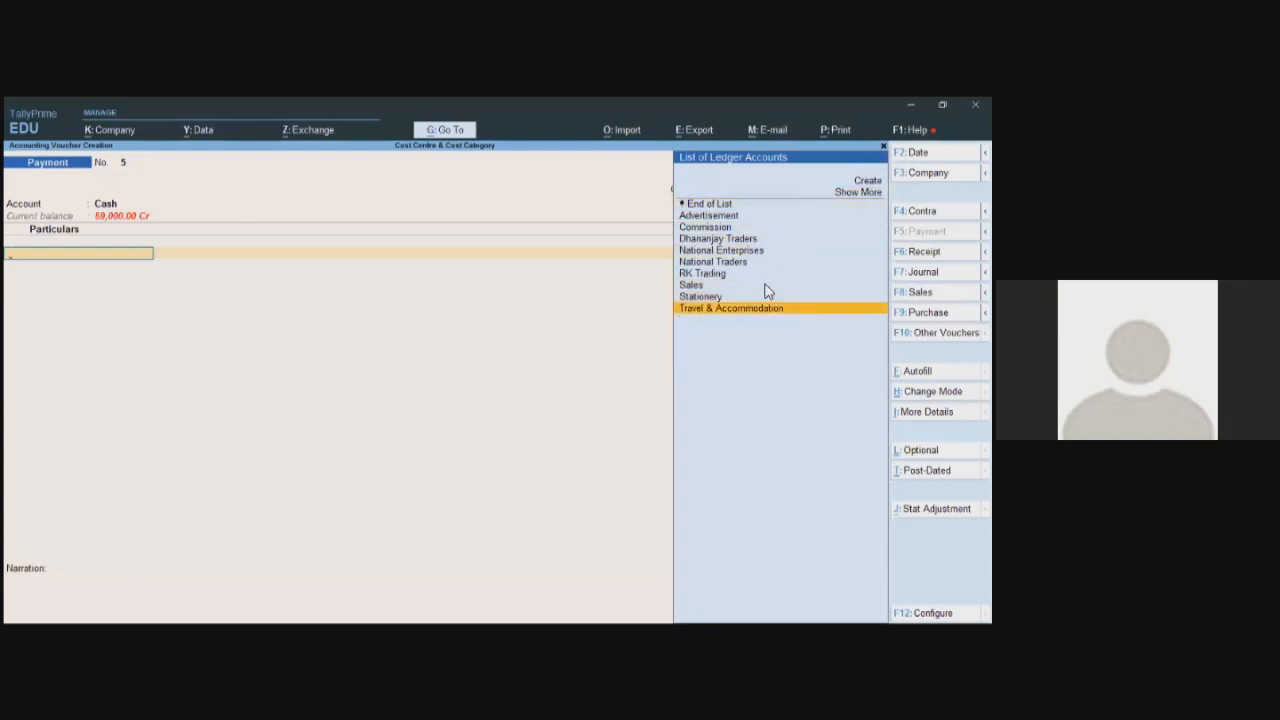
{"action": "key", "text": "Return"}
{"action": "key", "text": "Return"}
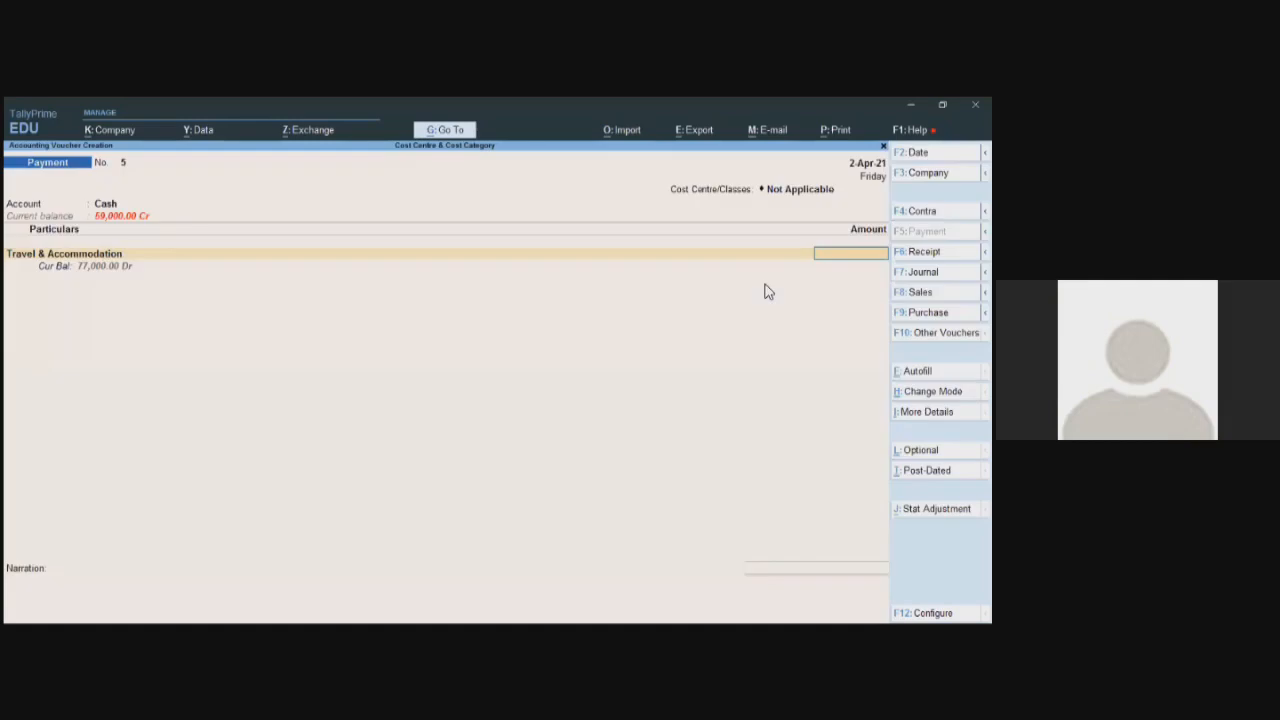
{"action": "type", "text": "25000"}
{"action": "key", "text": "Return"}
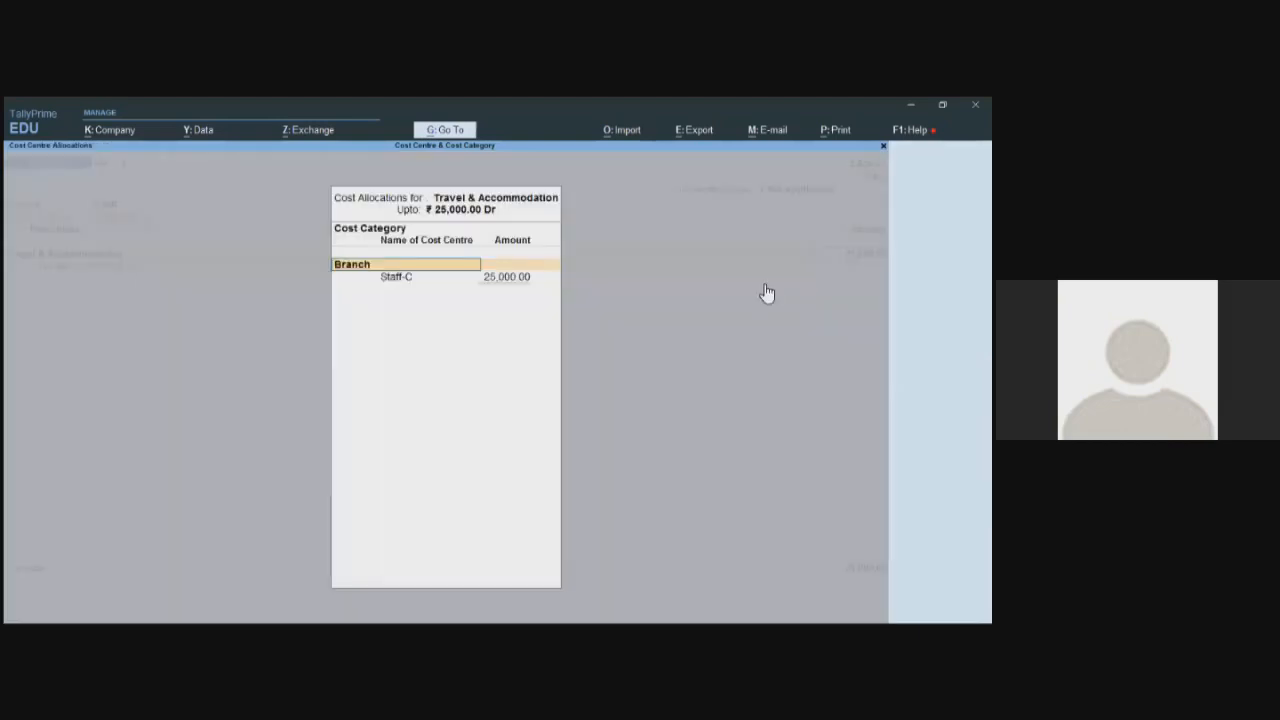
Set the cost category of the Travel & Accommodation allocation to Head Office
{"action": "key", "text": "BackSpace"}
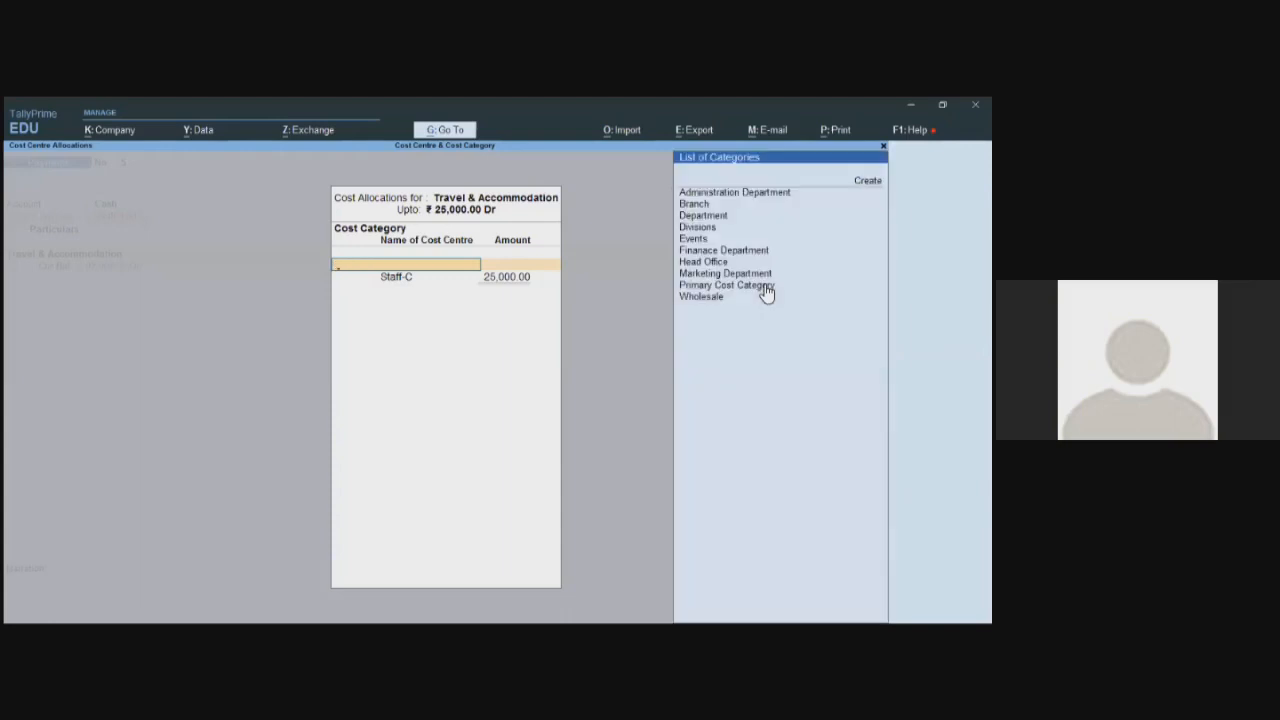
{"action": "key", "text": "Down"}
{"action": "key", "text": "Down"}
{"action": "key", "text": "Down"}
{"action": "key", "text": "Down"}
{"action": "key", "text": "Down"}
{"action": "key", "text": "Down"}
{"action": "key", "text": "Down"}
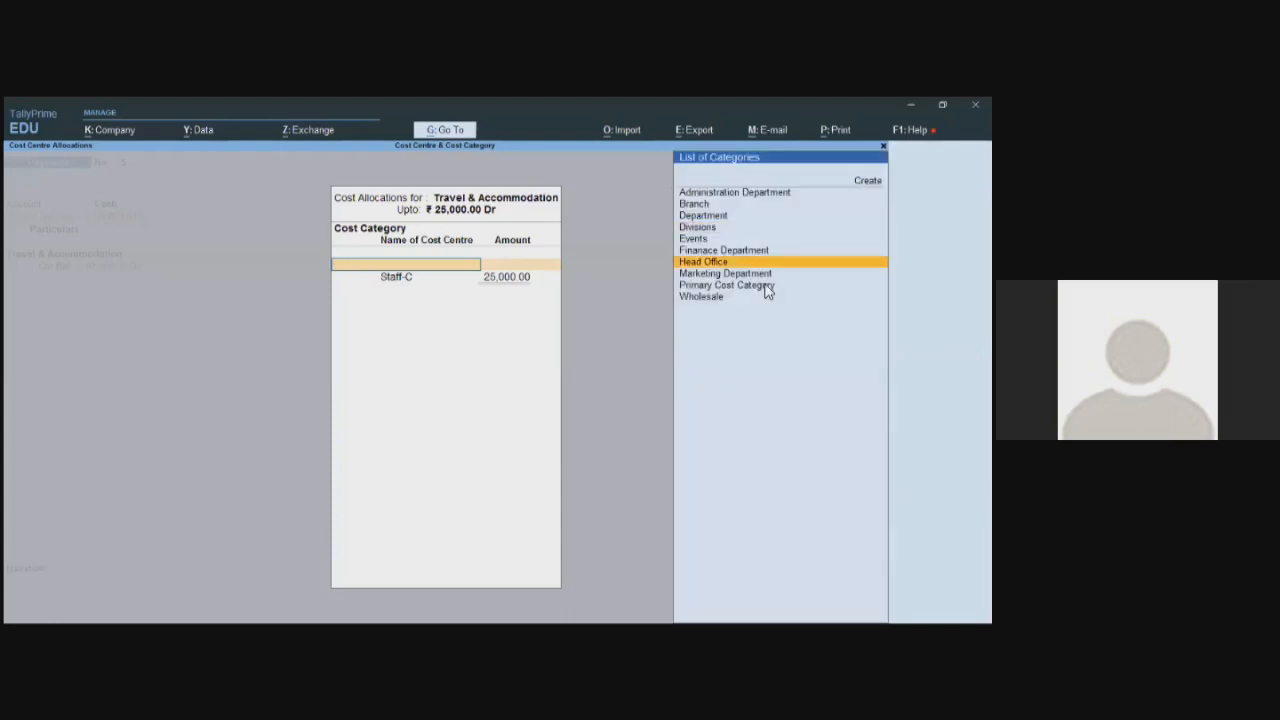
{"action": "key", "text": "Return"}
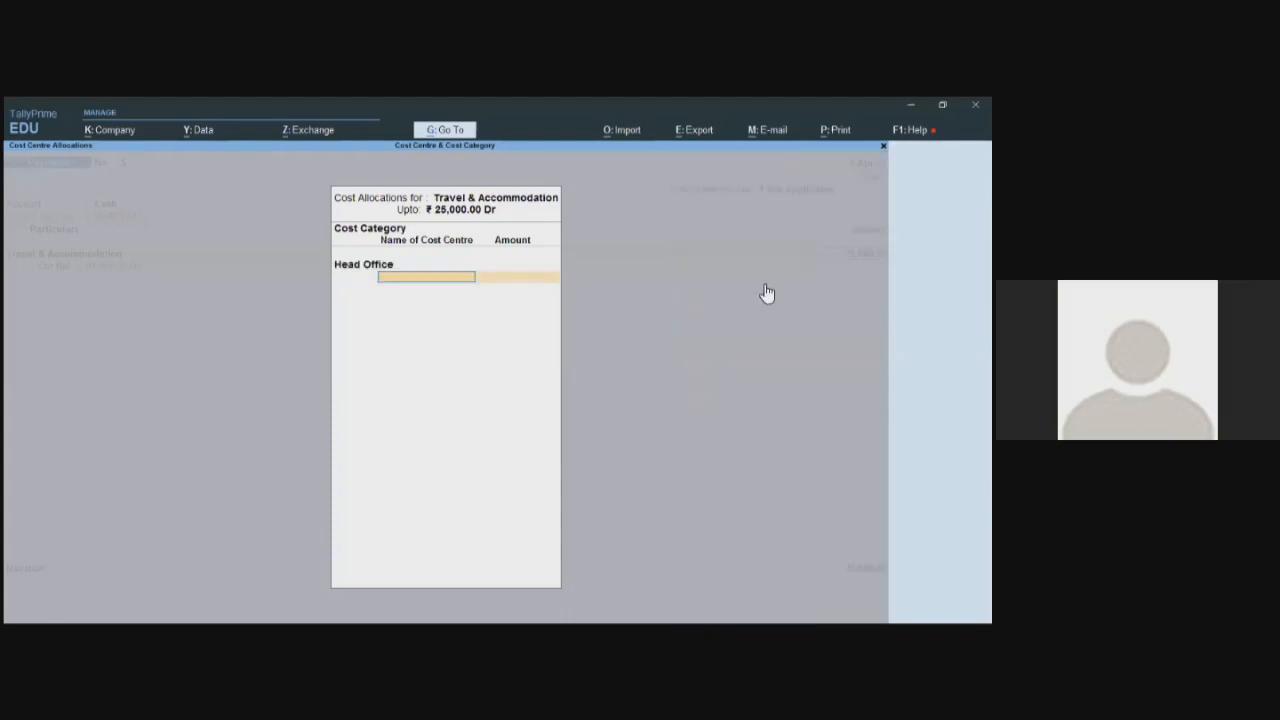
{"action": "key", "text": "BackSpace"}
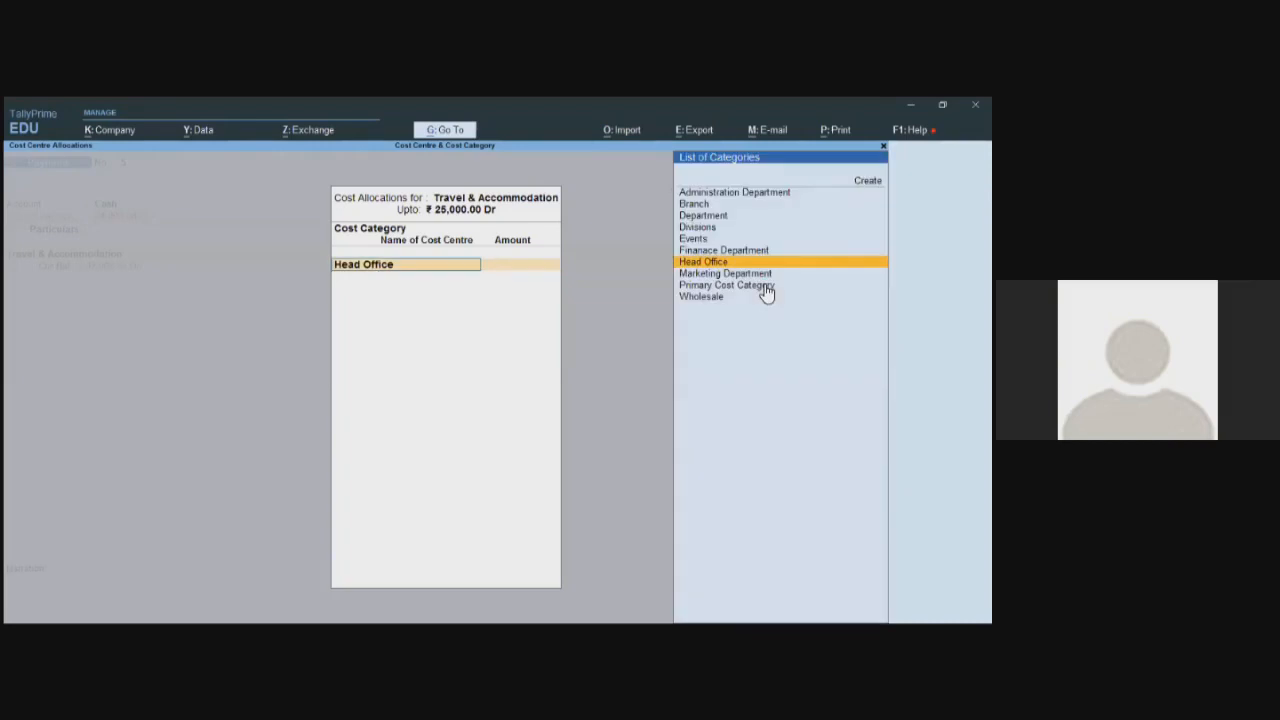
{"action": "key", "text": "Return"}
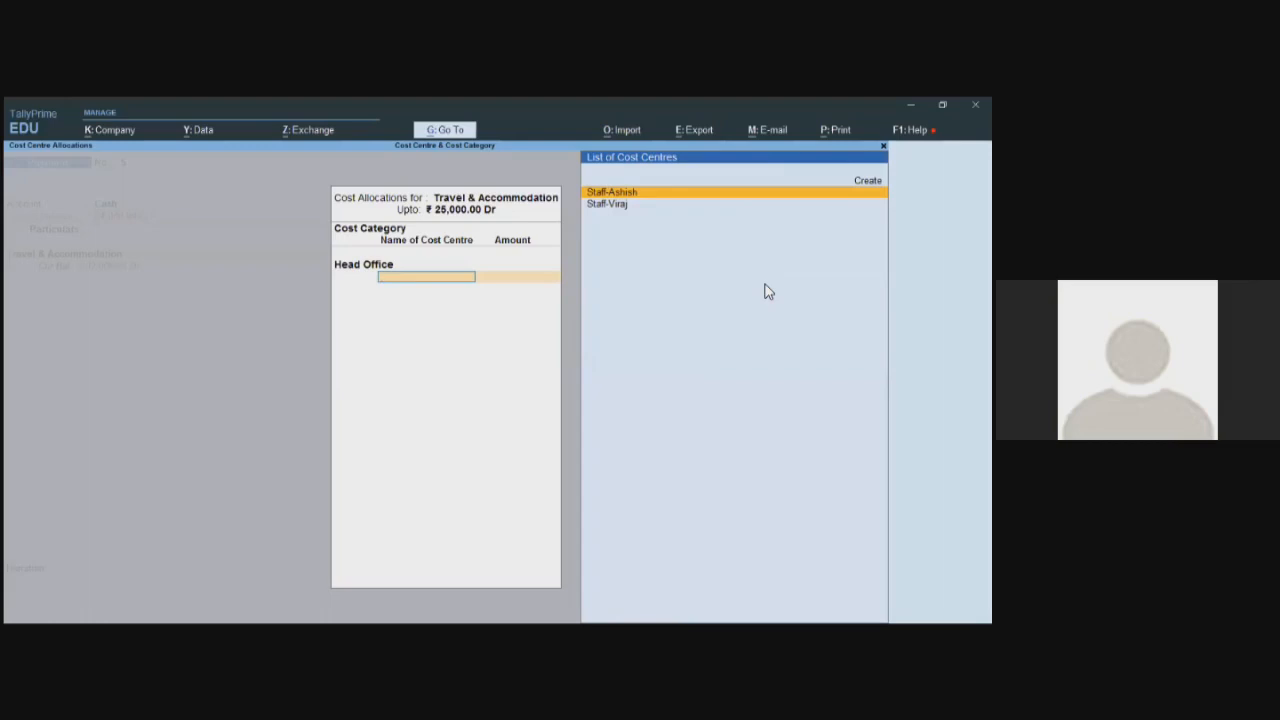
Allocate 12,000 of the travel expense to the first Head Office staff cost centre and 13,000 to the second
{"action": "key", "text": "Return"}
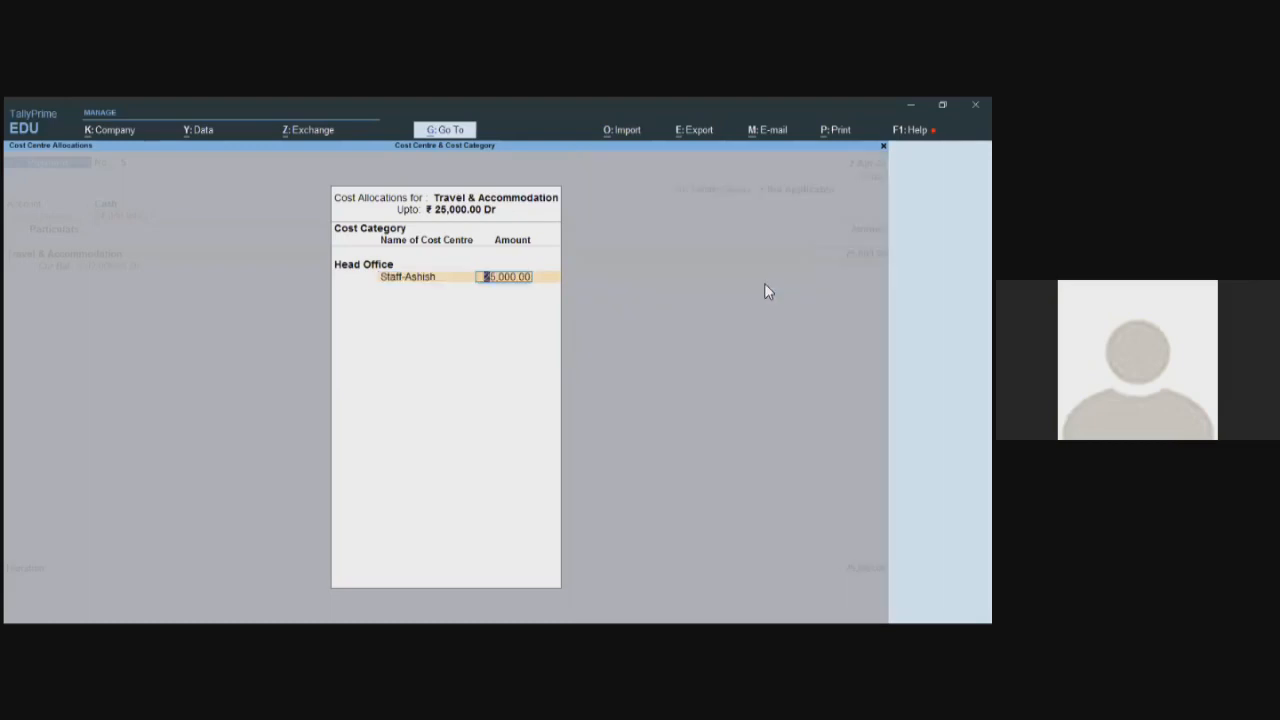
{"action": "type", "text": "12000"}
{"action": "key", "text": "Return"}
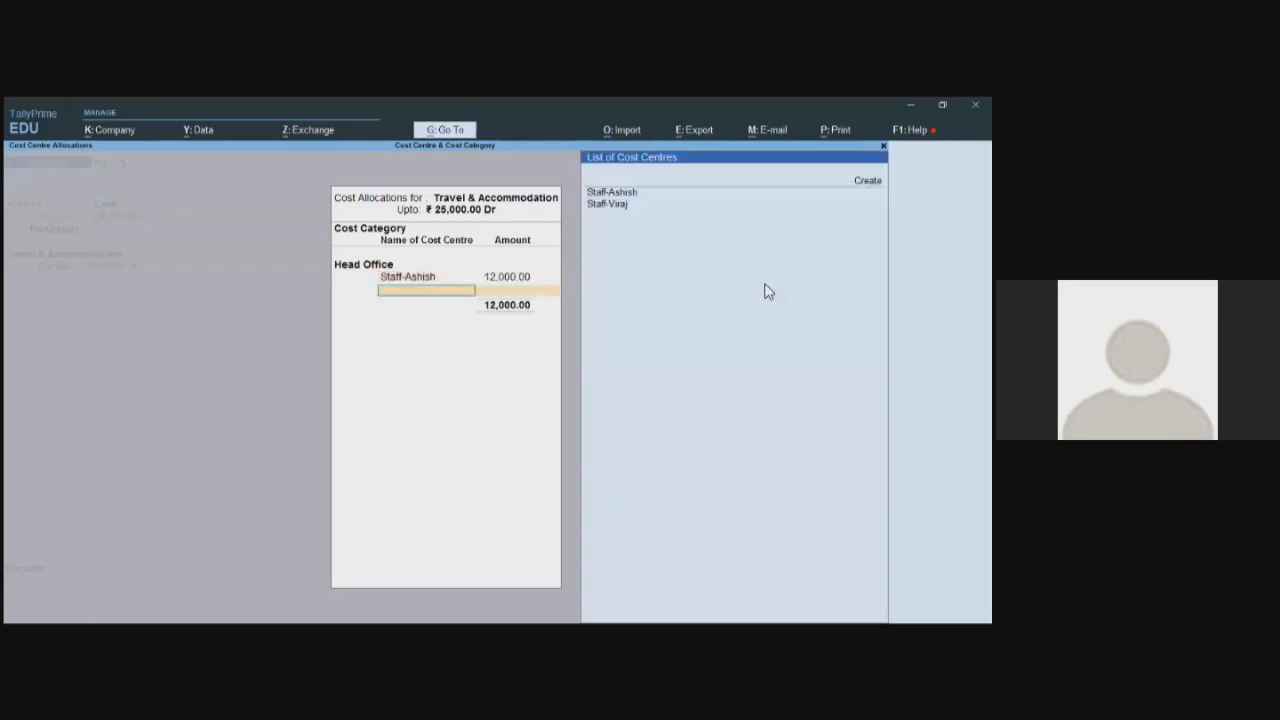
{"action": "key", "text": "Down"}
{"action": "key", "text": "Down"}
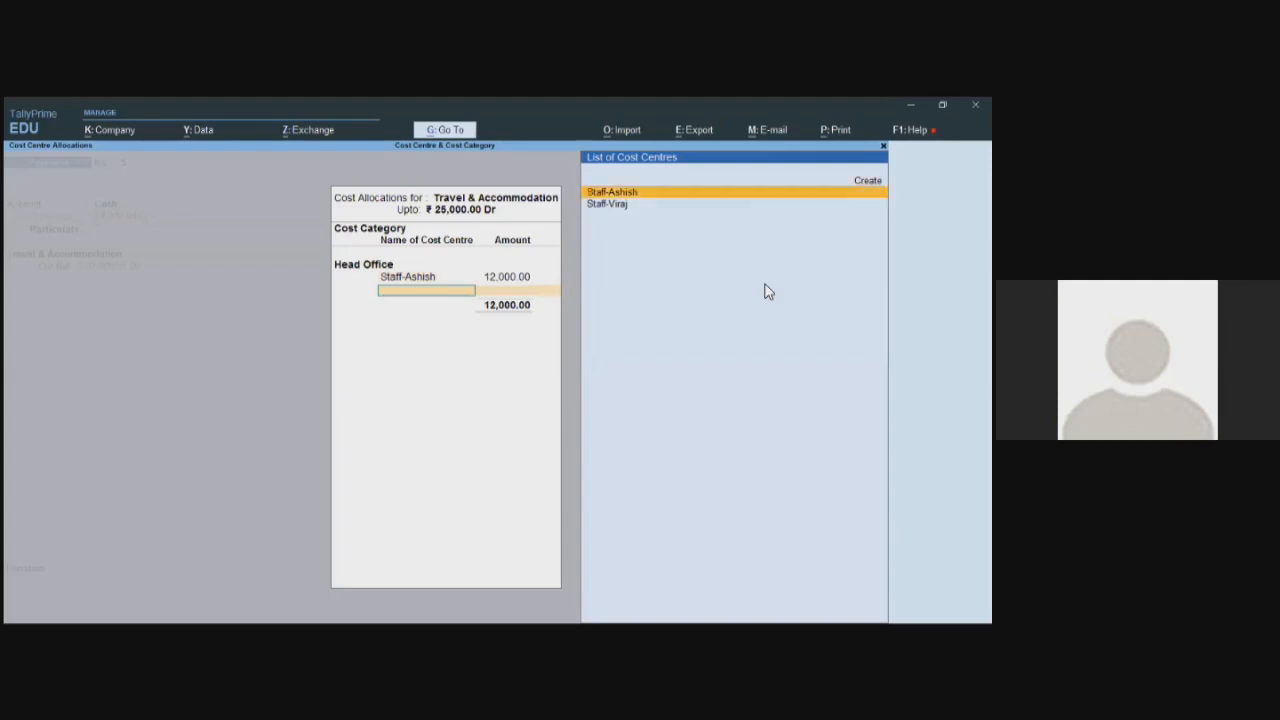
{"action": "key", "text": "Return"}
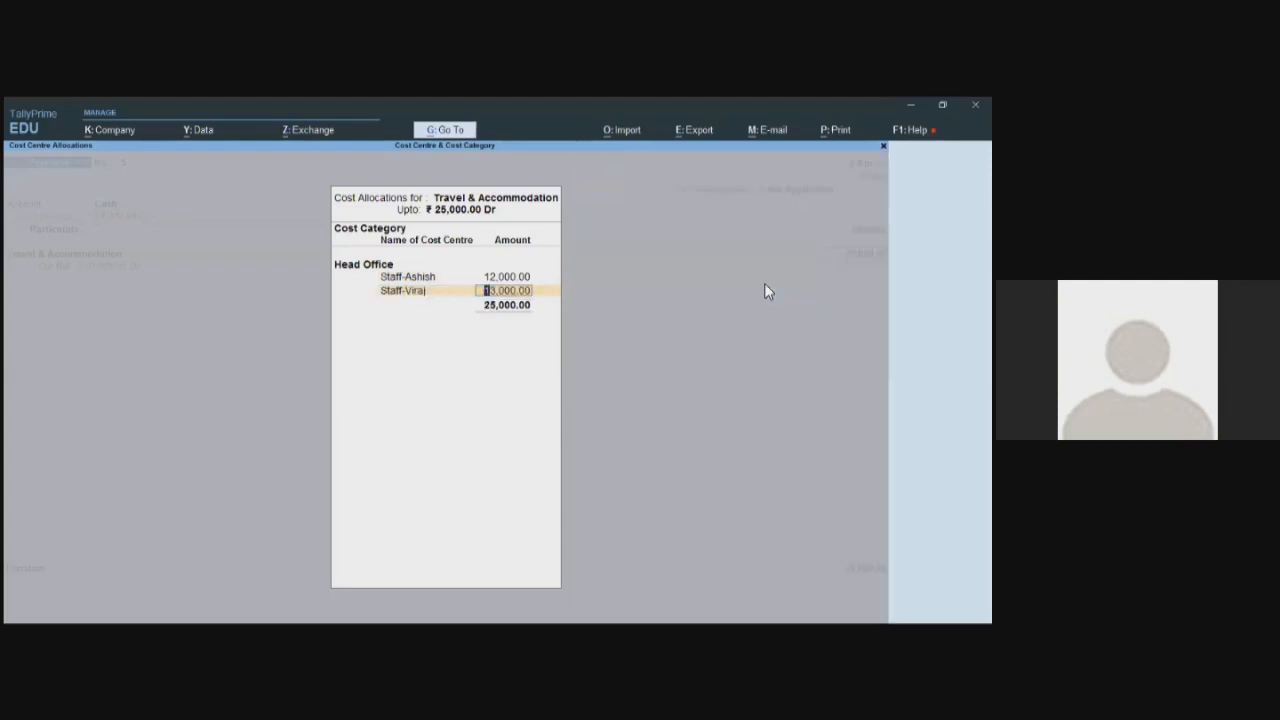
{"action": "key", "text": "Return"}
{"action": "key", "text": "Return"}
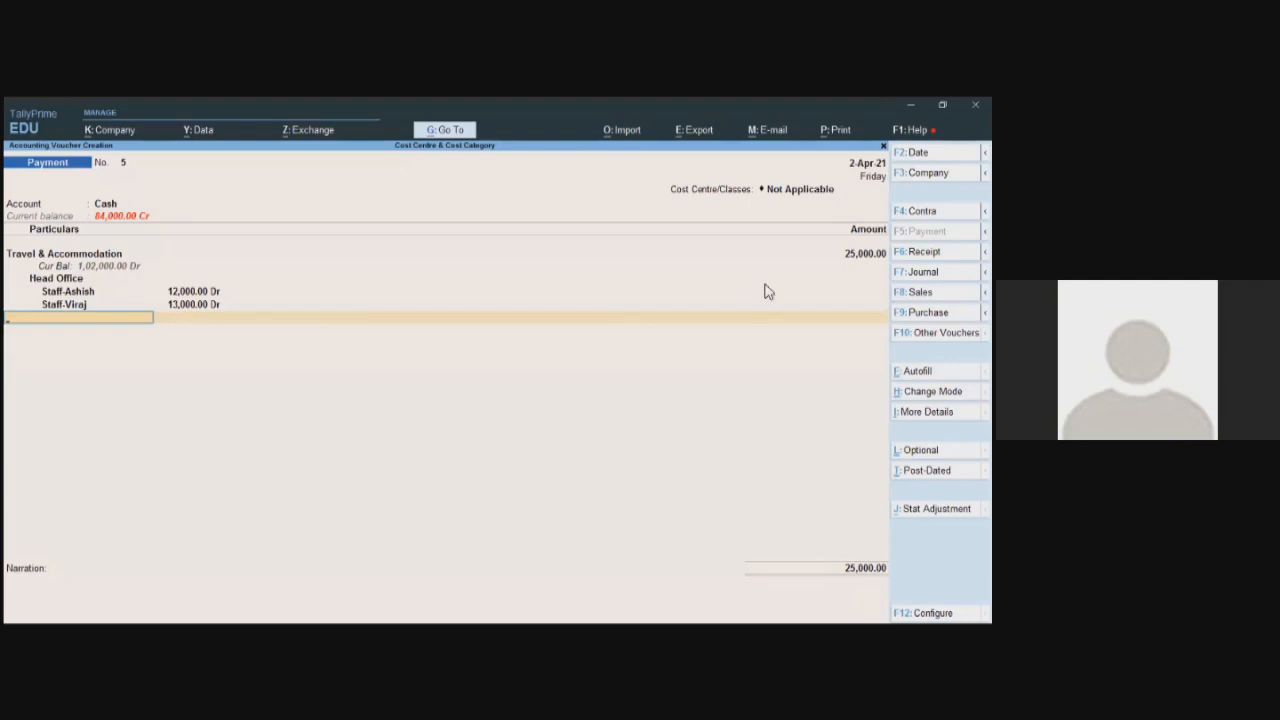
Add the Advertisement ledger to the payment voucher with an amount of 20000, leaving the tax classification at its default
{"action": "type", "text": "Ad"}
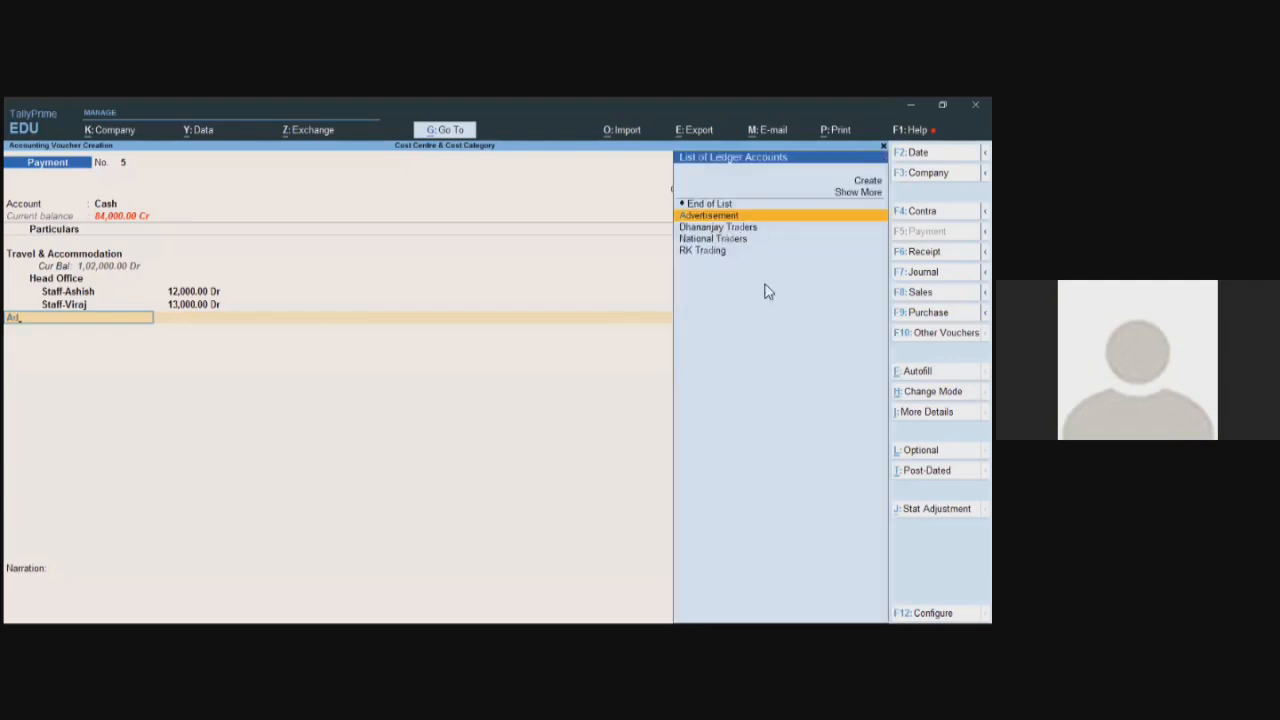
{"action": "key", "text": "Return"}
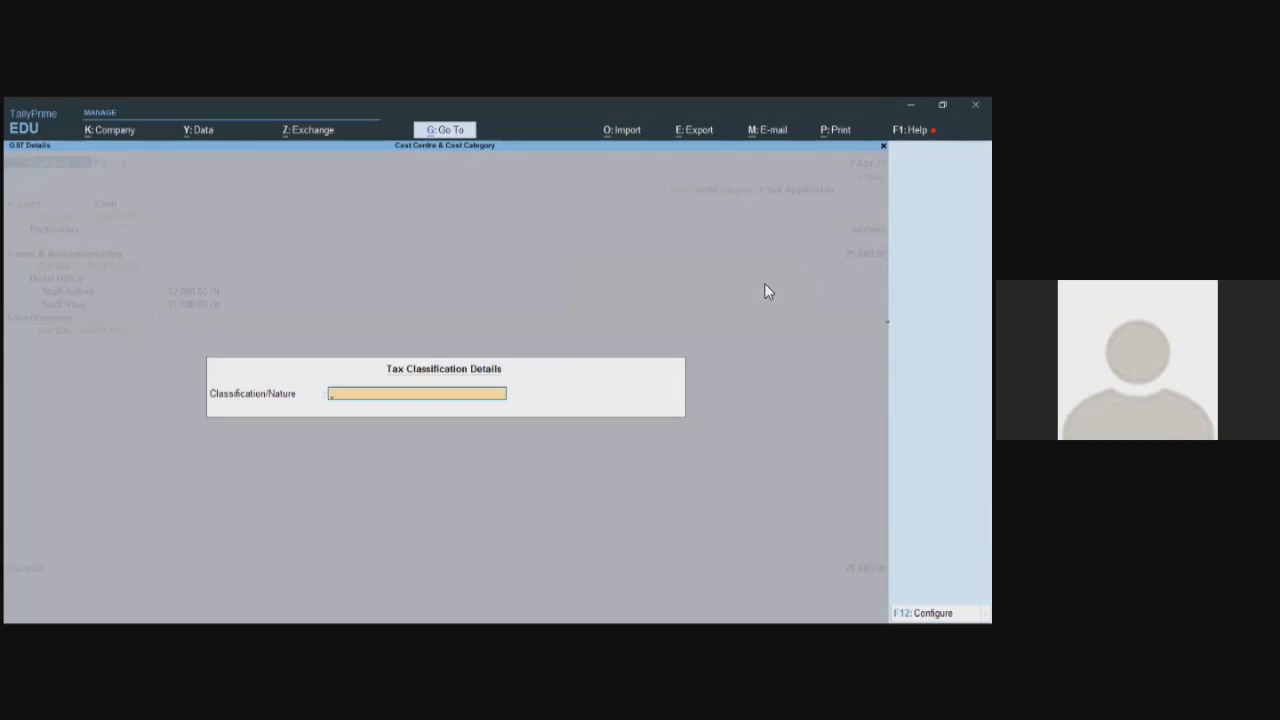
{"action": "key", "text": "Return"}
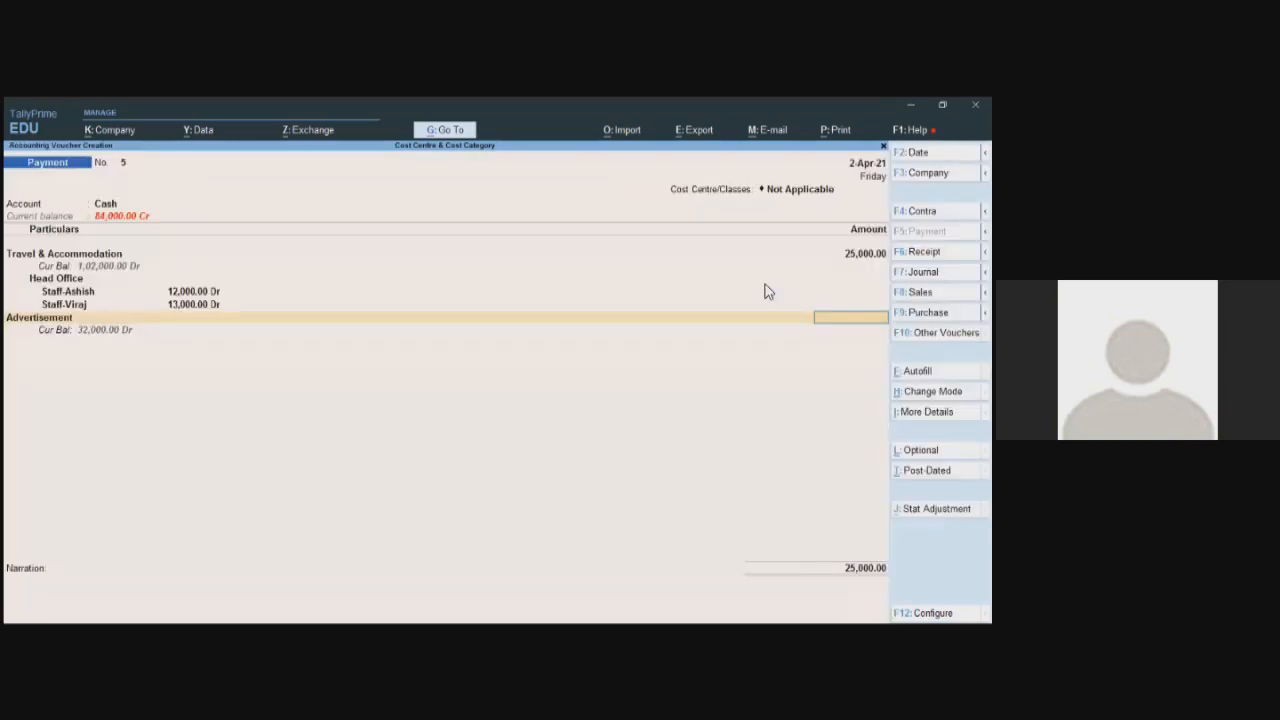
{"action": "type", "text": "20000"}
{"action": "key", "text": "Return"}
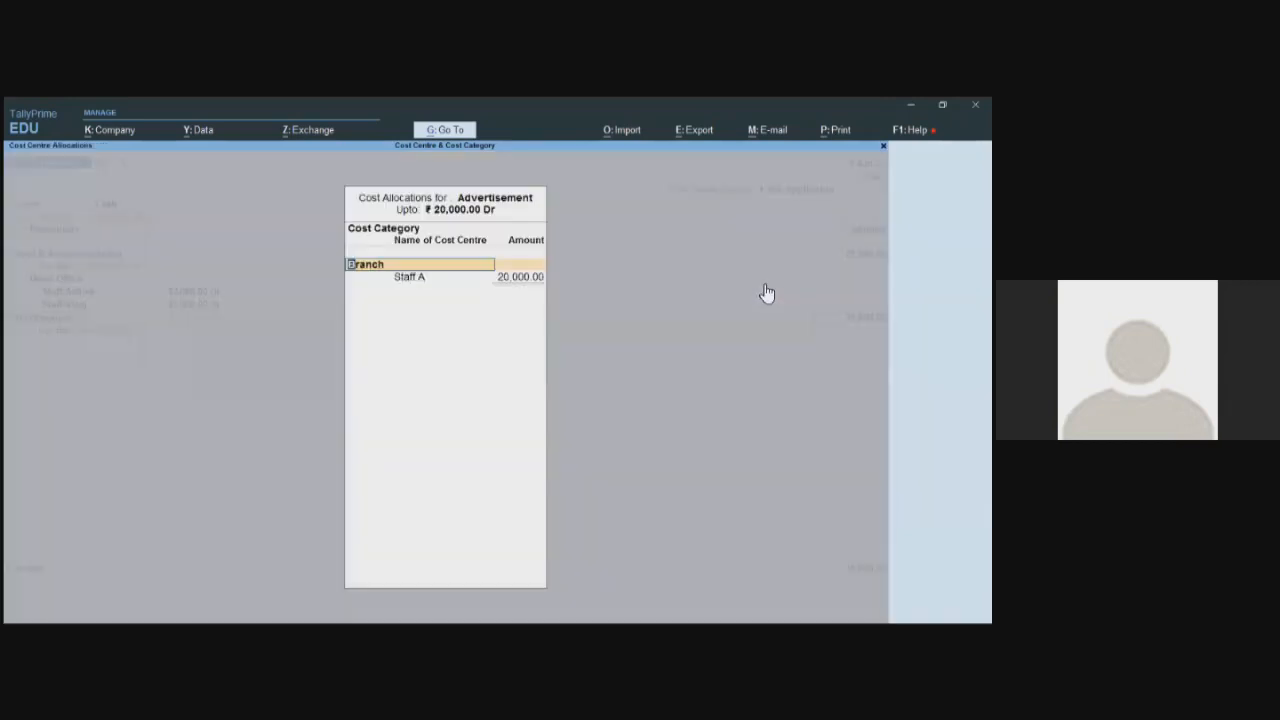
Set the cost category of the Advertisement allocation to Head Office
{"action": "key", "text": "BackSpace"}
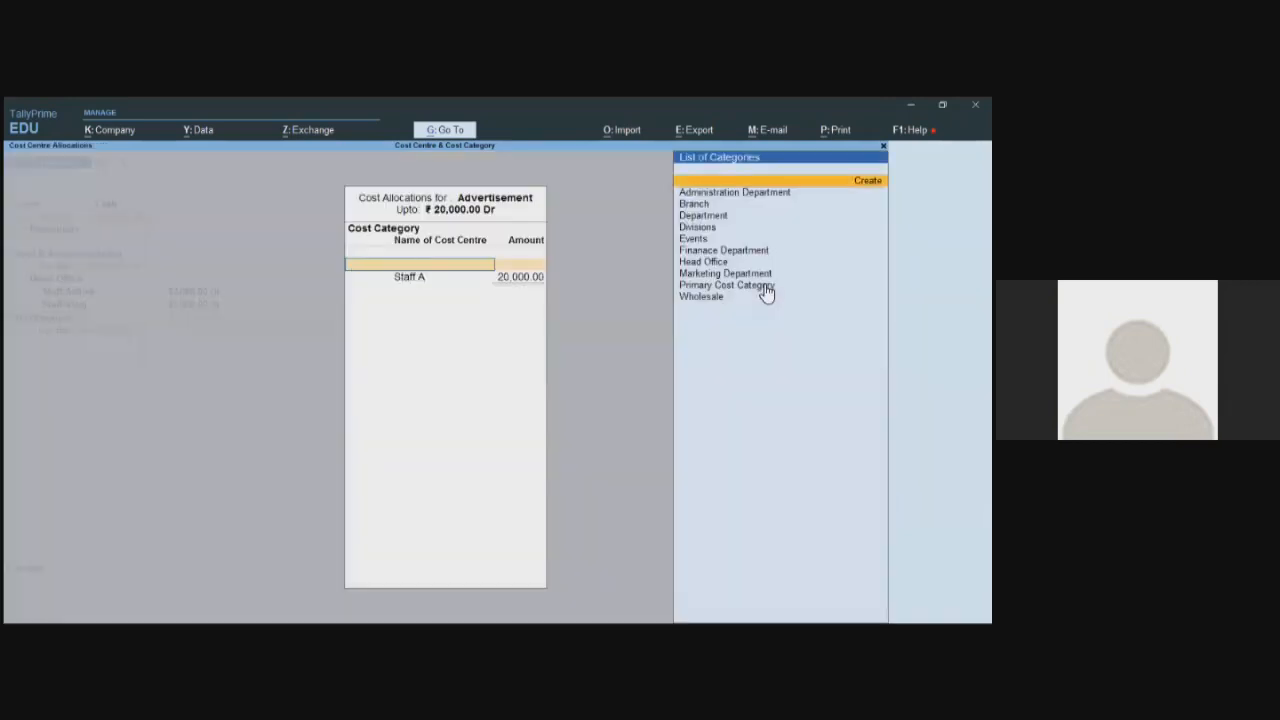
{"action": "key", "text": "Down"}
{"action": "key", "text": "Down"}
{"action": "key", "text": "Down"}
{"action": "key", "text": "Down"}
{"action": "key", "text": "Down"}
{"action": "key", "text": "Down"}
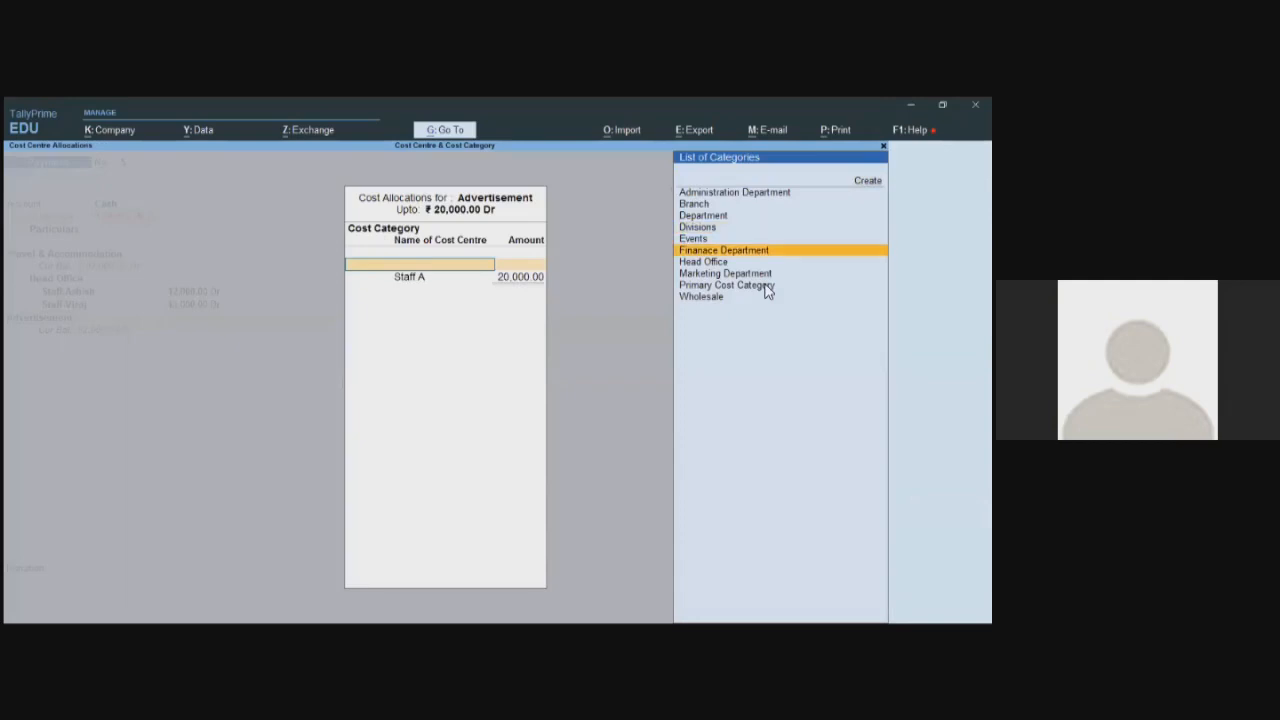
{"action": "key", "text": "Down"}
{"action": "key", "text": "Return"}
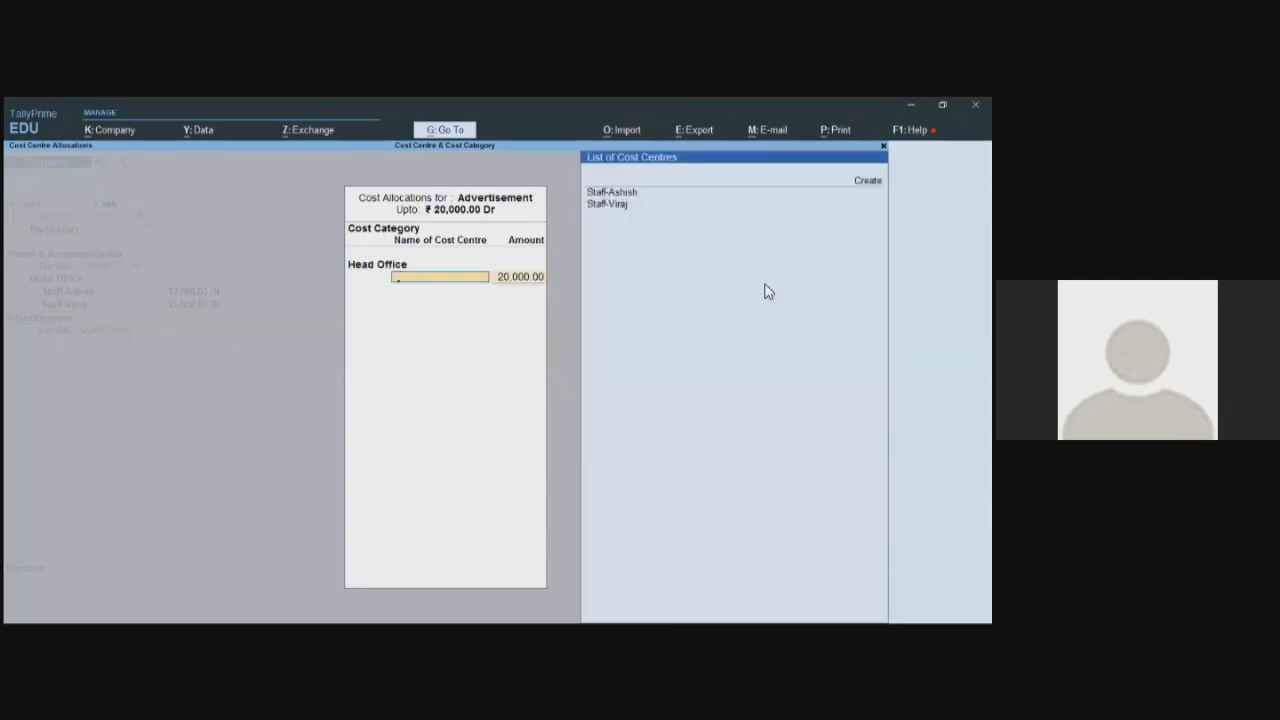
Allocate 10,000 of the advertisement expense to each of the two Head Office staff cost centres
{"action": "key", "text": "Down"}
{"action": "key", "text": "Return"}
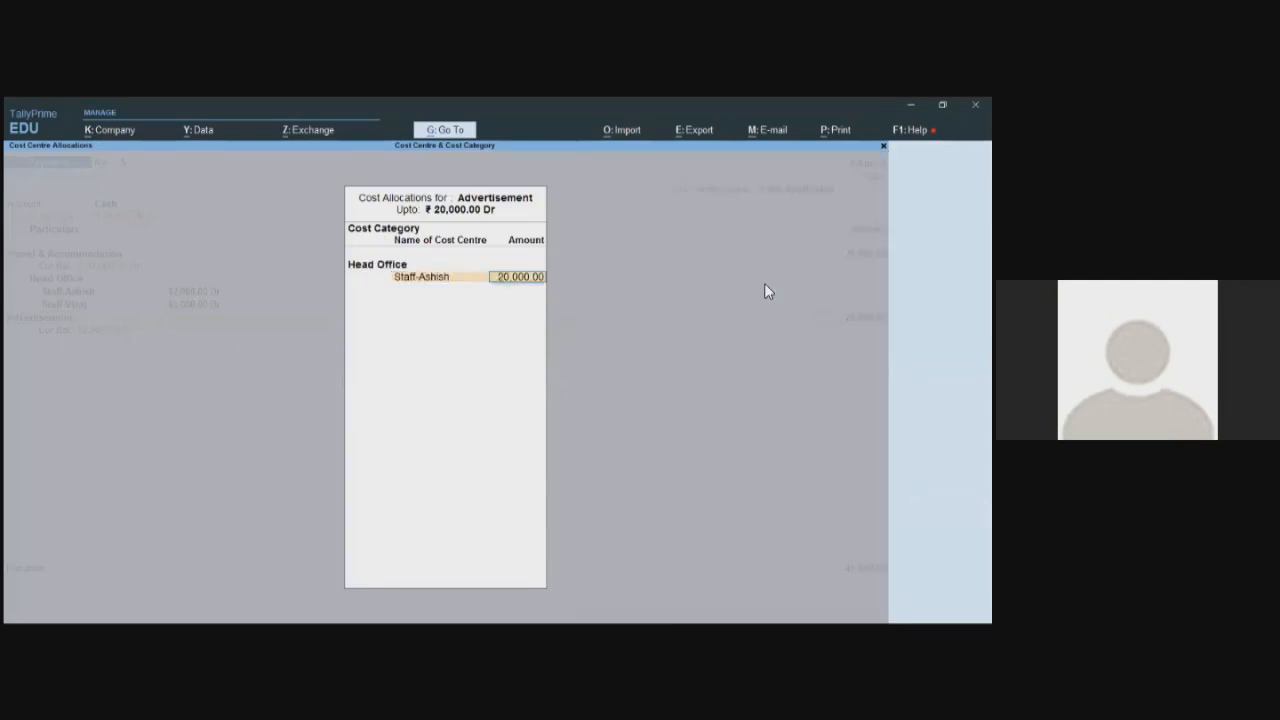
{"action": "type", "text": "10,000"}
{"action": "key", "text": "Return"}
{"action": "type", "text": "S"}
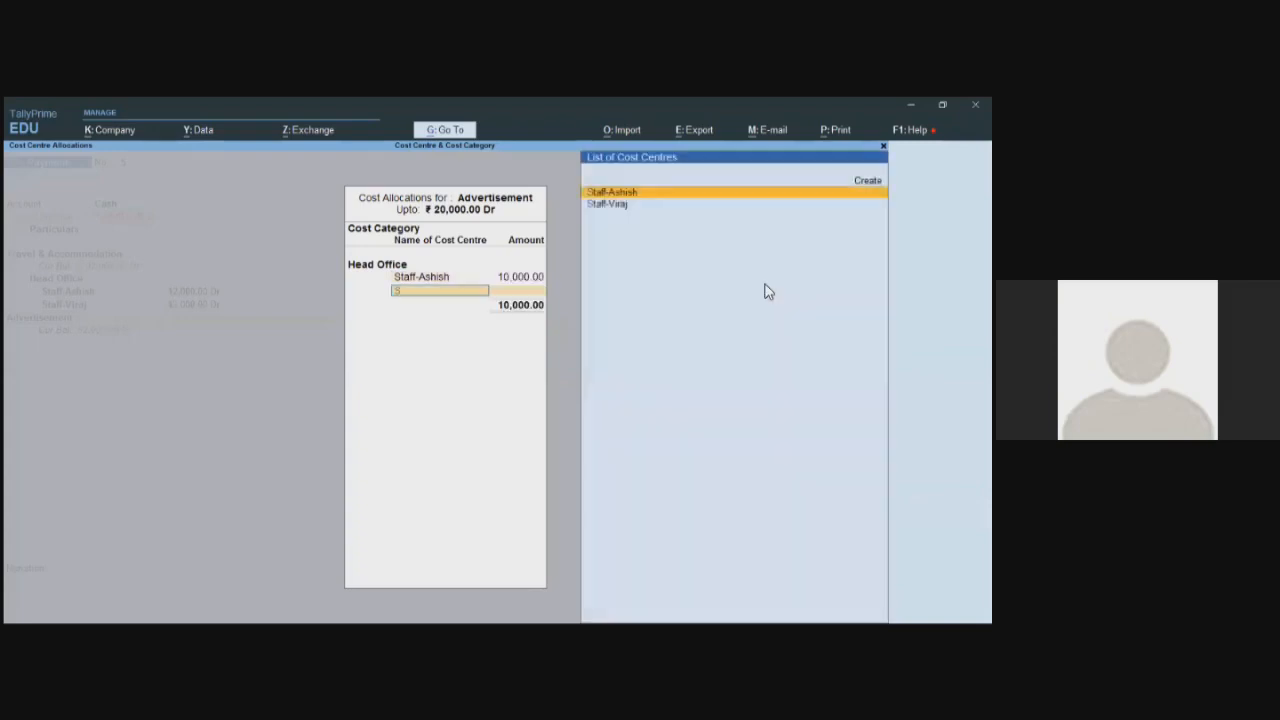
{"action": "key", "text": "Down"}
{"action": "key", "text": "Return"}
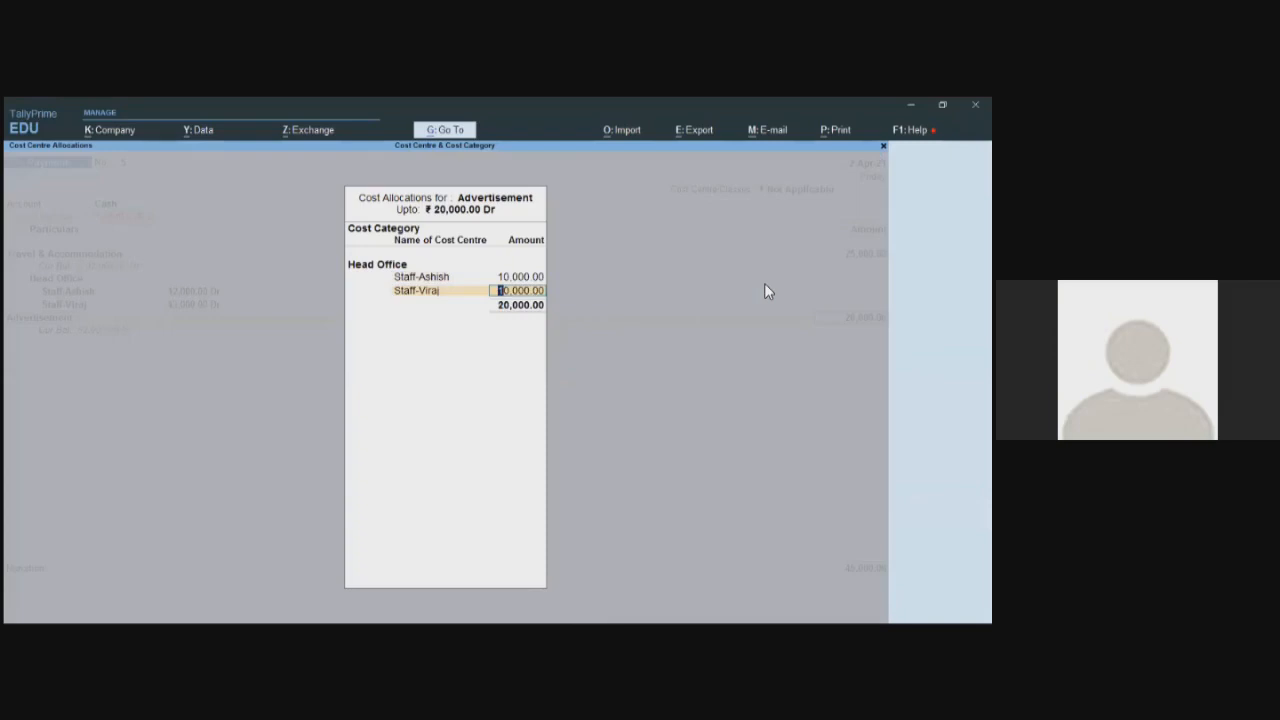
{"action": "key", "text": "Return"}
{"action": "key", "text": "Return"}
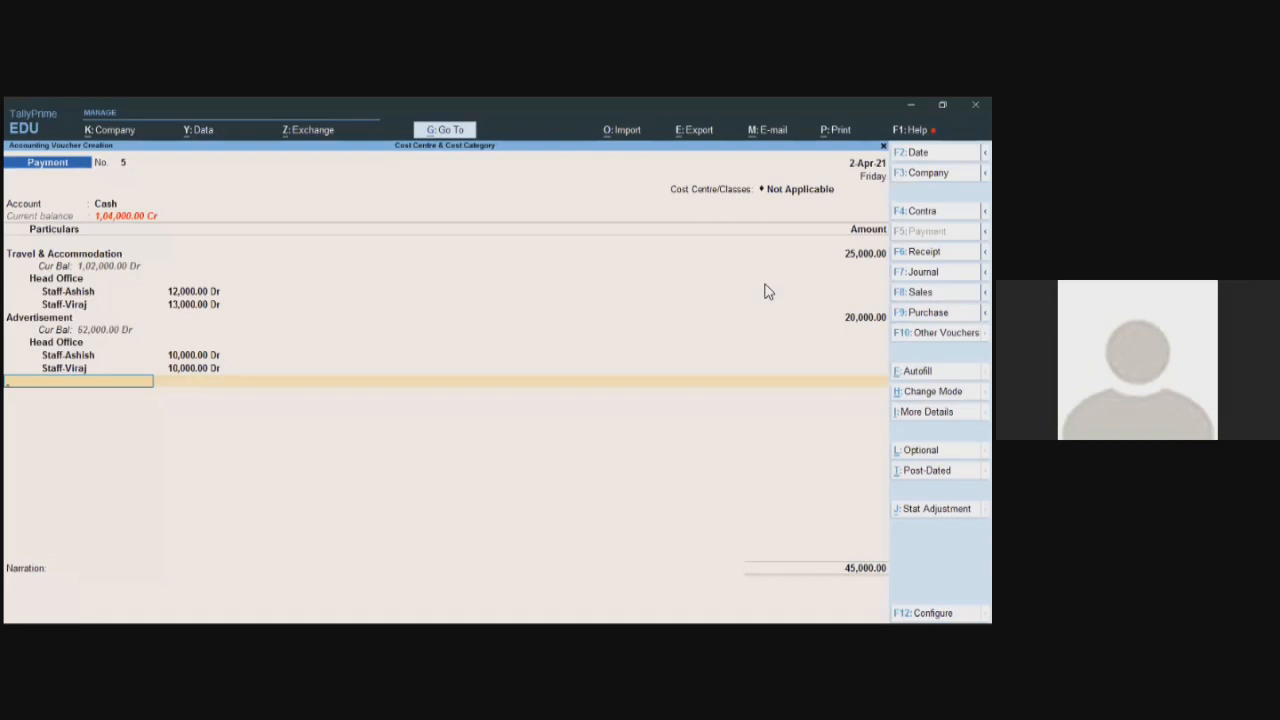
Finish the particulars, leave the narration blank and save the payment voucher
{"action": "key", "text": "Return"}
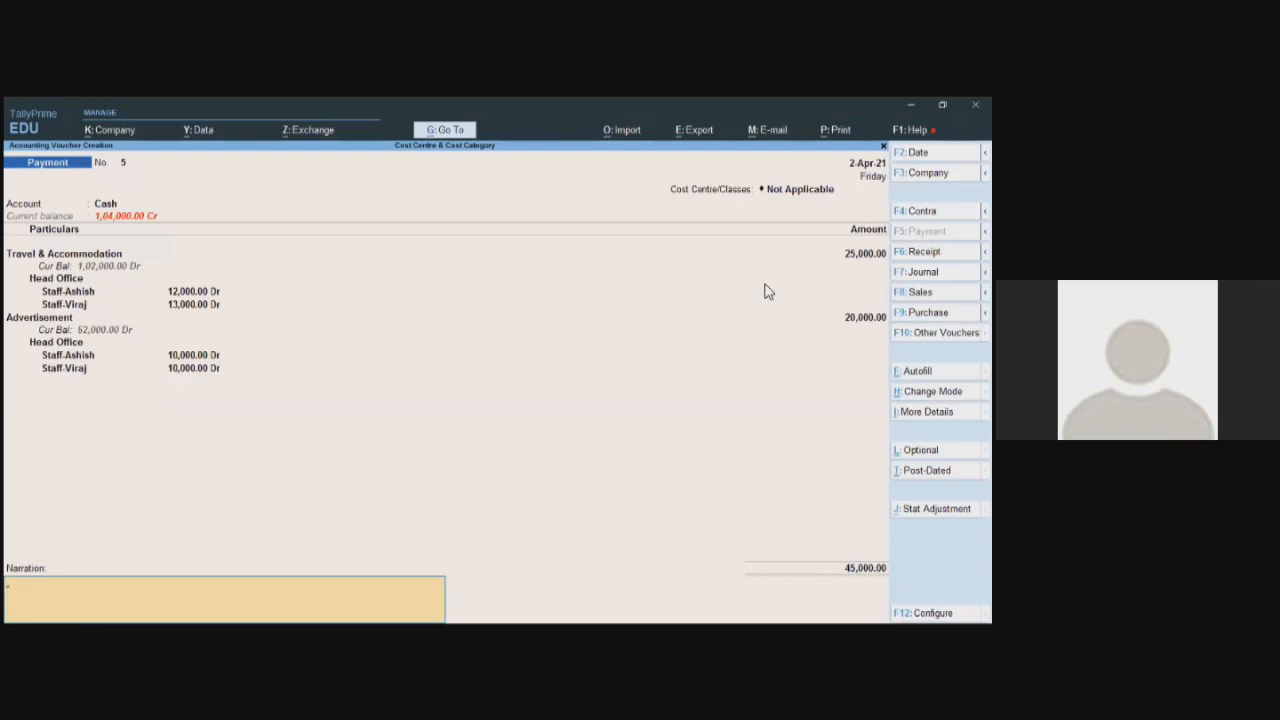
{"action": "key", "text": "Return"}
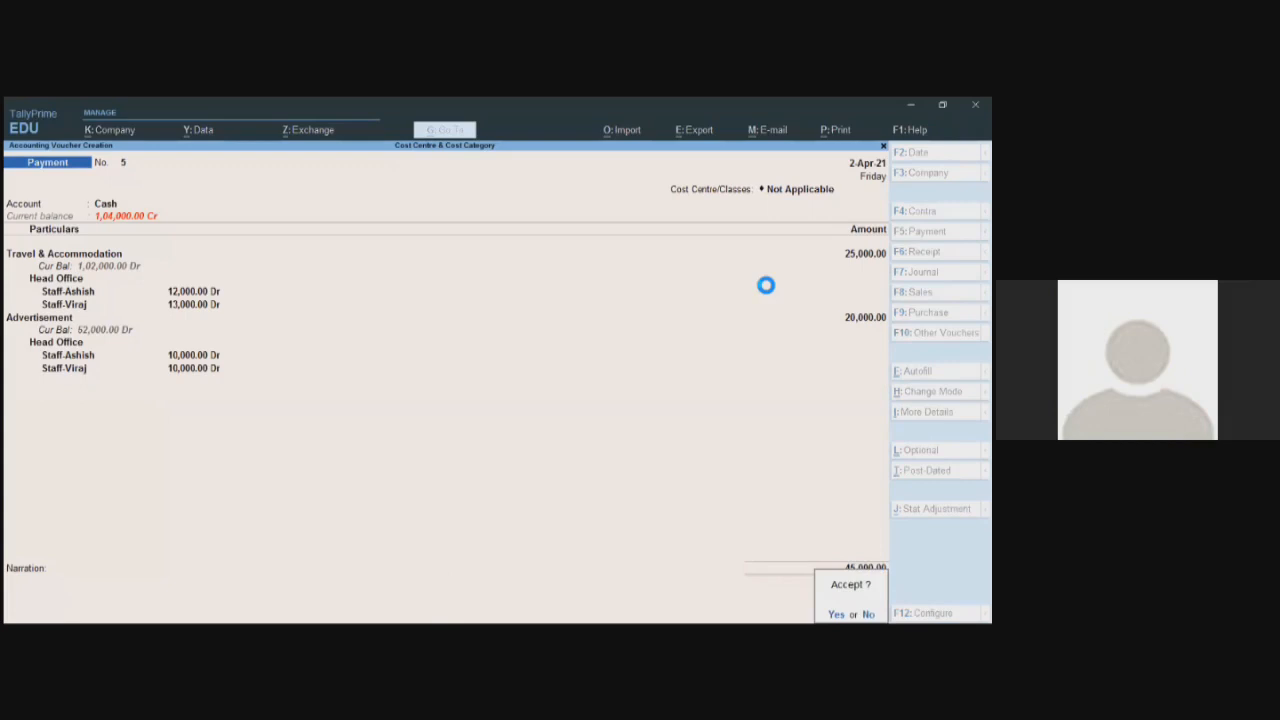
{"action": "key", "text": "Return"}
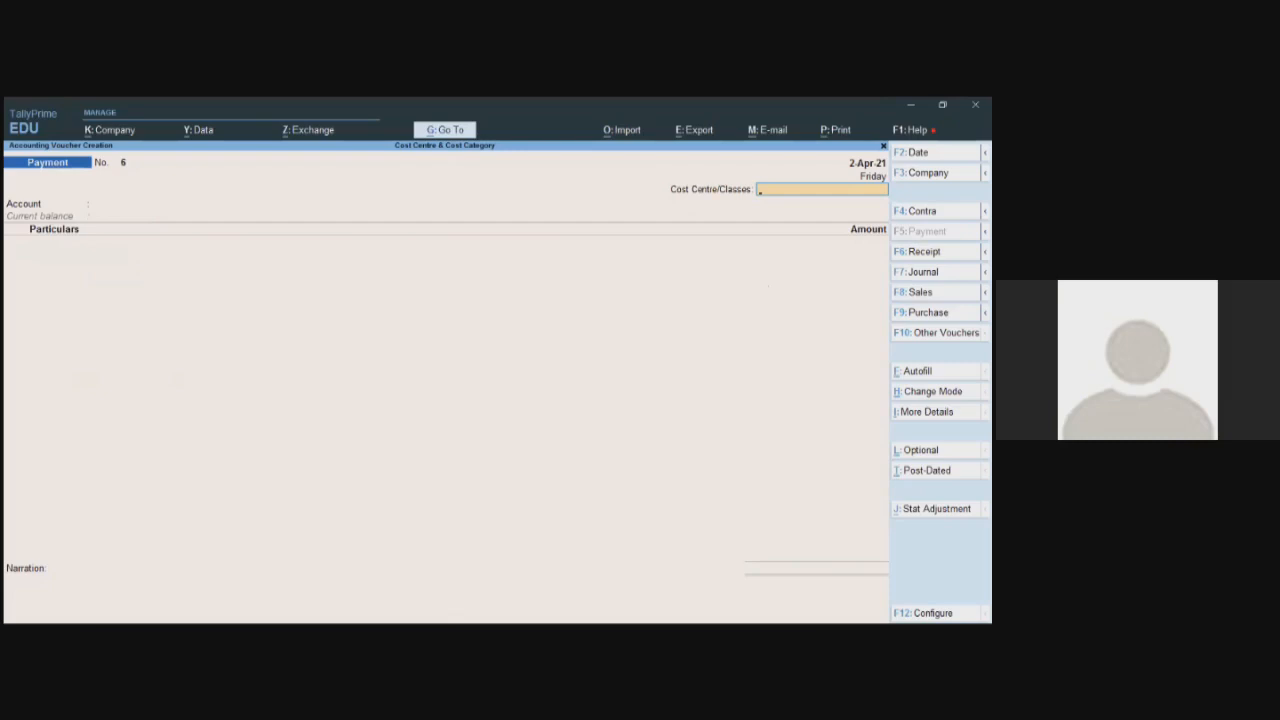
Start a receipt voucher with the cost centre class Not Applicable and Cash as the account
{"action": "key", "text": "F6"}
{"action": "key", "text": "Return"}
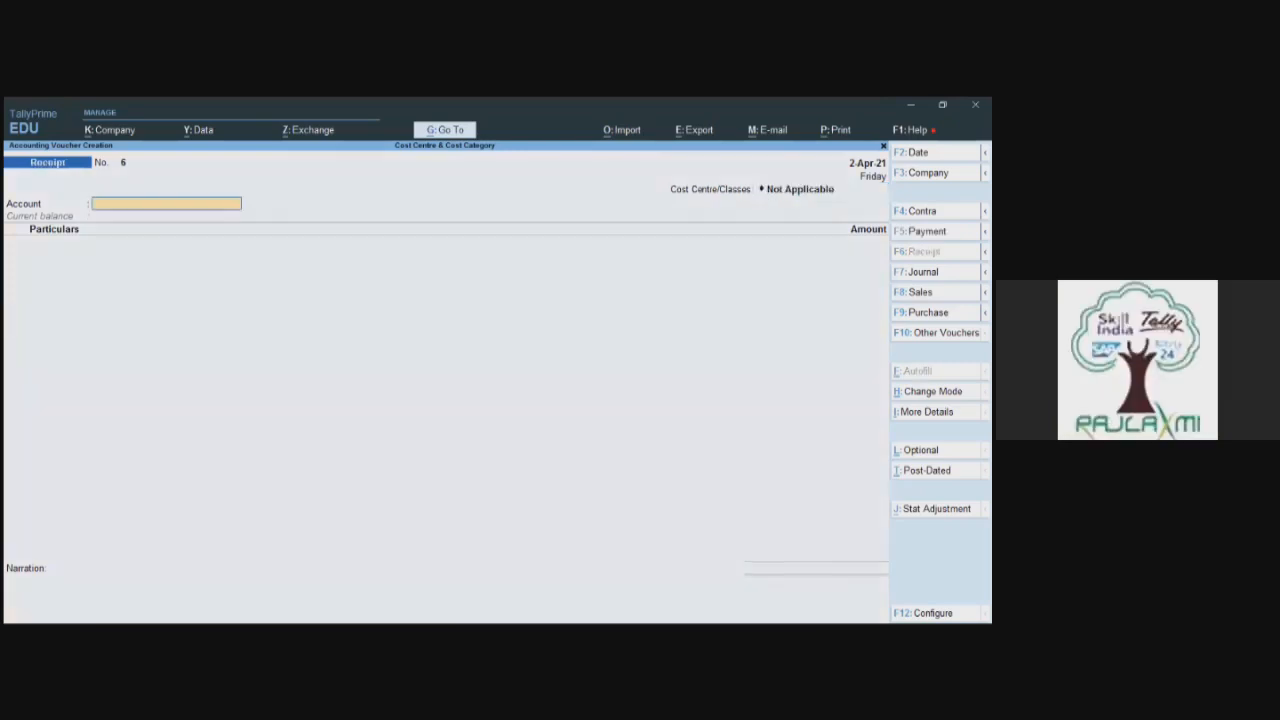
{"action": "type", "text": "Cash"}
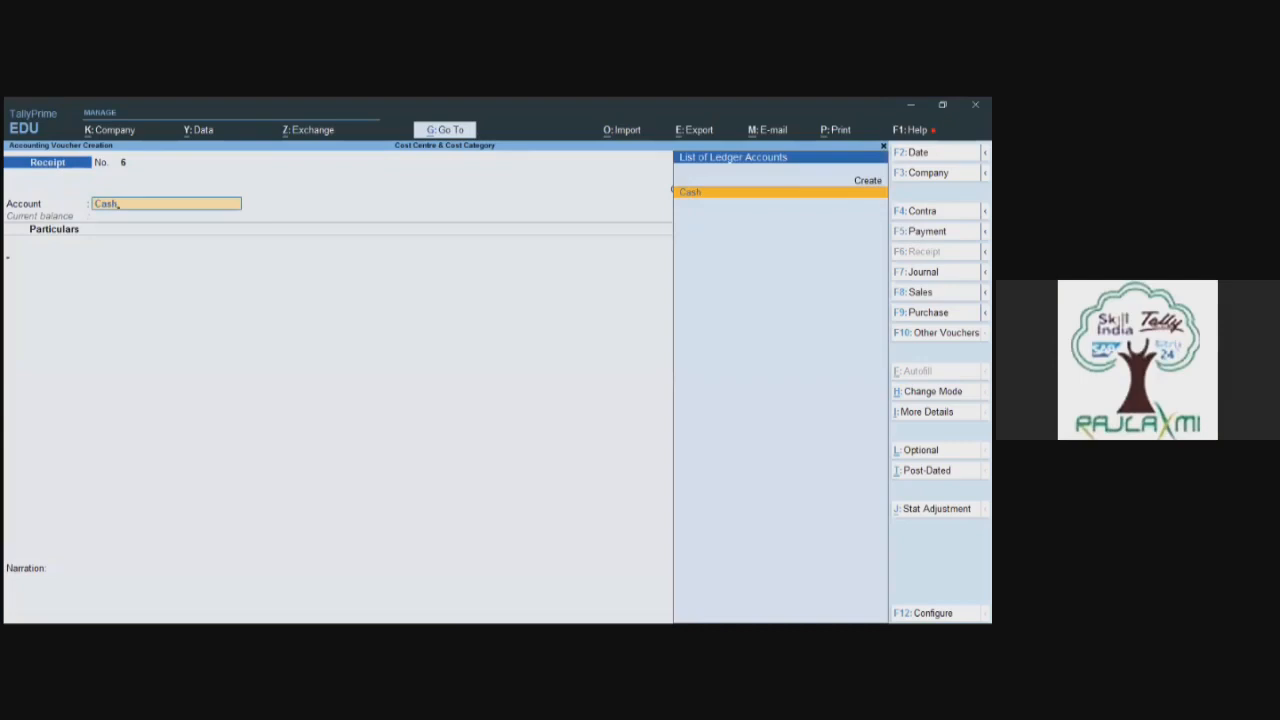
{"action": "key", "text": "Return"}
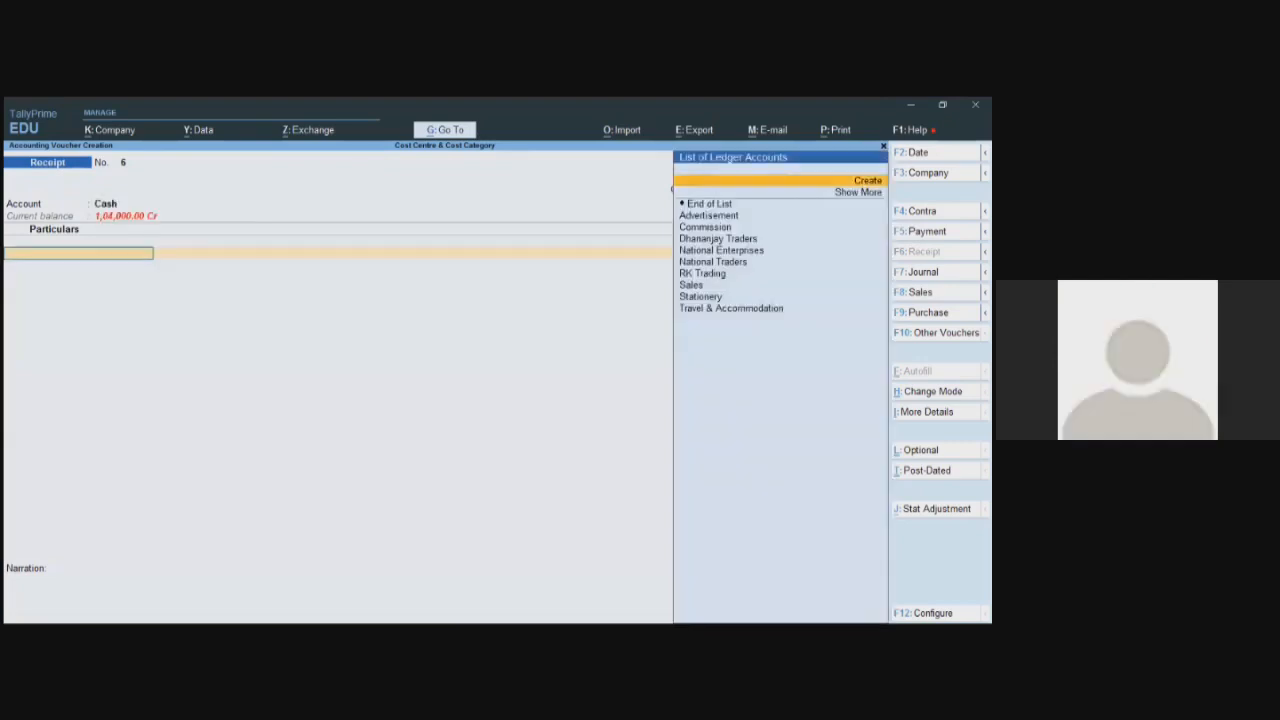
Add the Commission ledger to the receipt voucher with an amount of 14000, leaving the tax classification at its default
{"action": "key", "text": "Down"}
{"action": "key", "text": "Down"}
{"action": "key", "text": "Return"}
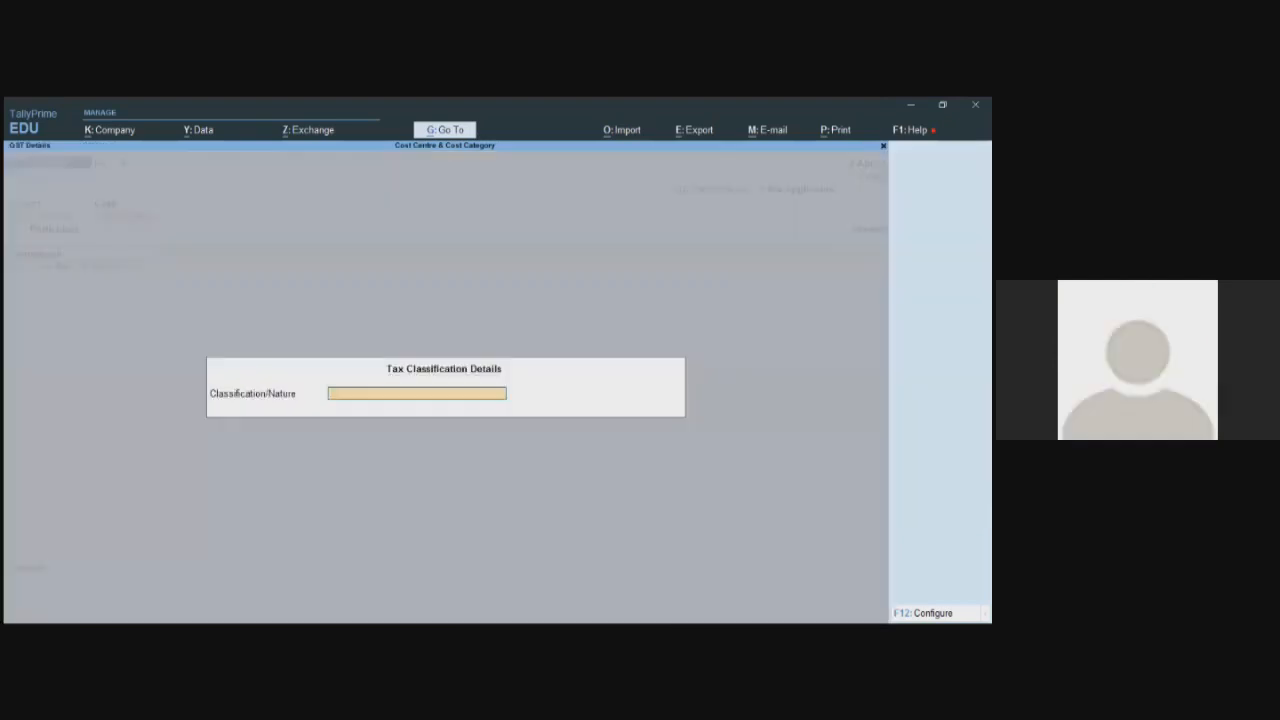
{"action": "key", "text": "Return"}
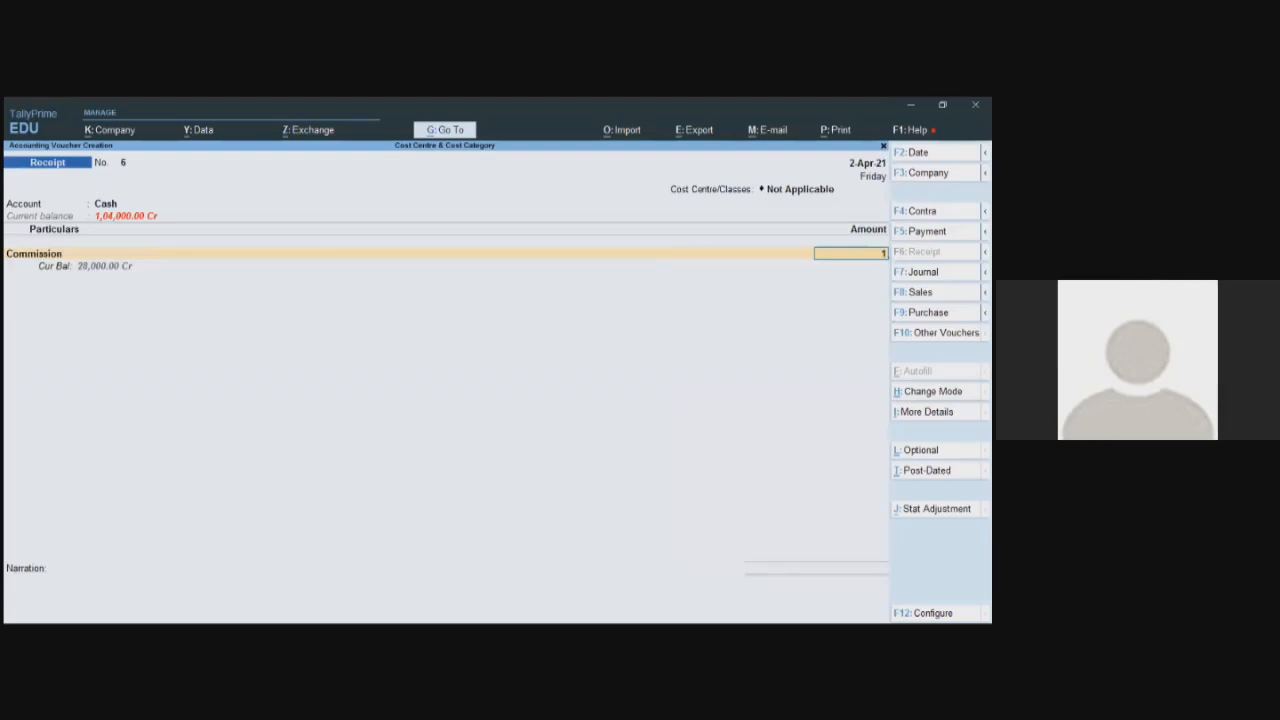
{"action": "type", "text": "14000"}
{"action": "key", "text": "Return"}
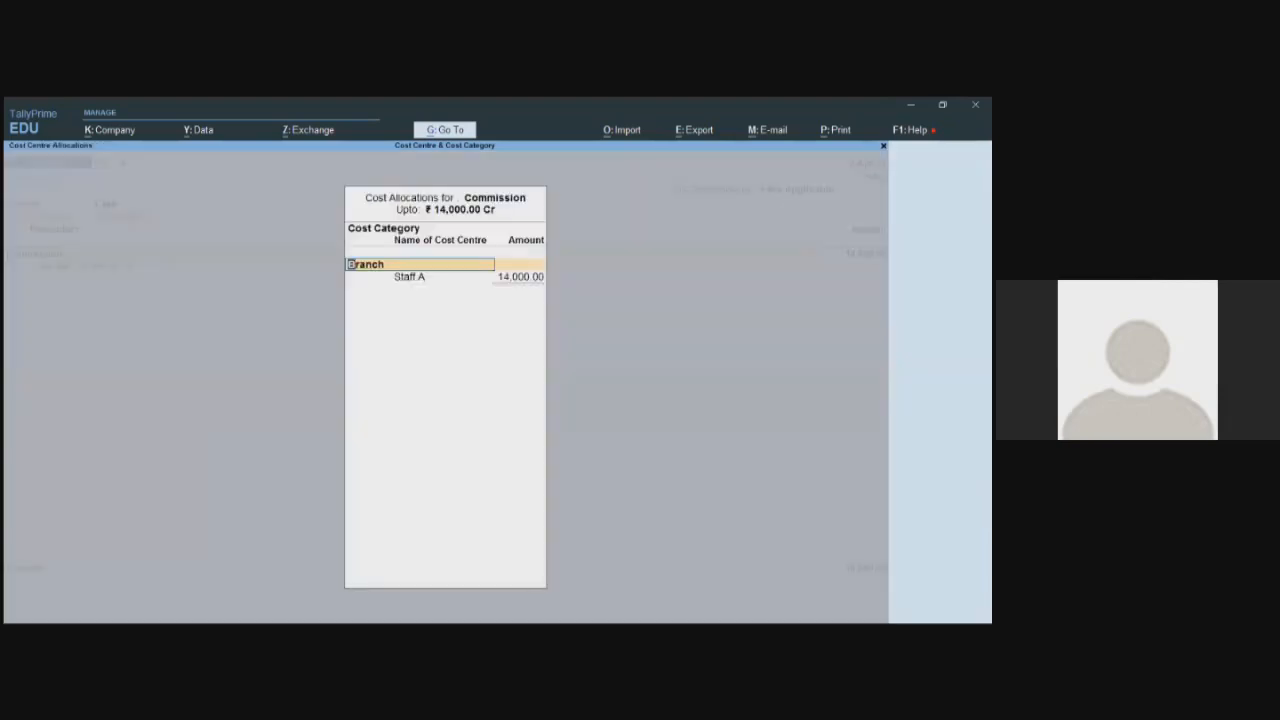
Set the cost category of the Commission allocation to Head Office
{"action": "key", "text": "space"}
{"action": "key", "text": "Down"}
{"action": "key", "text": "Down"}
{"action": "key", "text": "Down"}
{"action": "key", "text": "Down"}
{"action": "key", "text": "Down"}
{"action": "key", "text": "Down"}
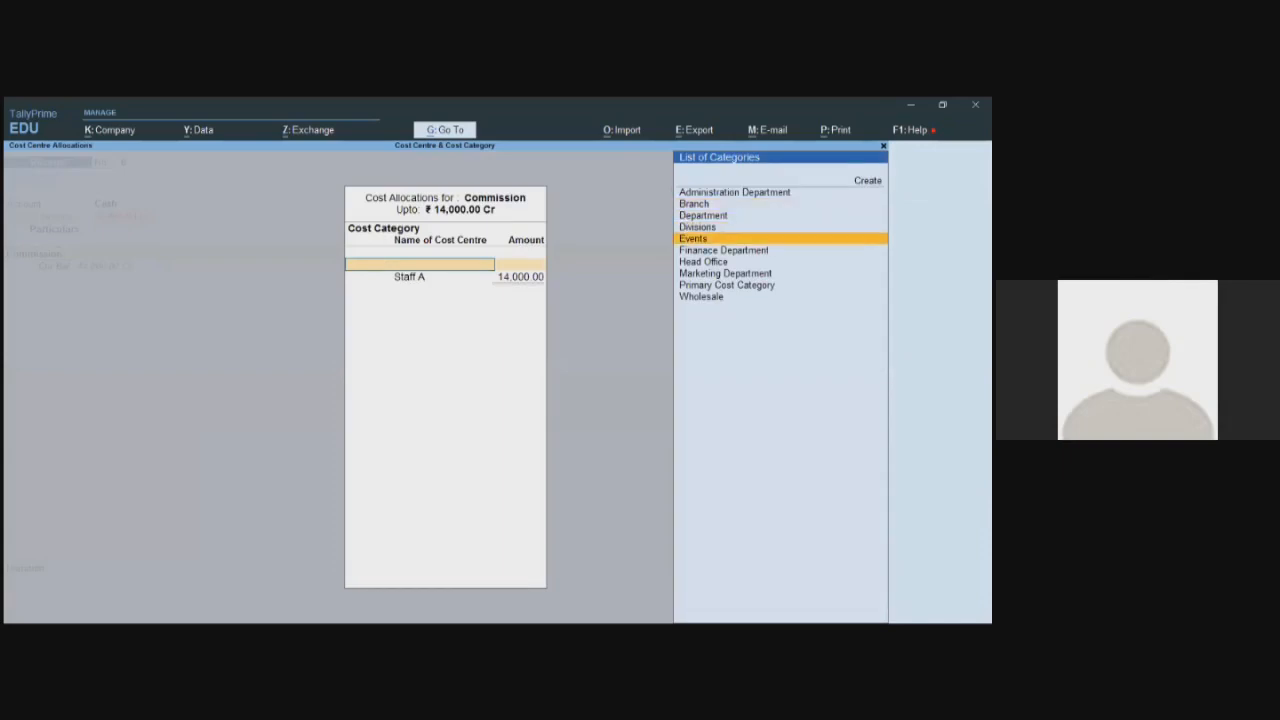
{"action": "key", "text": "Down"}
{"action": "key", "text": "Down"}
{"action": "key", "text": "Return"}
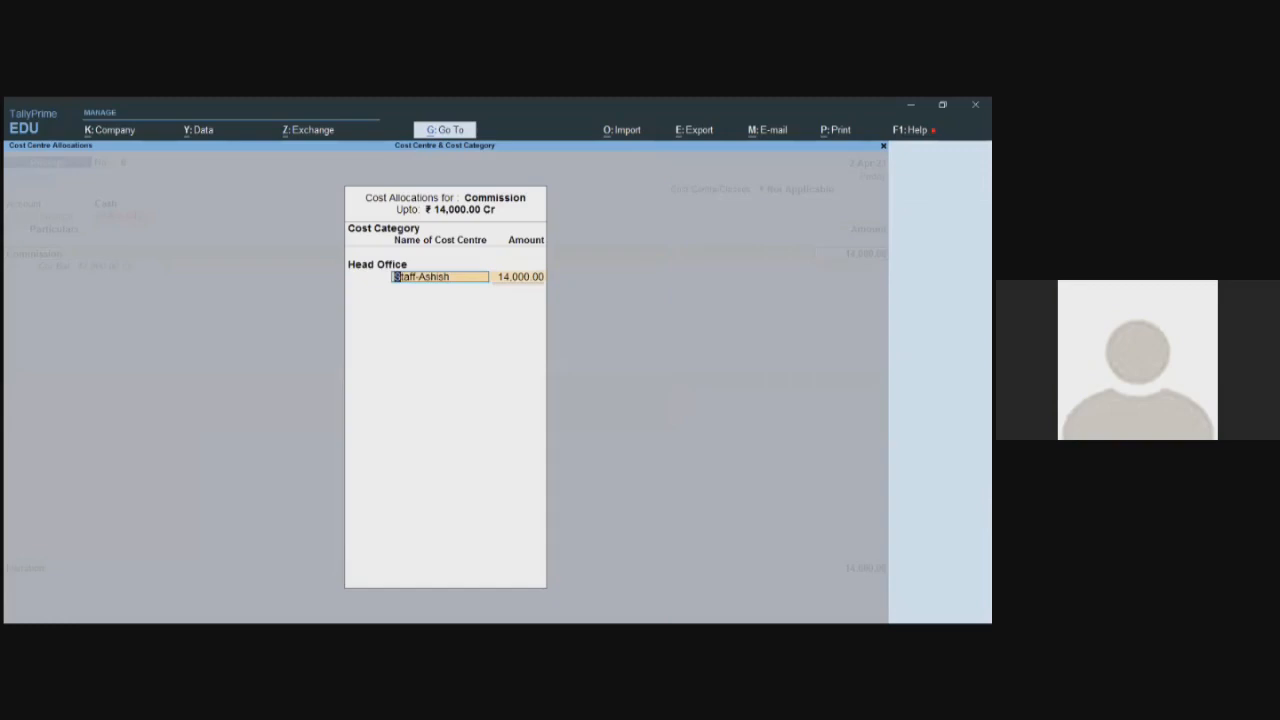
Allocate the full 14,000 commission to the first Head Office staff cost centre and save the receipt voucher without a narration
{"action": "key", "text": "Return"}
{"action": "key", "text": "Return"}
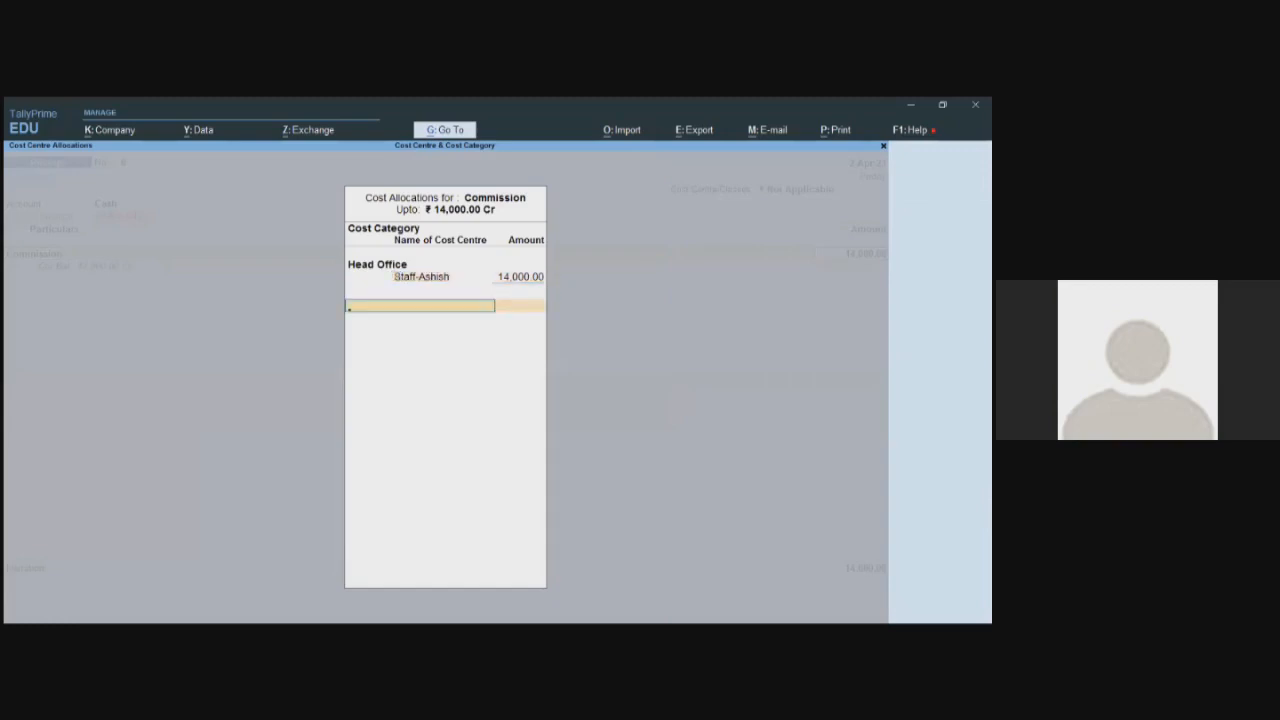
{"action": "key", "text": "Return"}
{"action": "key", "text": "Return"}
{"action": "key", "text": "Return"}
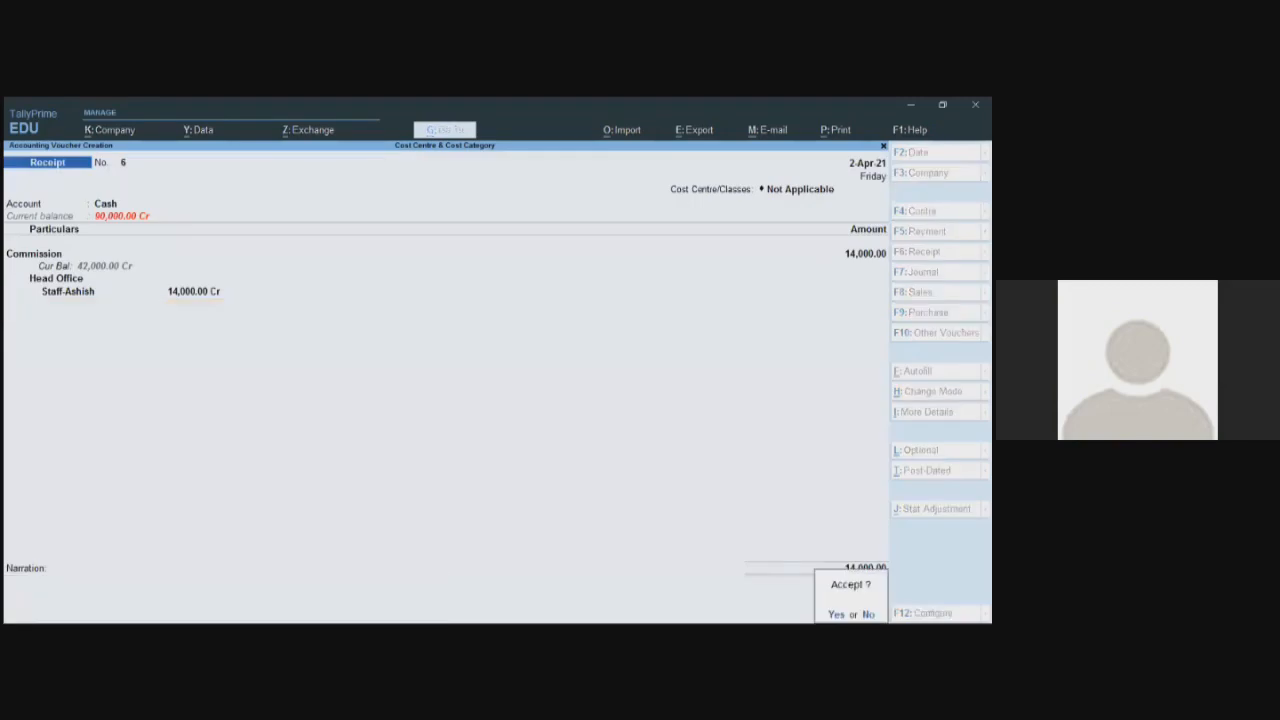
{"action": "key", "text": "Return"}
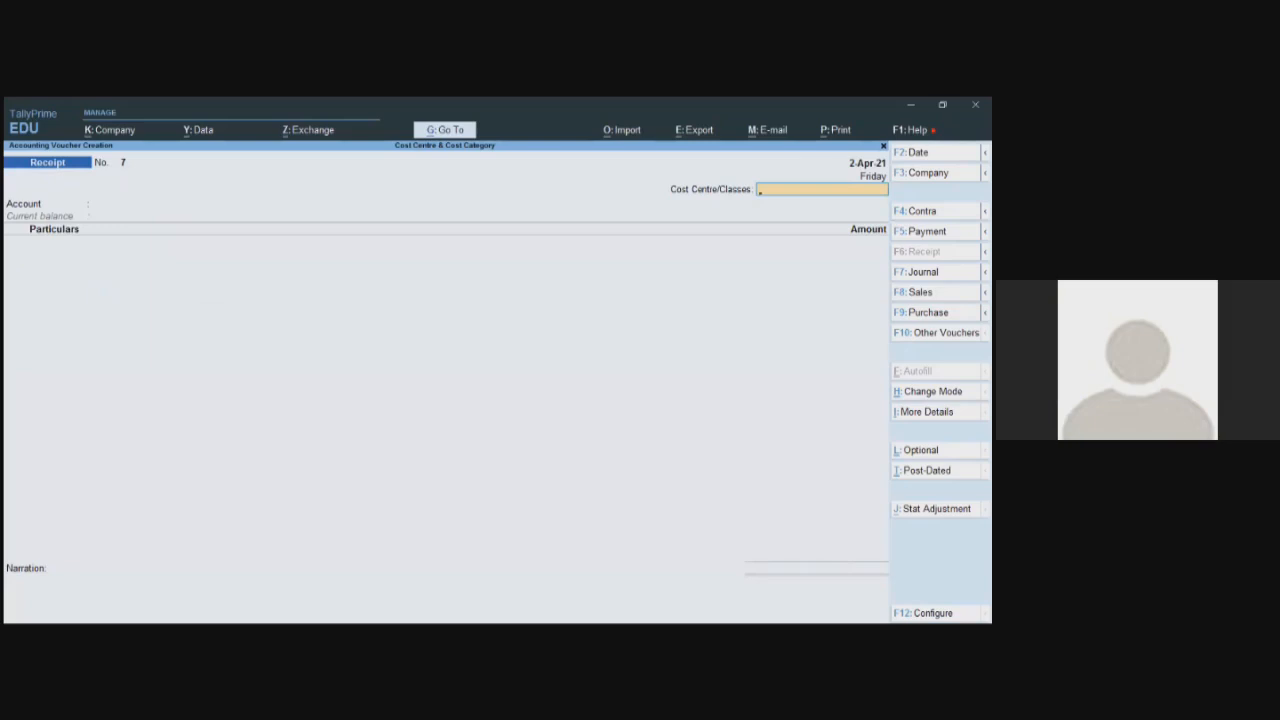
Start a sales voucher for the party National Enterprises, accepting the default dispatch and party details
{"action": "key", "text": "F8"}
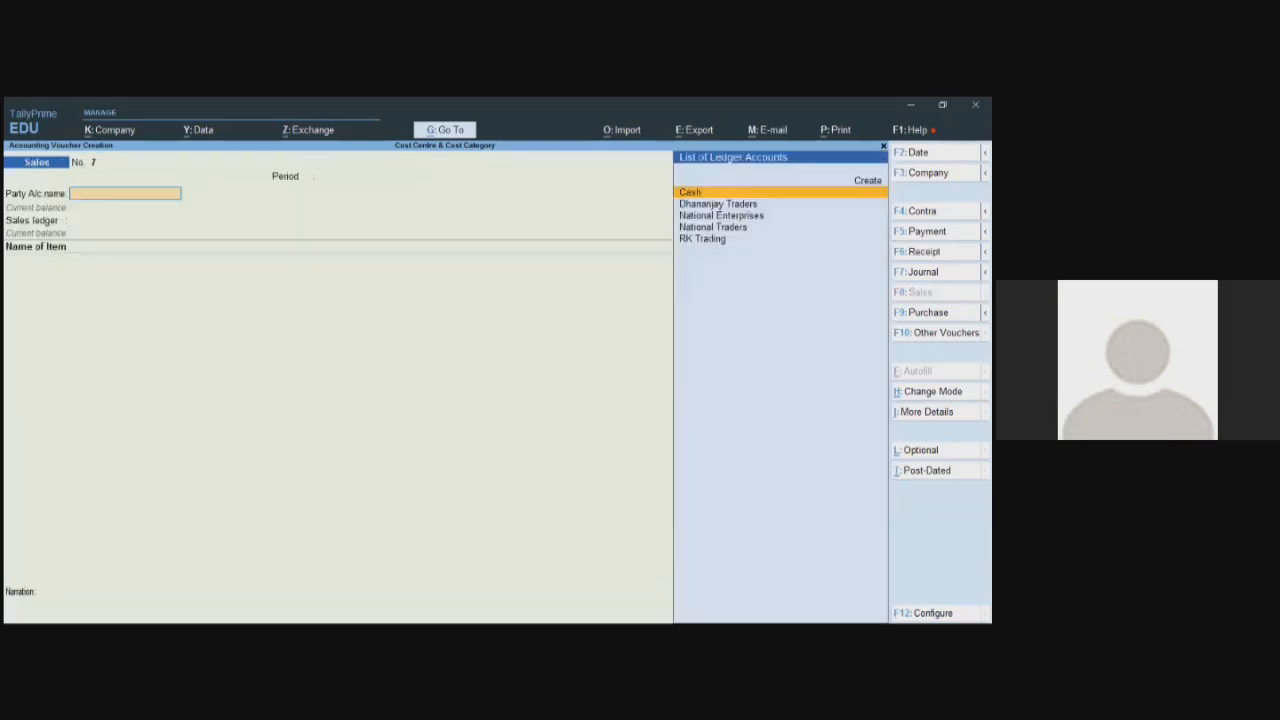
{"action": "key", "text": "Down"}
{"action": "key", "text": "Down"}
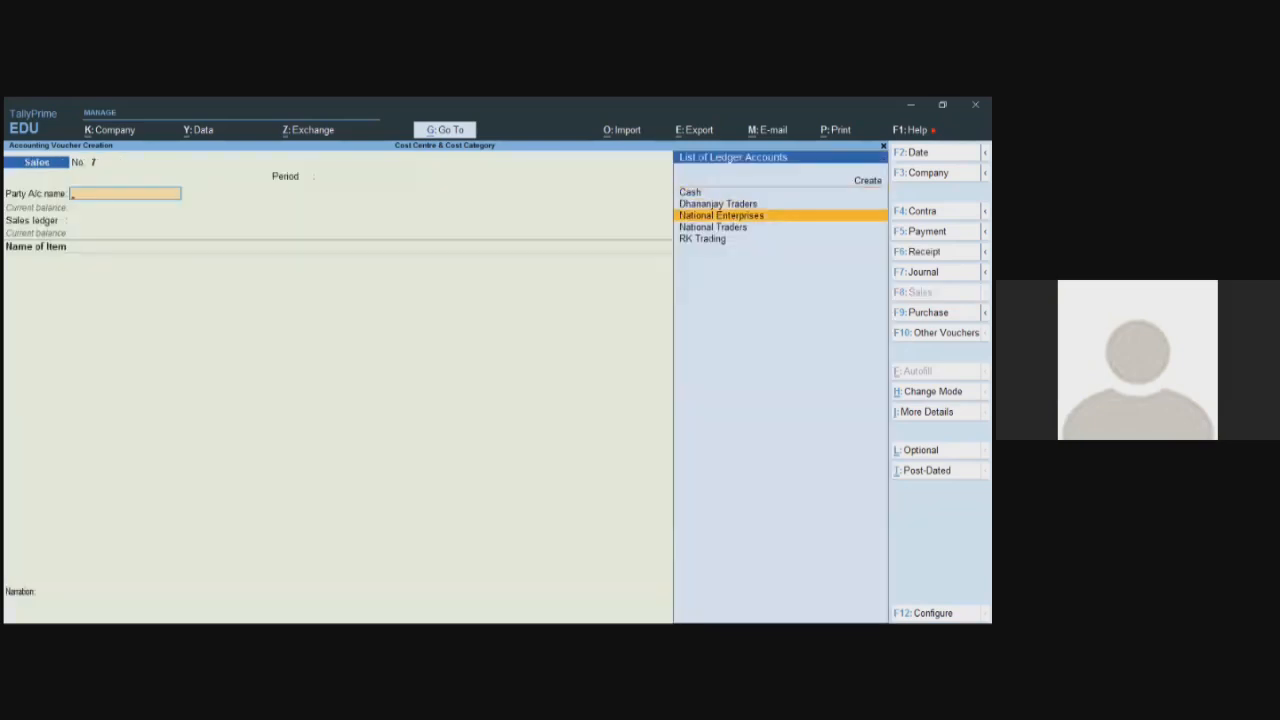
{"action": "key", "text": "Return"}
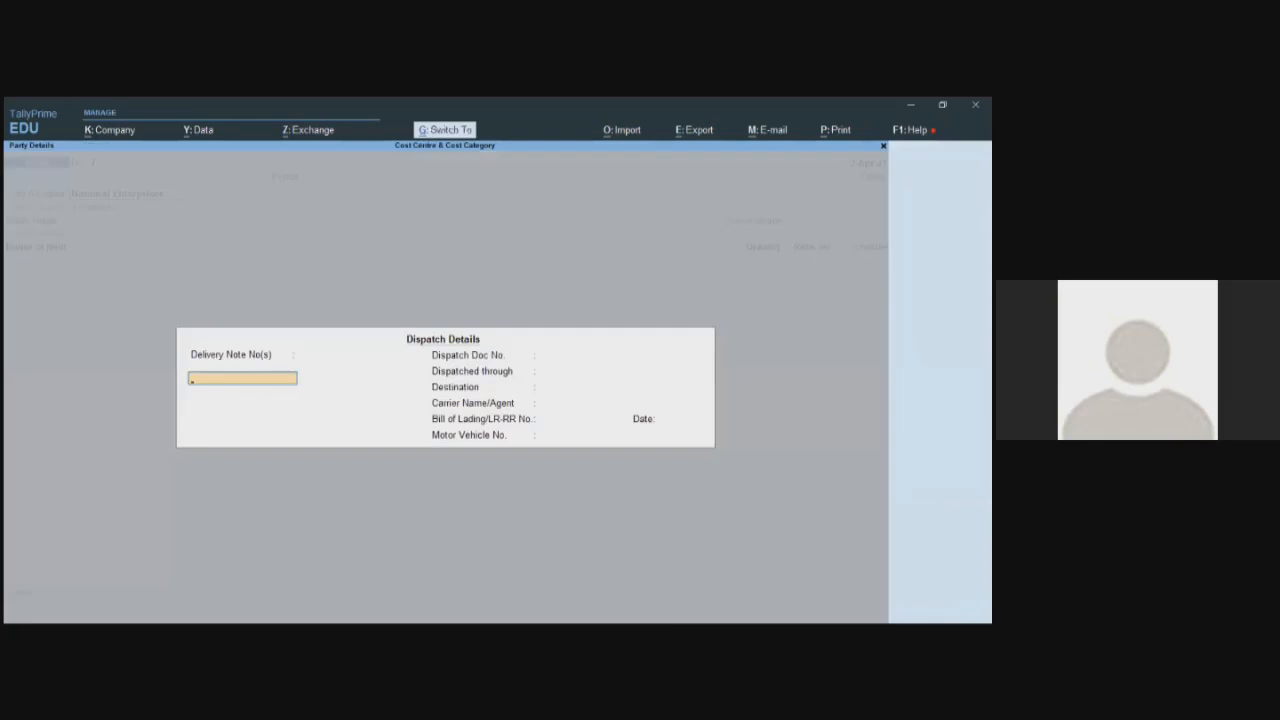
{"action": "key", "text": "Return"}
{"action": "key", "text": "Return"}
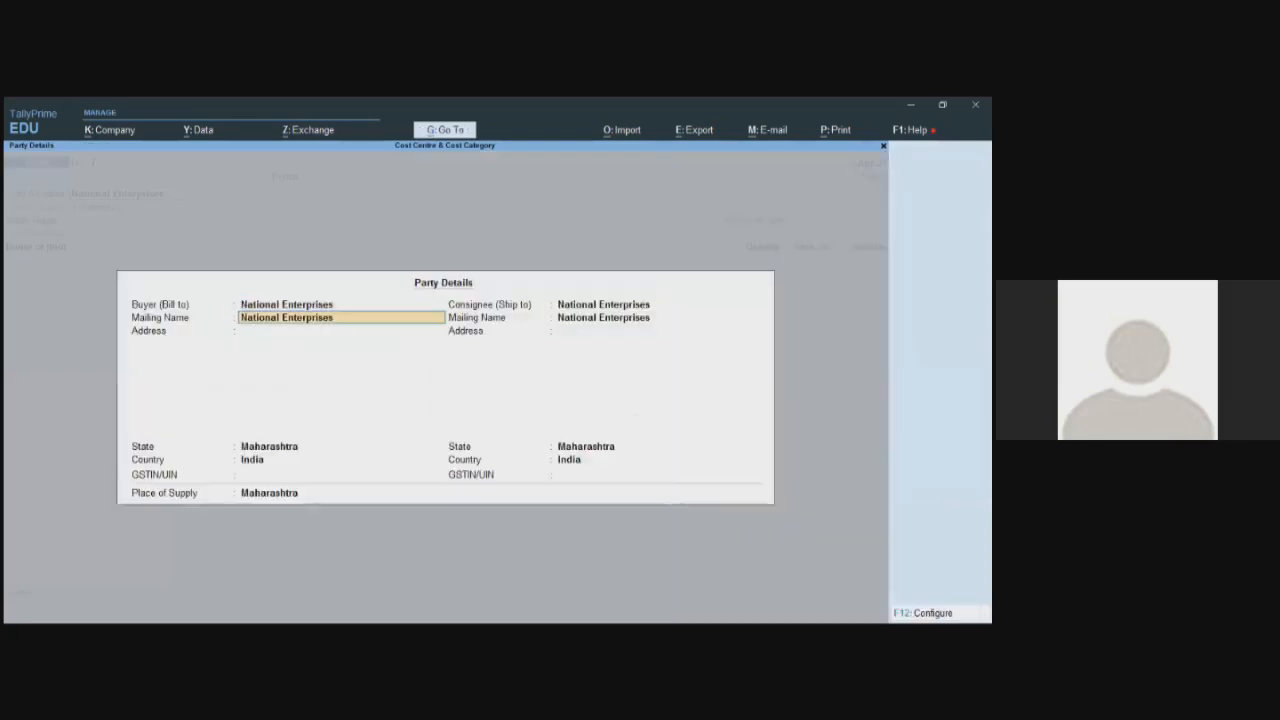
{"action": "key", "text": "ctrl+a"}
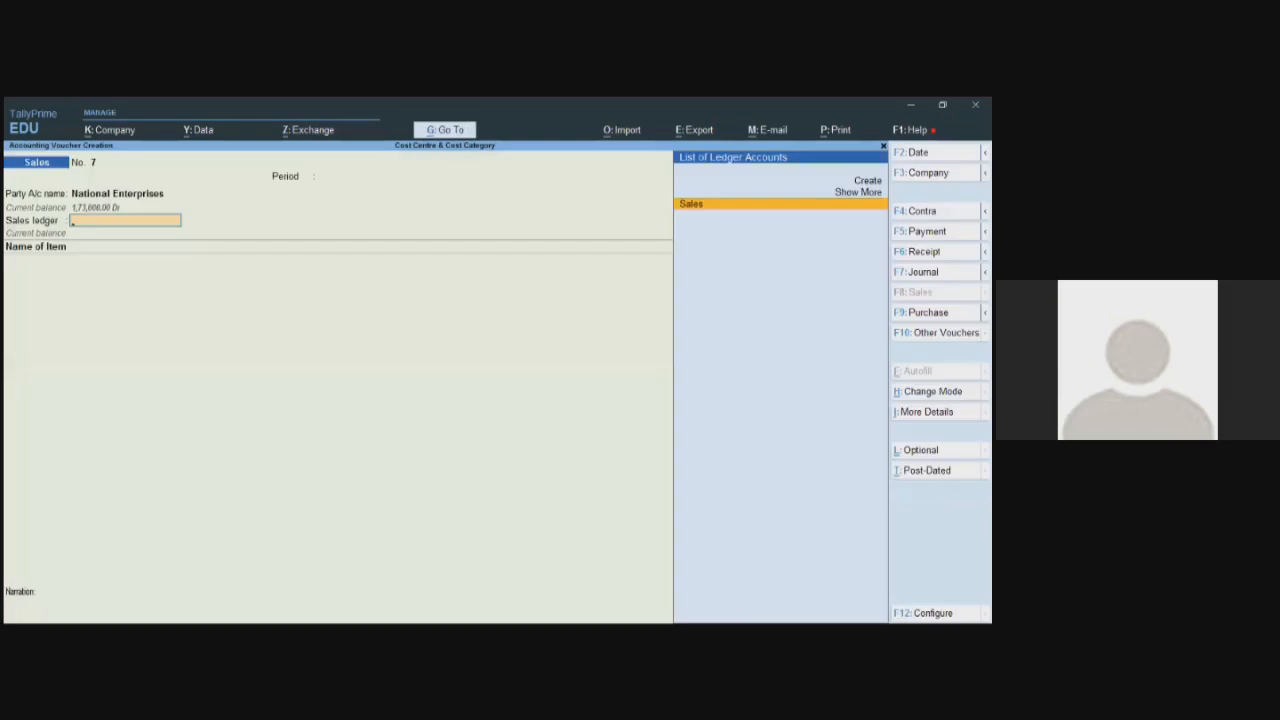
Set the sales voucher's ledger to Sales and its cost centre class to Not Applicable
{"action": "key", "text": "Return"}
{"action": "key", "text": "Return"}
{"action": "key", "text": "Return"}
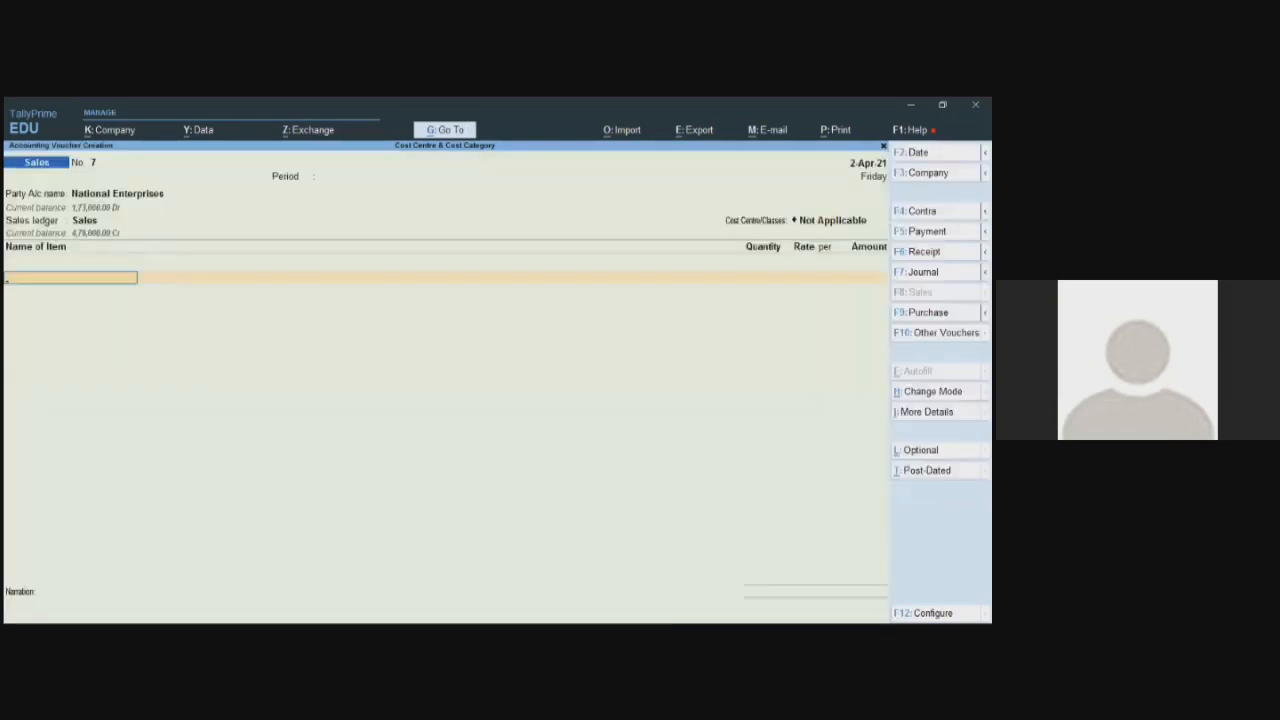
Add 12 nos of Stock Item-02 at a rate of 1,000 per nos to the sales voucher
{"action": "key", "text": "Down"}
{"action": "key", "text": "Down"}
{"action": "key", "text": "Down"}
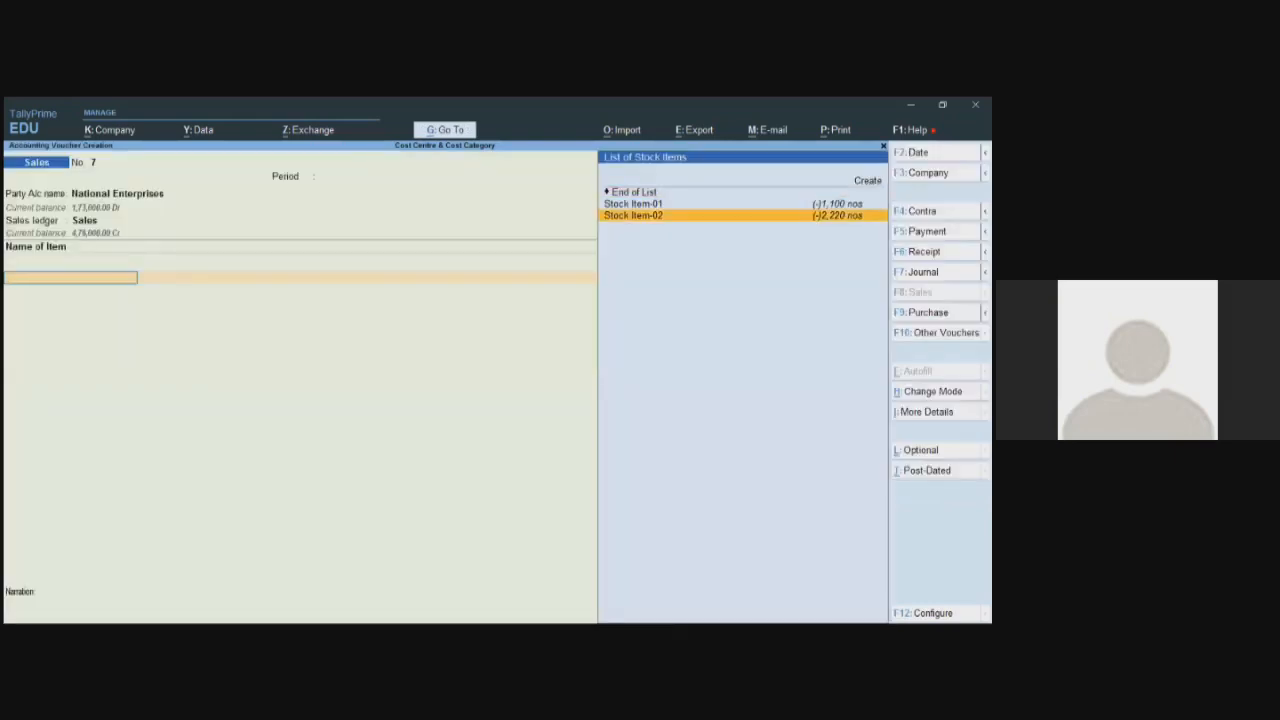
{"action": "key", "text": "Return"}
{"action": "type", "text": "12"}
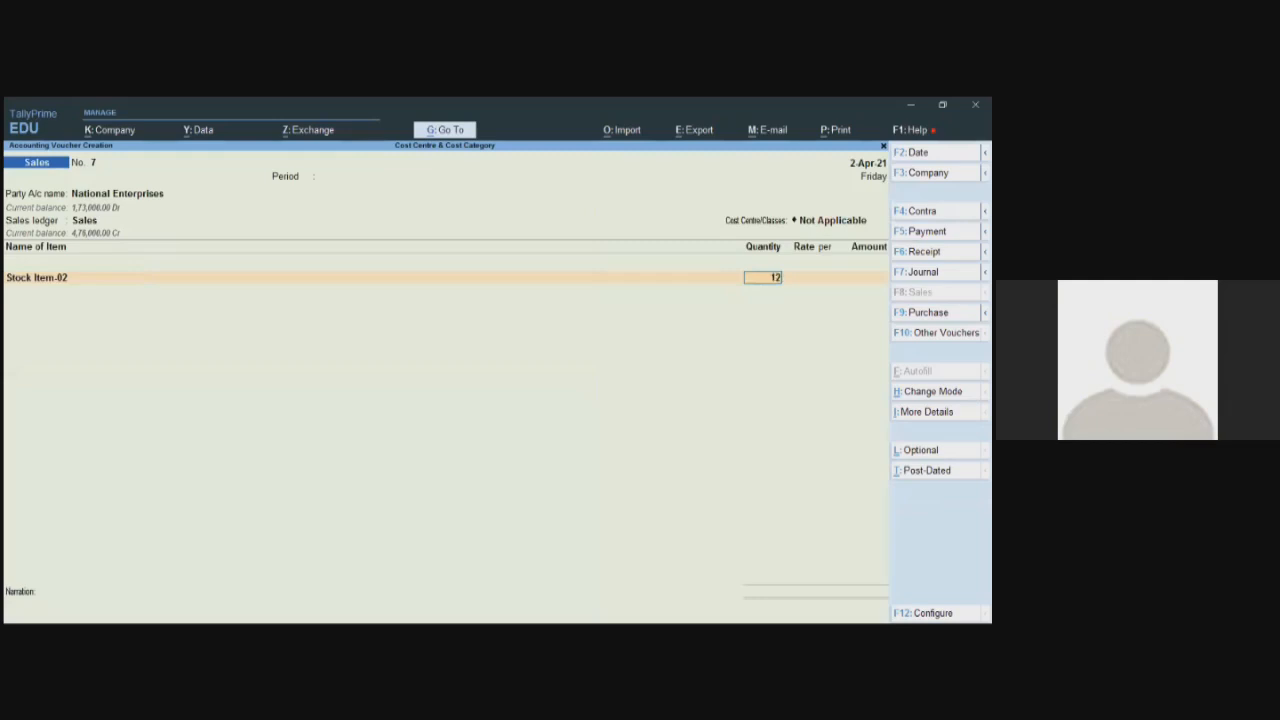
{"action": "key", "text": "Return"}
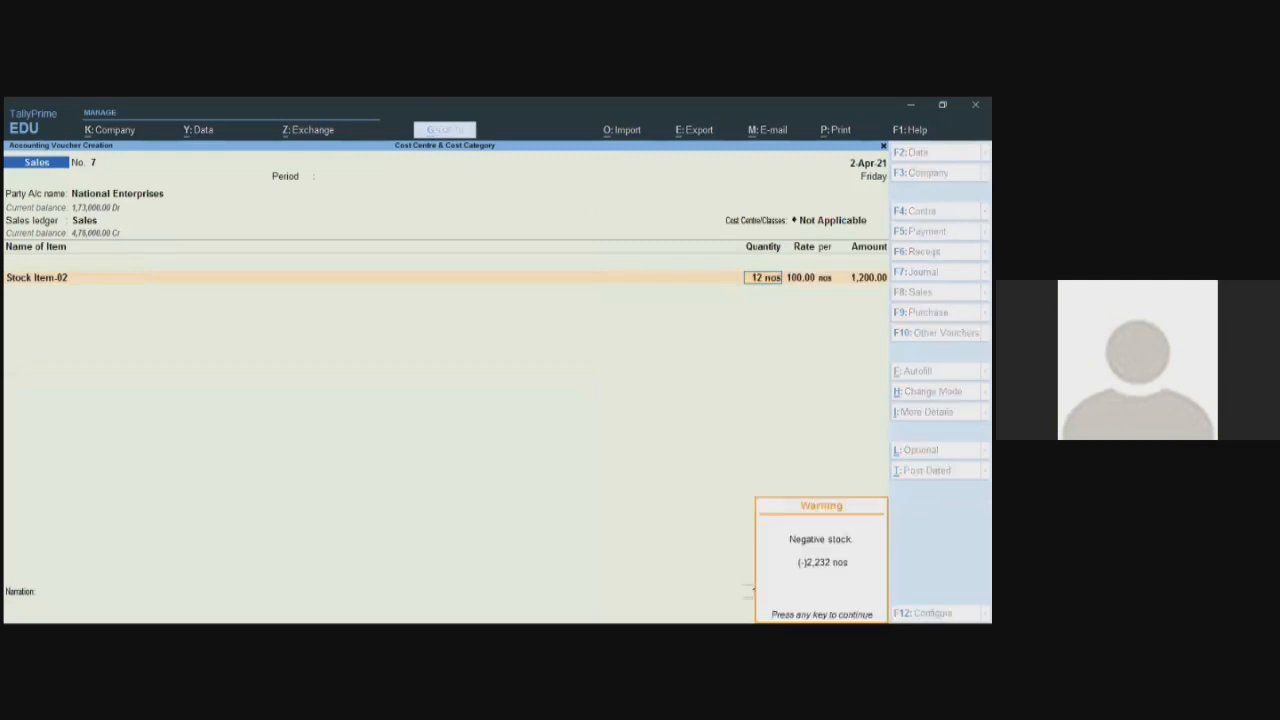
{"action": "key", "text": "Return"}
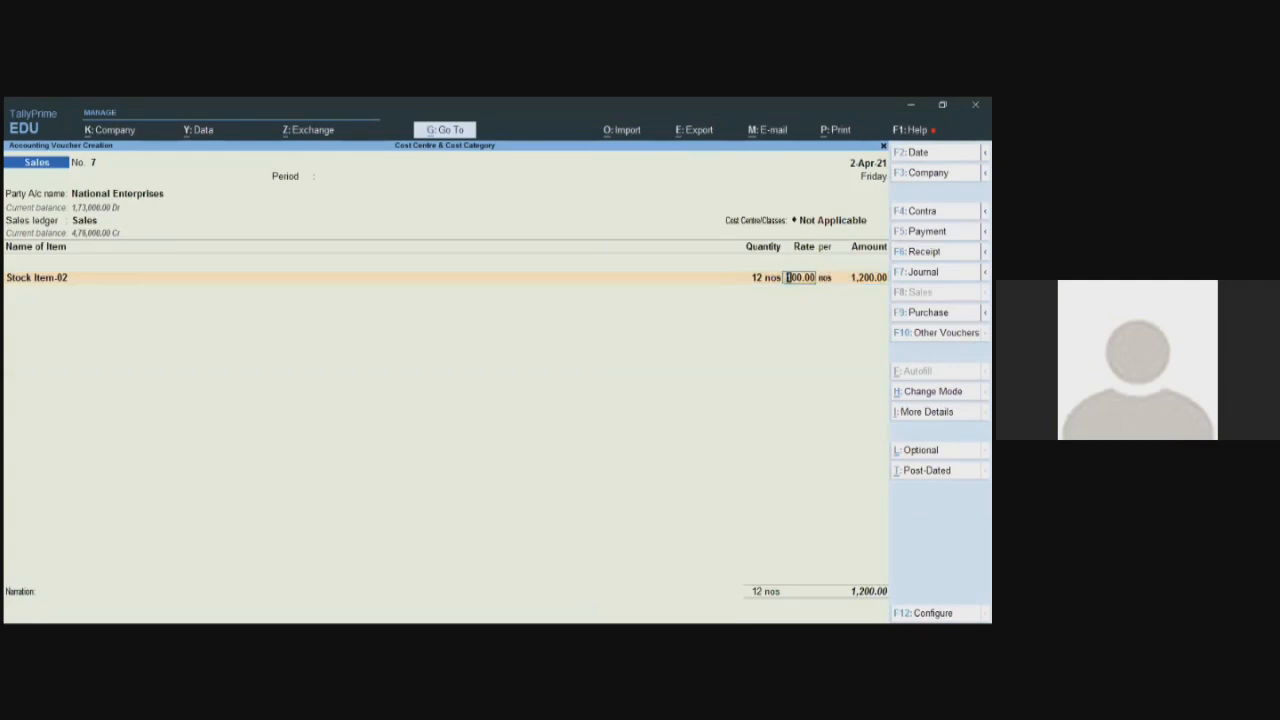
{"action": "type", "text": "1000"}
{"action": "key", "text": "Return"}
{"action": "key", "text": "Return"}
{"action": "key", "text": "Return"}
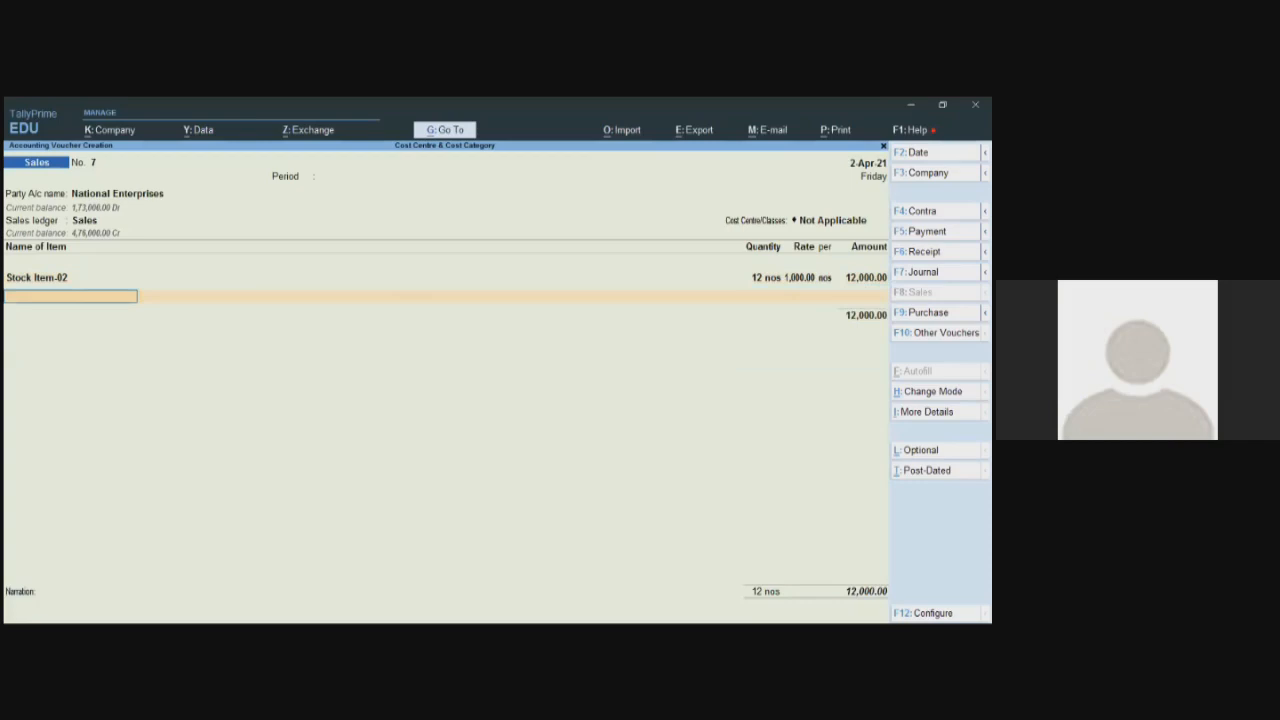
End the item list and set the cost category of the National Enterprises allocation to Primary Cost Category
{"action": "key", "text": "Return"}
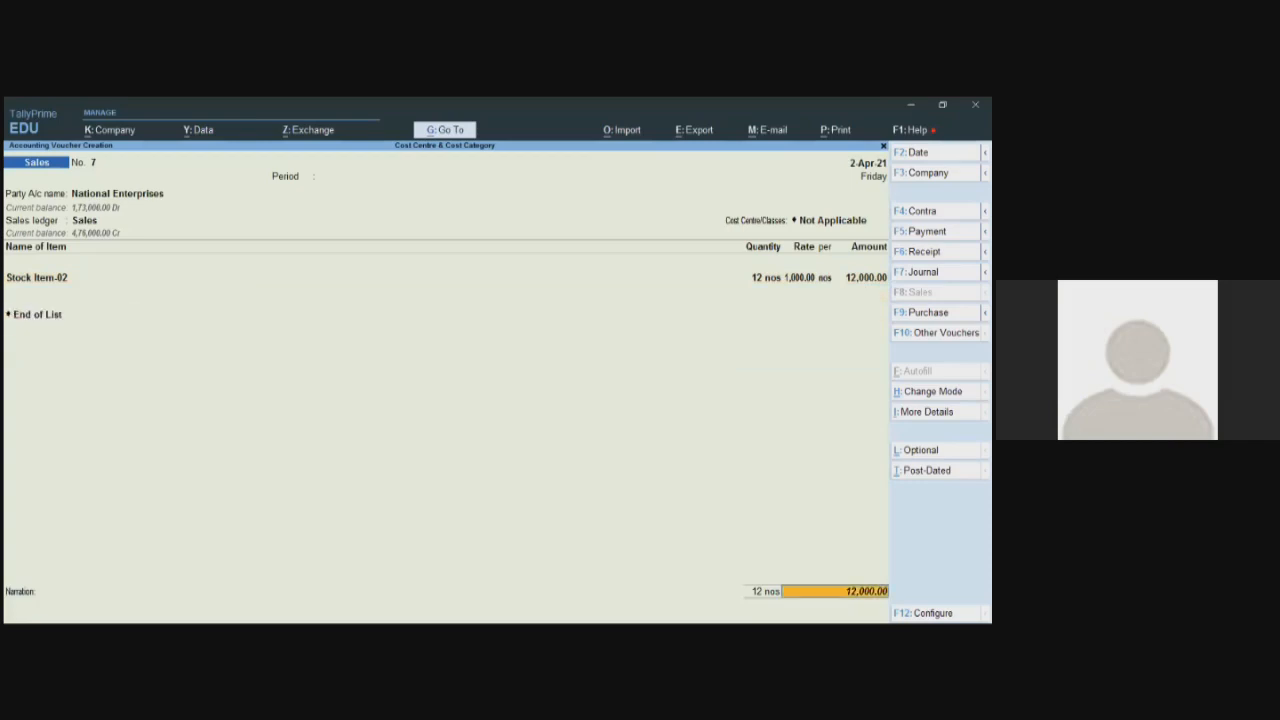
{"action": "key", "text": "Return"}
{"action": "key", "text": "Return"}
{"action": "key", "text": "Return"}
{"action": "key", "text": "Return"}
{"action": "key", "text": "Return"}
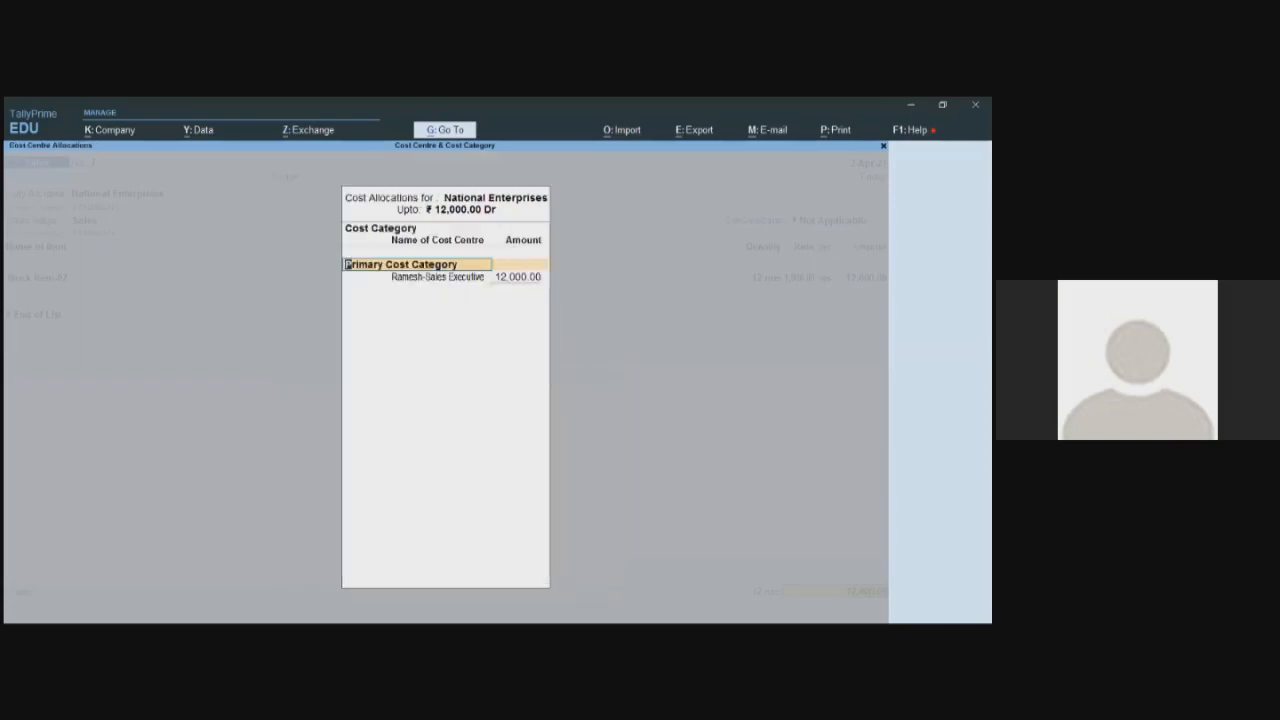
{"action": "key", "text": "BackSpace"}
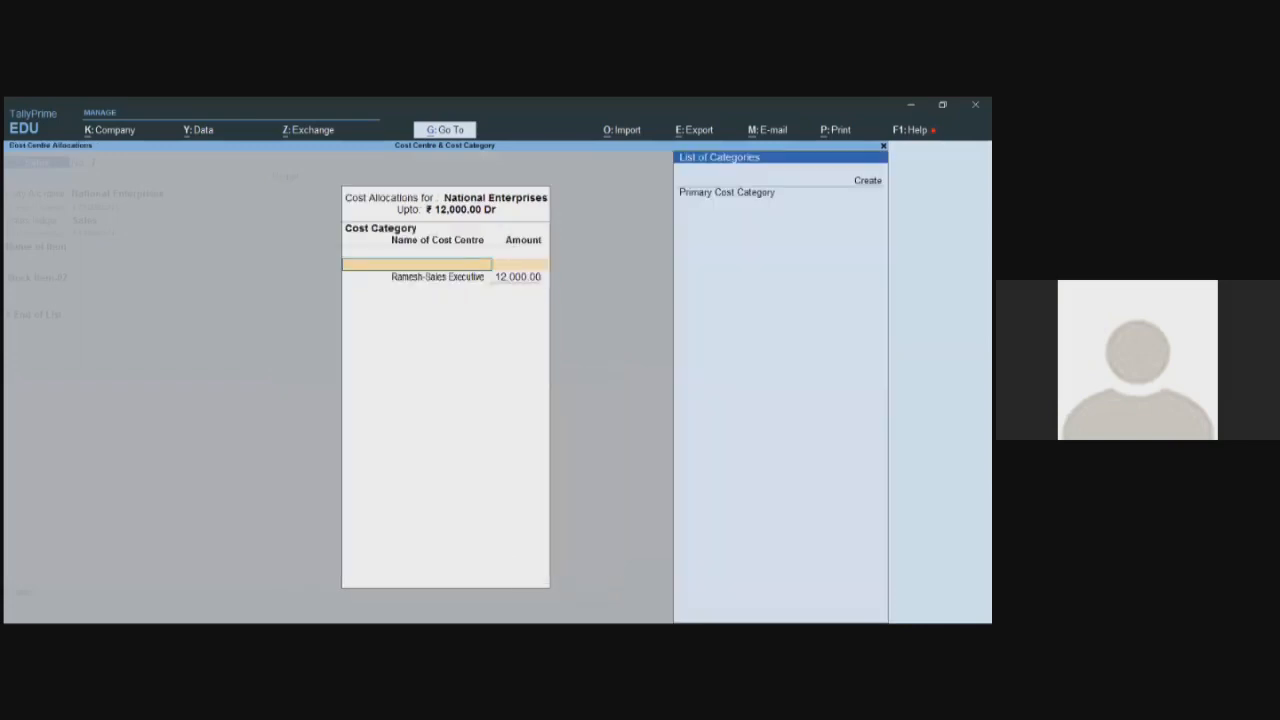
{"action": "key", "text": "Down"}
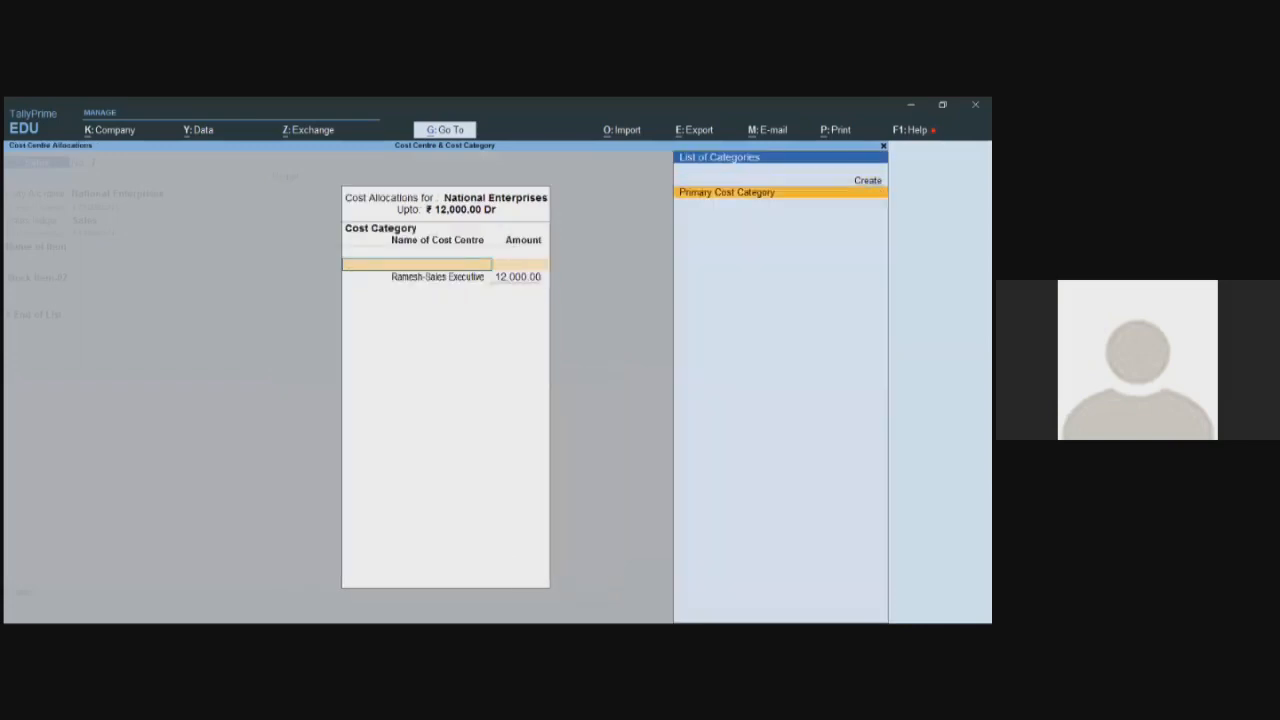
{"action": "key", "text": "Return"}
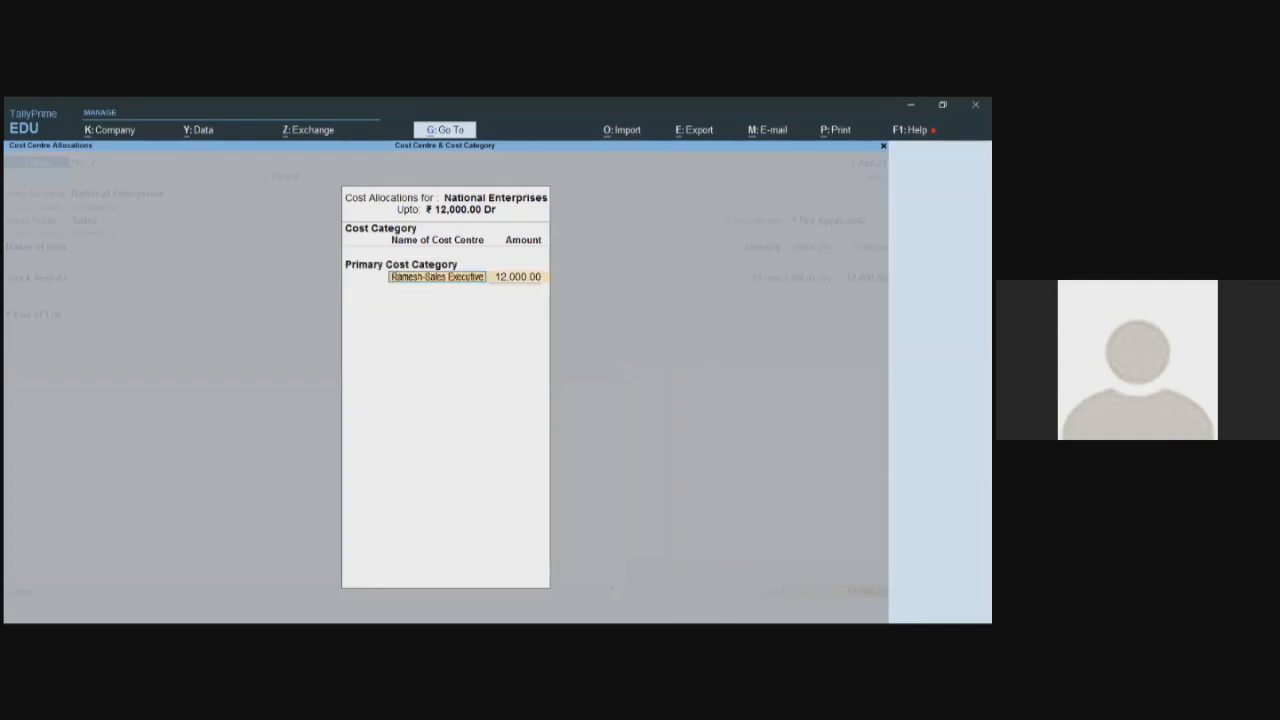
Allocate the full 12,000 to the third listed sales executive cost centre, save the sales voucher without a narration and leave voucher entry
{"action": "key", "text": "BackSpace"}
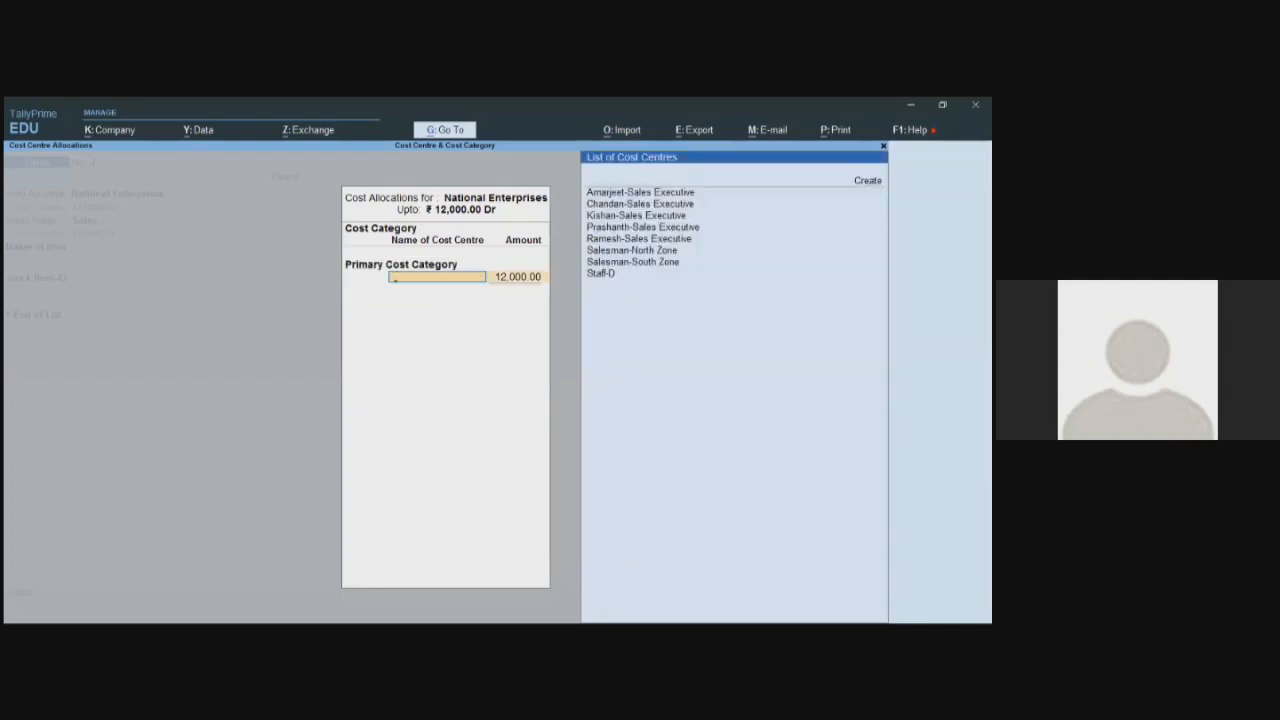
{"action": "key", "text": "Down"}
{"action": "key", "text": "Down"}
{"action": "key", "text": "Down"}
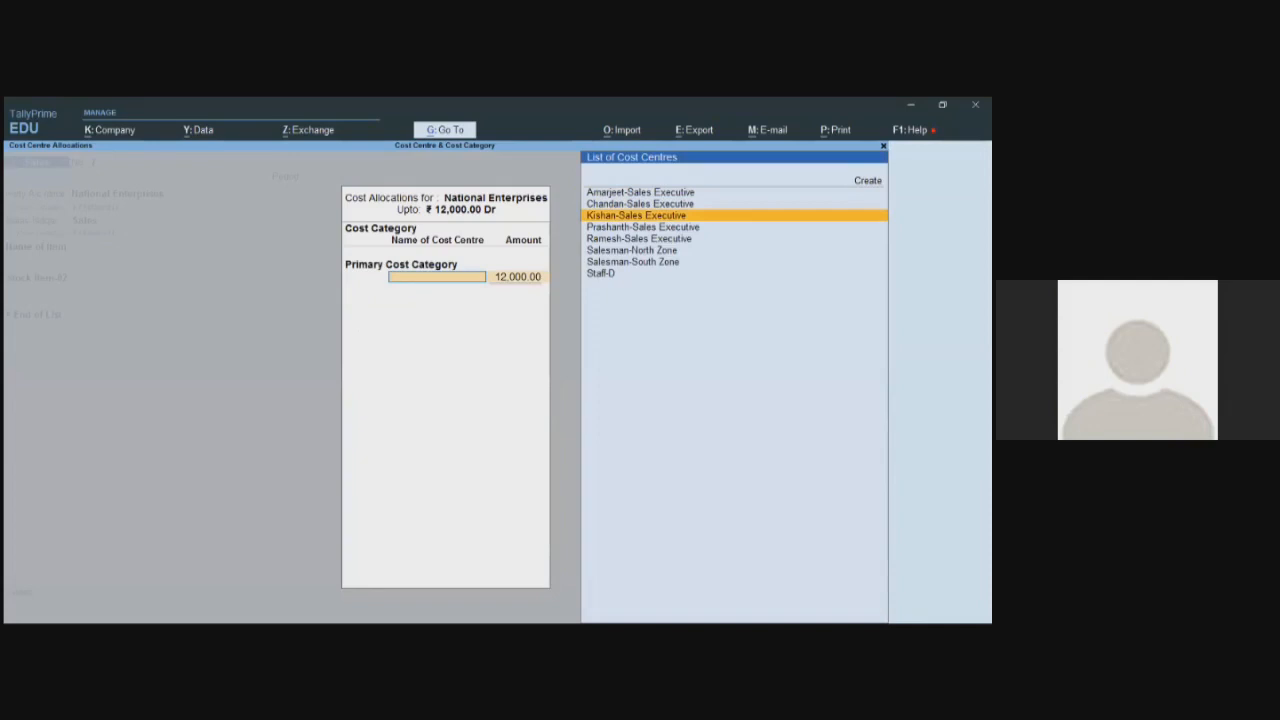
{"action": "key", "text": "Return"}
{"action": "key", "text": "Return"}
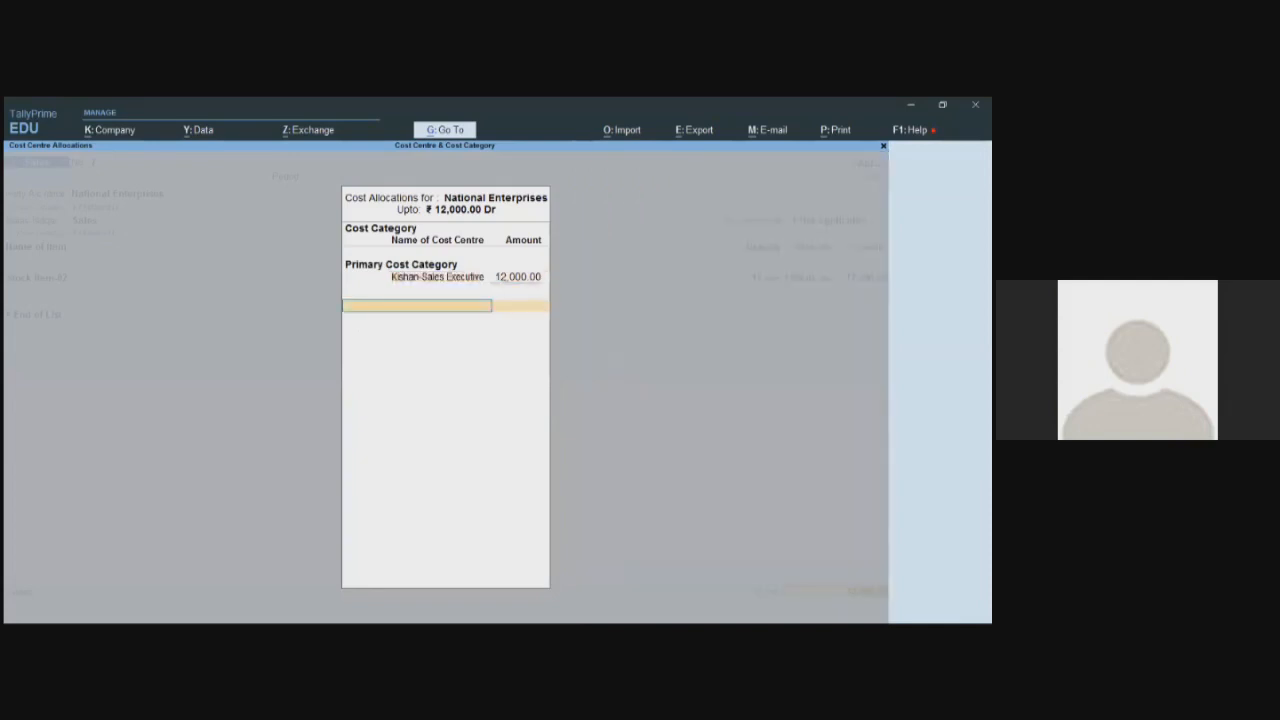
{"action": "key", "text": "Return"}
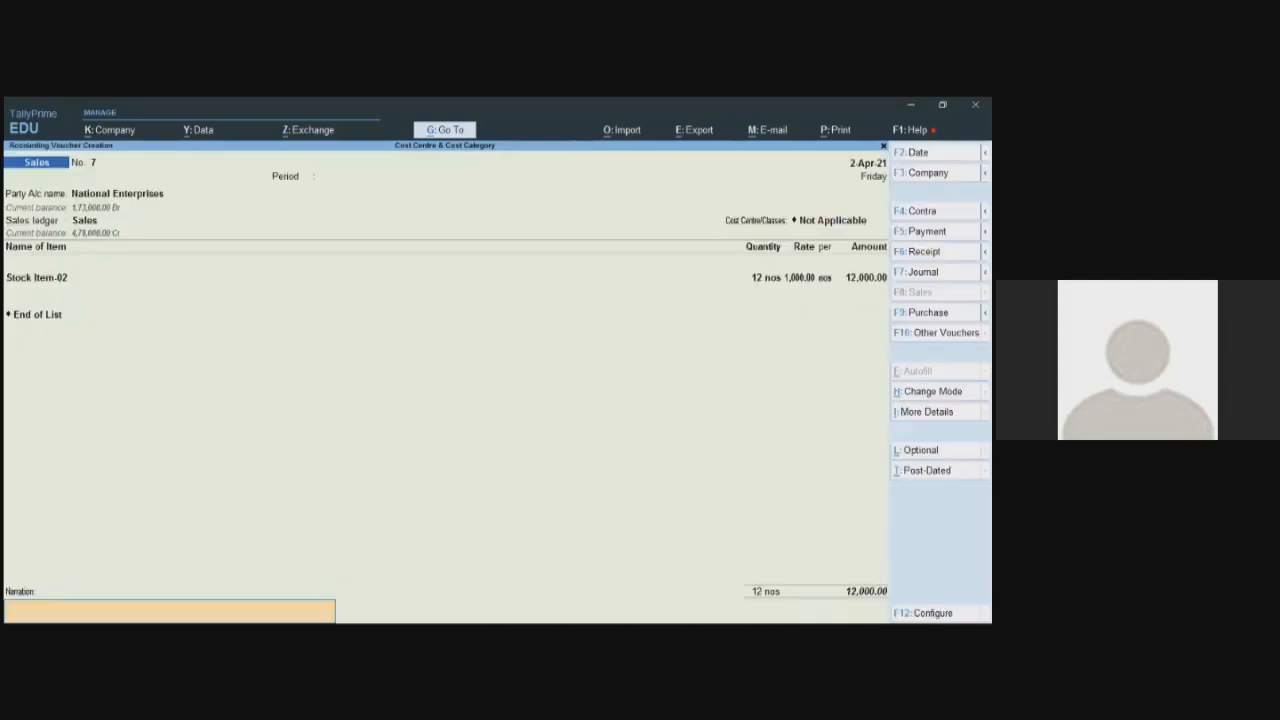
{"action": "key", "text": "Return"}
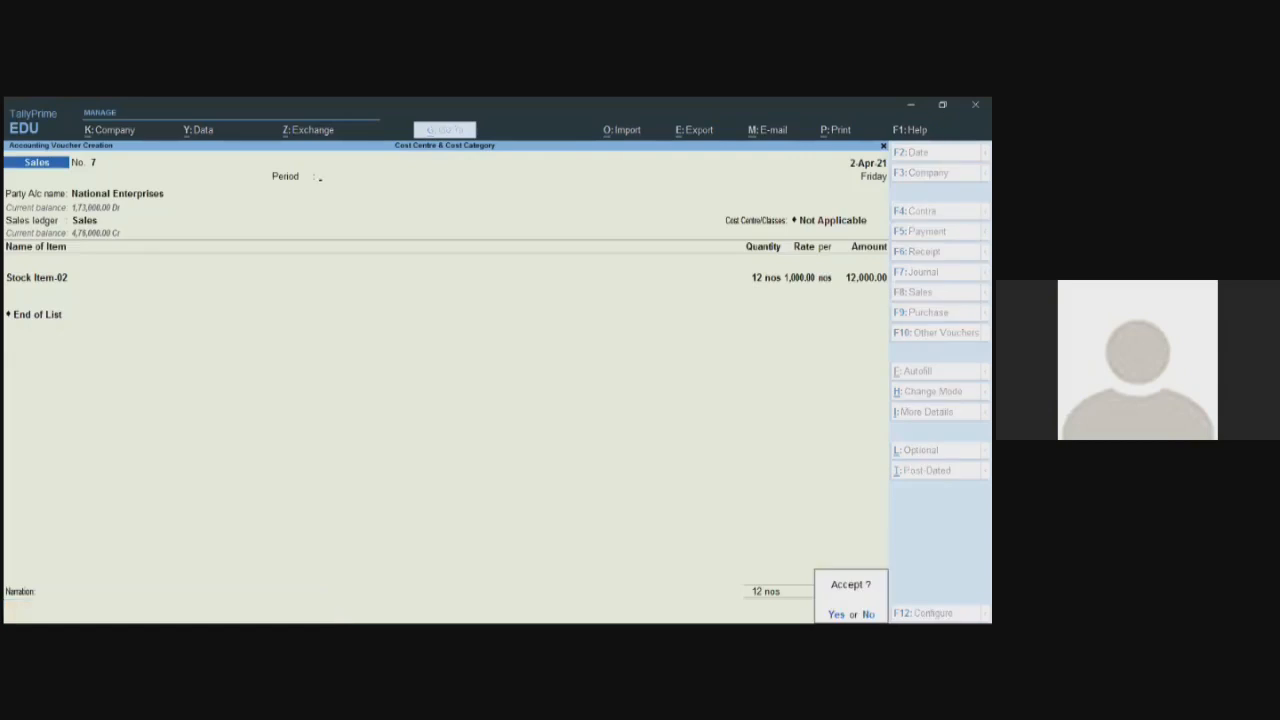
{"action": "key", "text": "Return"}
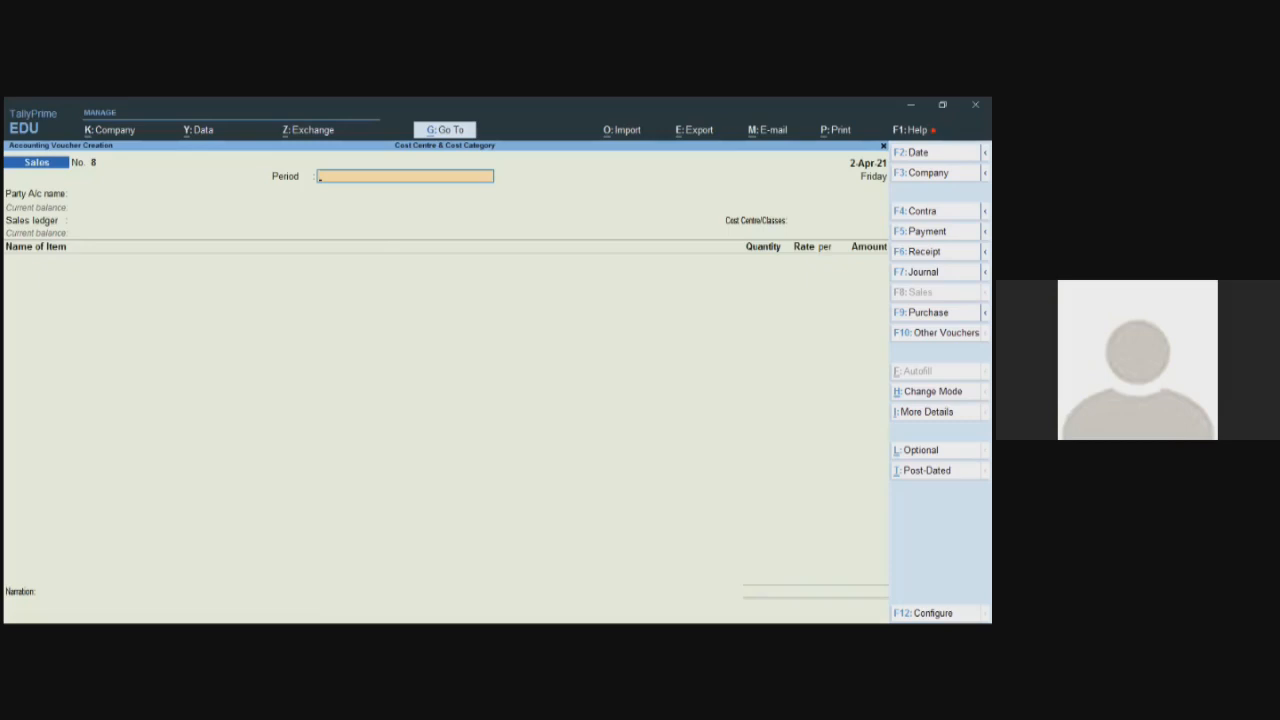
{"action": "key", "text": "Escape"}
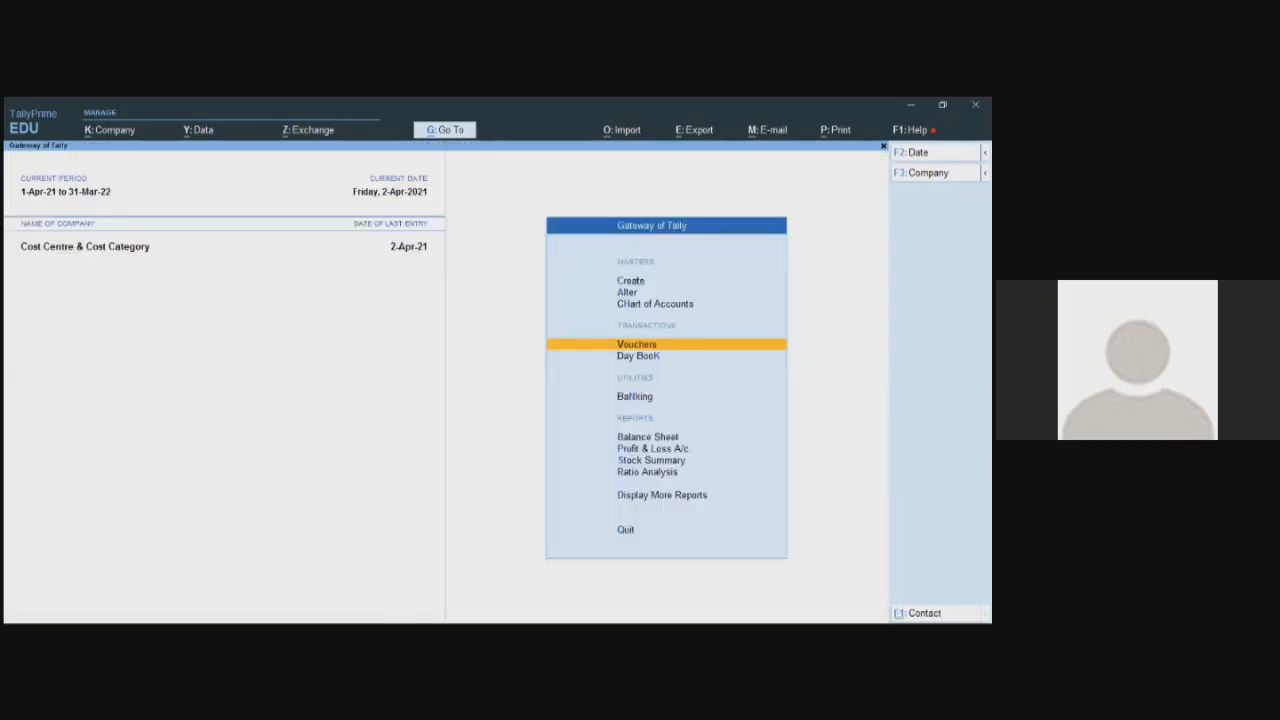
Display the Category Summary of cost centres from the statements of accounts
{"action": "left_click", "coordinate": [647, 471]}
{"action": "left_click", "coordinate": [662, 494]}
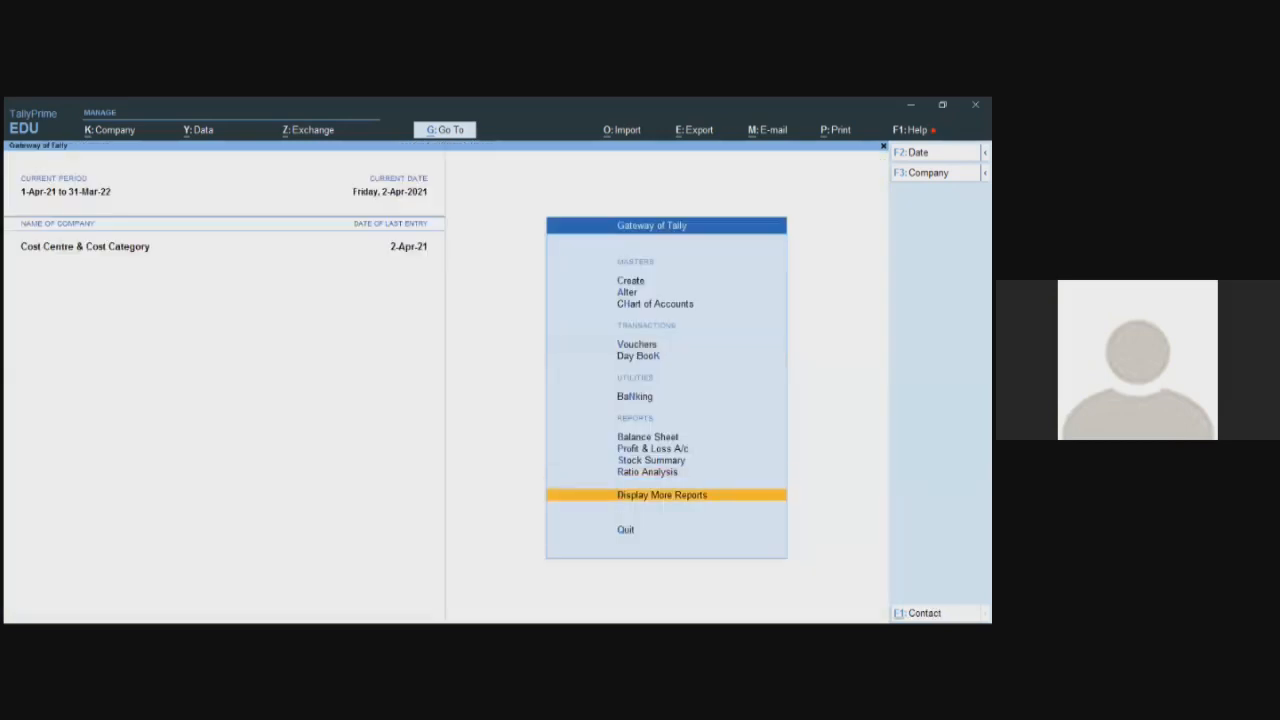
{"action": "key", "text": "Return"}
{"action": "key", "text": "Down"}
{"action": "key", "text": "Down"}
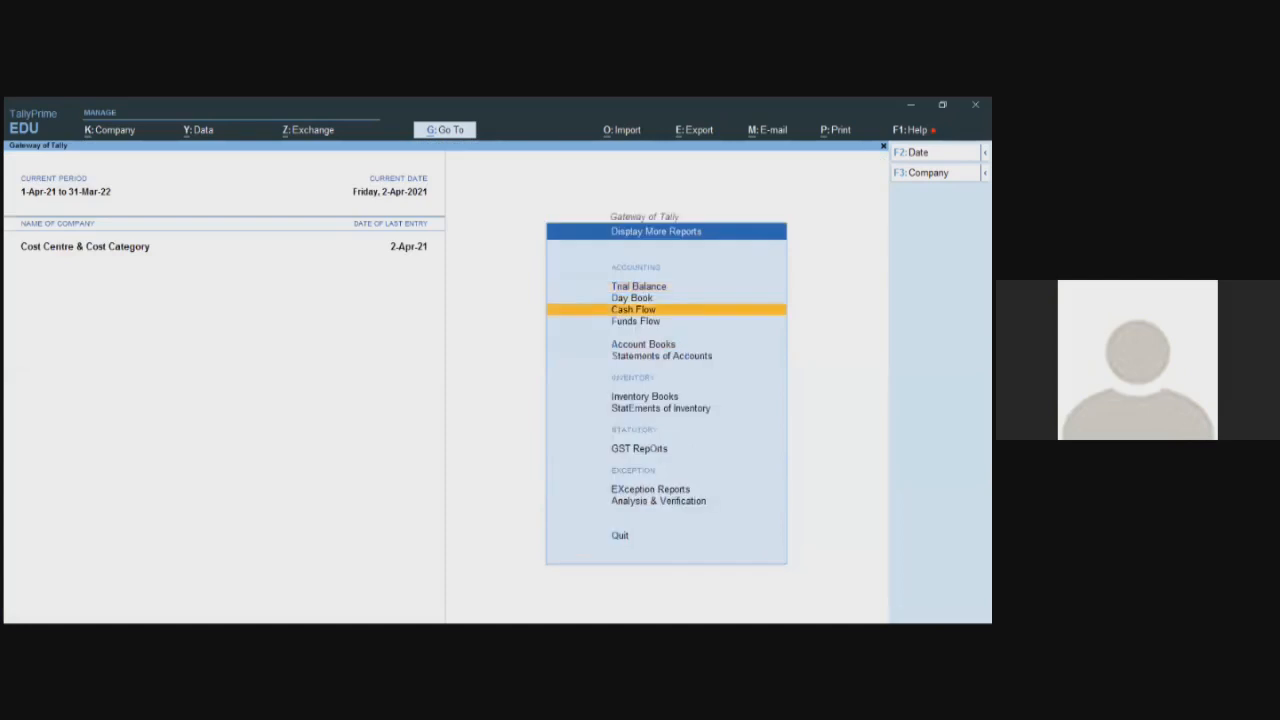
{"action": "key", "text": "Down"}
{"action": "key", "text": "Down"}
{"action": "key", "text": "Down"}
{"action": "key", "text": "Return"}
{"action": "left_click", "coordinate": [637, 390]}
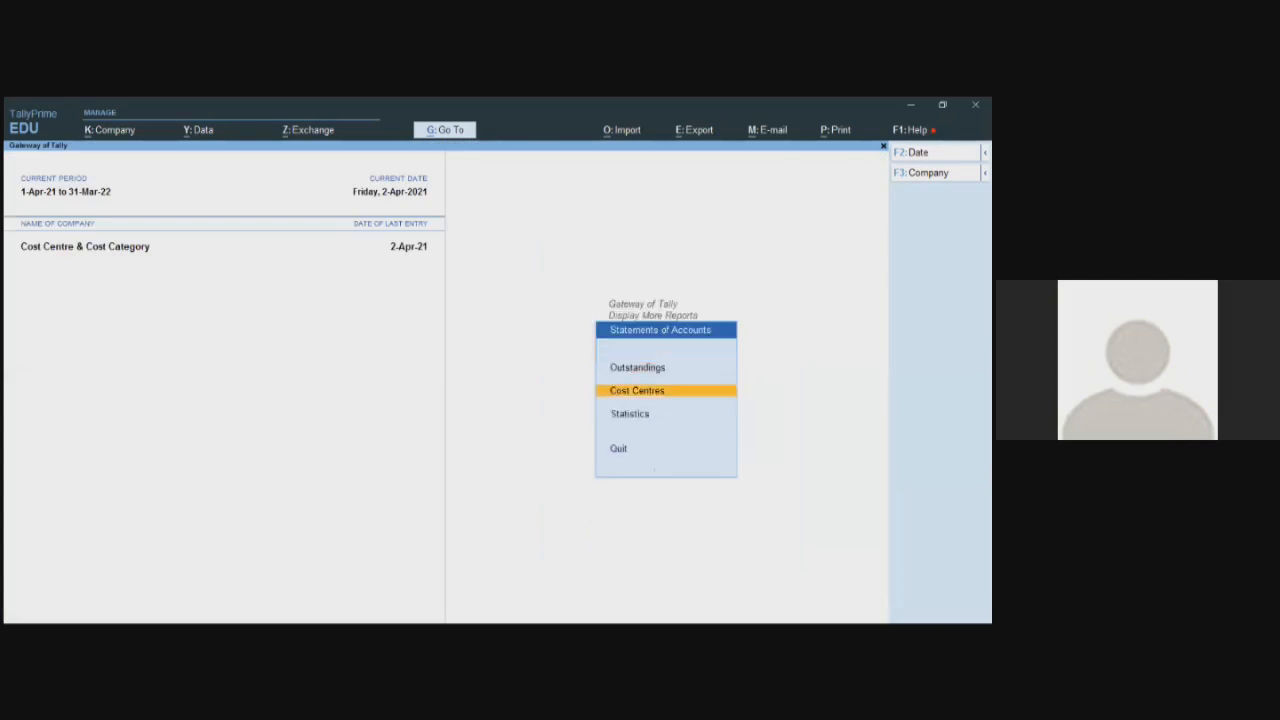
{"action": "key", "text": "Return"}
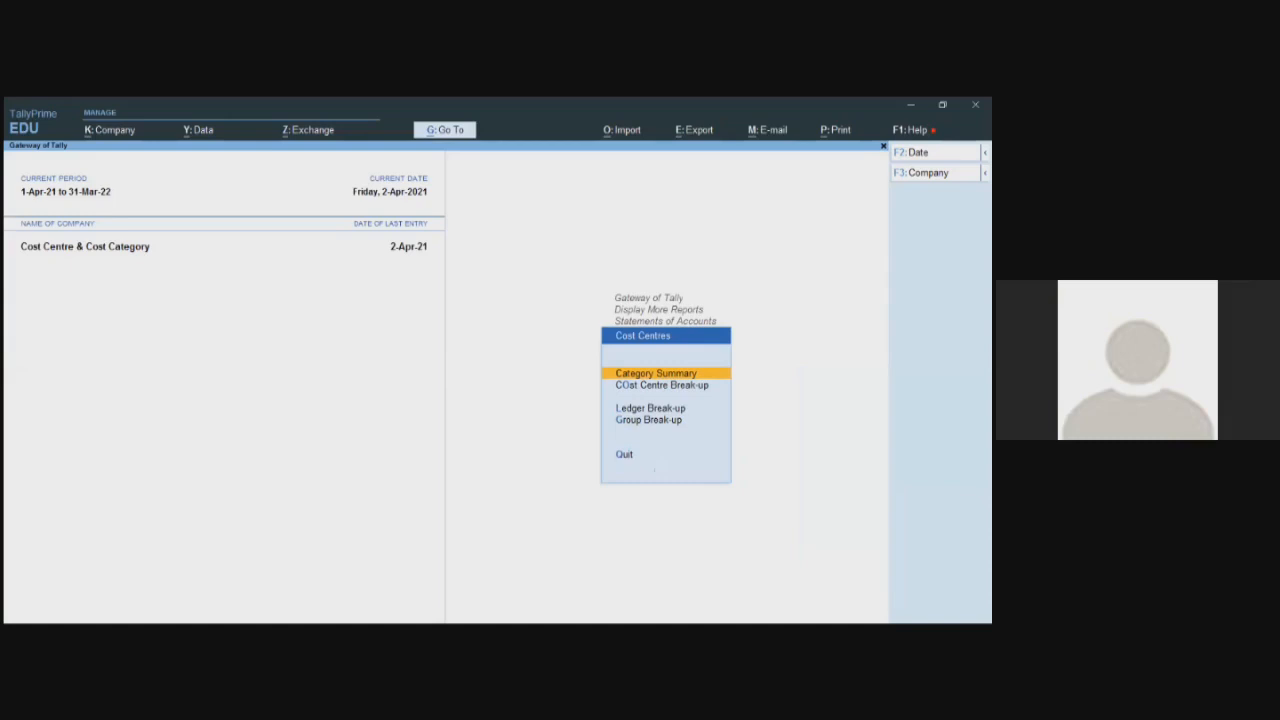
{"action": "key", "text": "Return"}
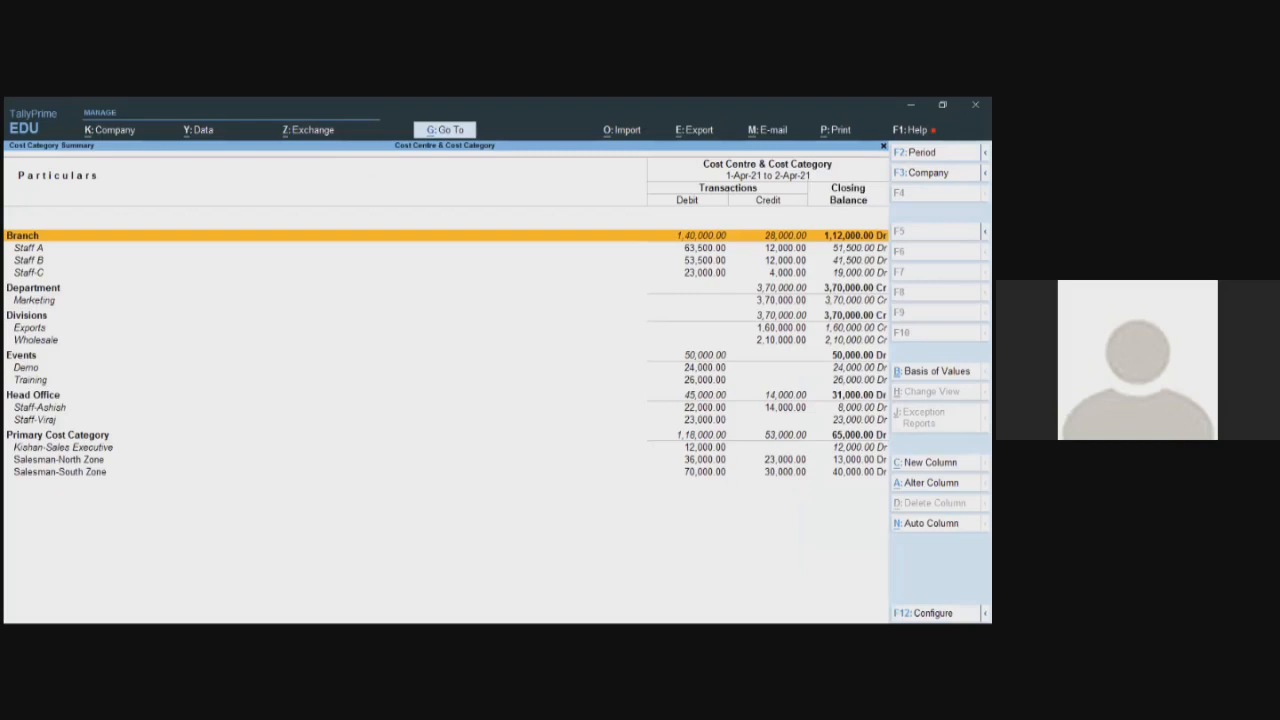
Examine the cost centre summary of the Head Office category and return to the category summary
{"action": "left_click", "coordinate": [33, 287]}
{"action": "left_click", "coordinate": [26, 367]}
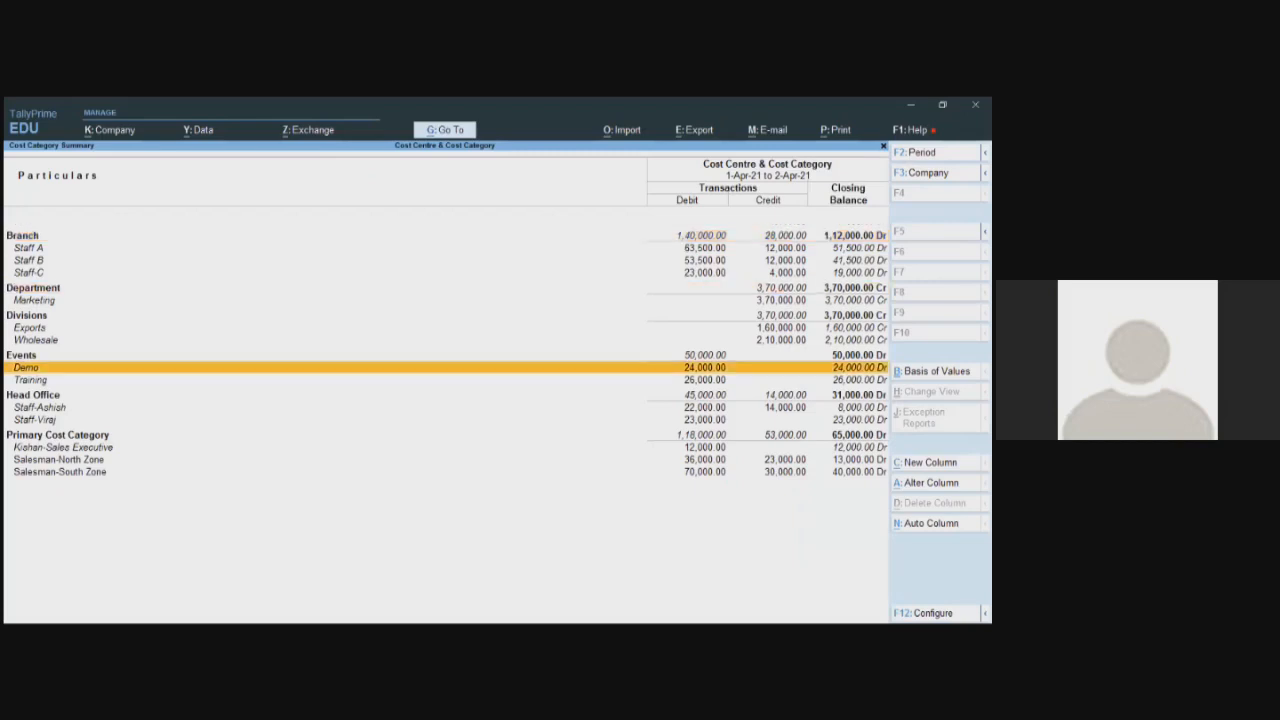
{"action": "left_click", "coordinate": [30, 379]}
{"action": "left_click", "coordinate": [33, 394]}
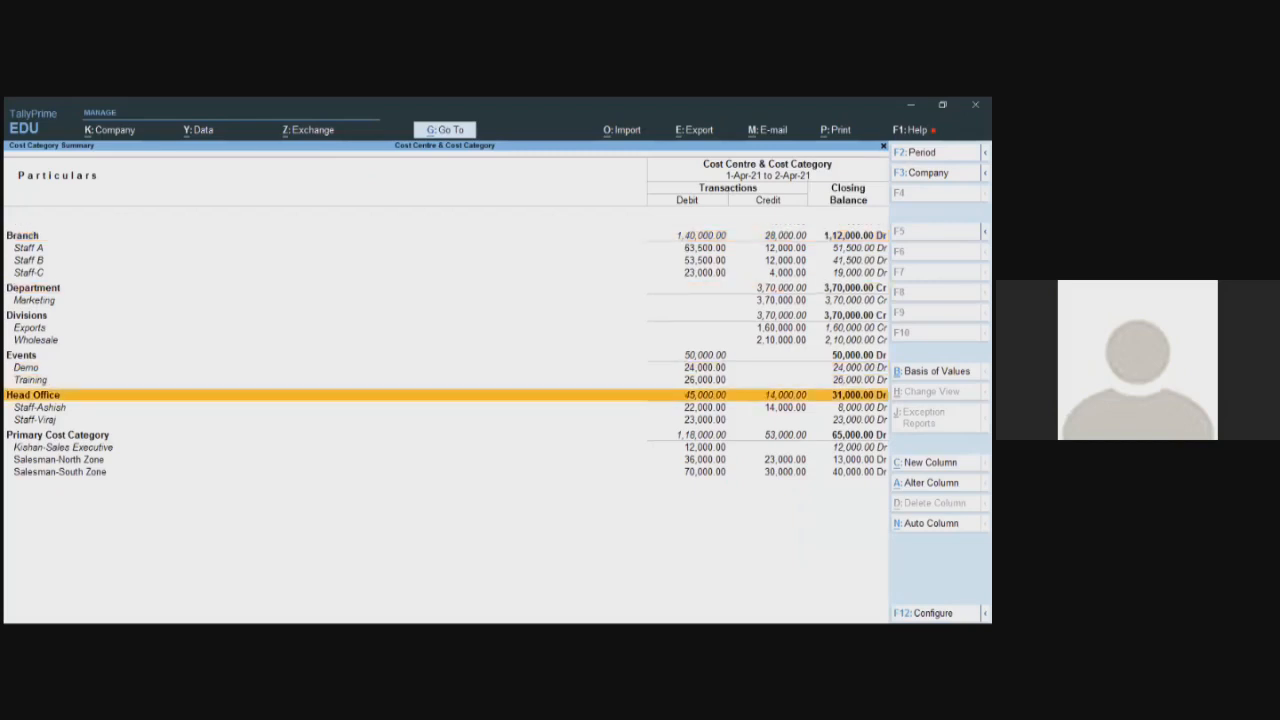
{"action": "left_click", "coordinate": [39, 407]}
{"action": "left_click", "coordinate": [33, 394]}
{"action": "key", "text": "Return"}
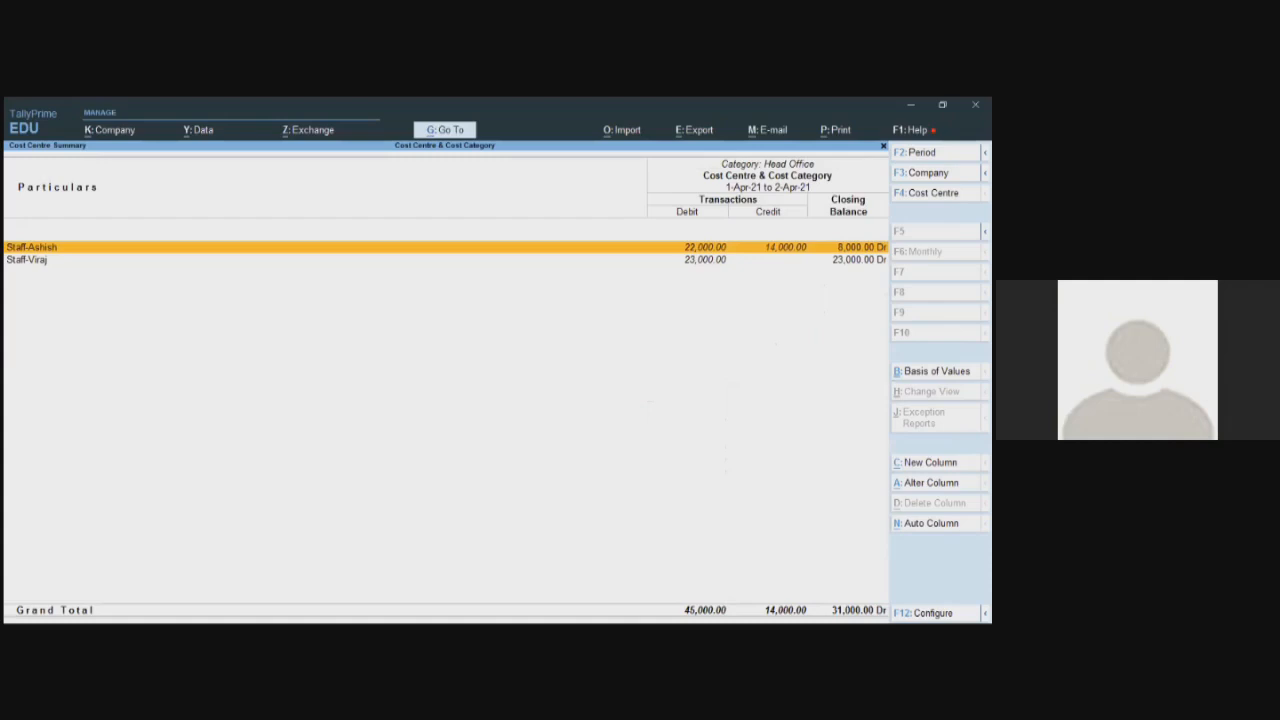
{"action": "key", "text": "Escape"}
Examine the monthly summary of the sales executive cost centre under Primary Cost Category, then leave the category summary
{"action": "key", "text": "Down"}
{"action": "key", "text": "Down"}
{"action": "key", "text": "Down"}
{"action": "key", "text": "Down"}
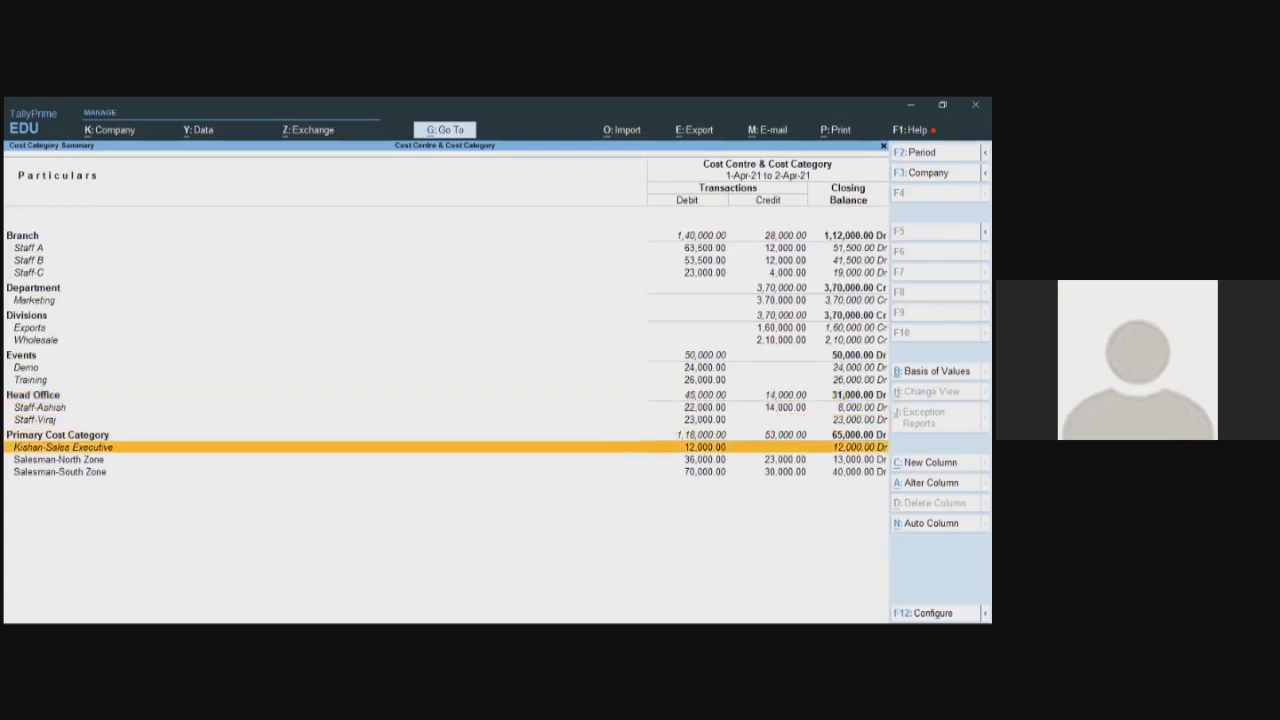
{"action": "key", "text": "Return"}
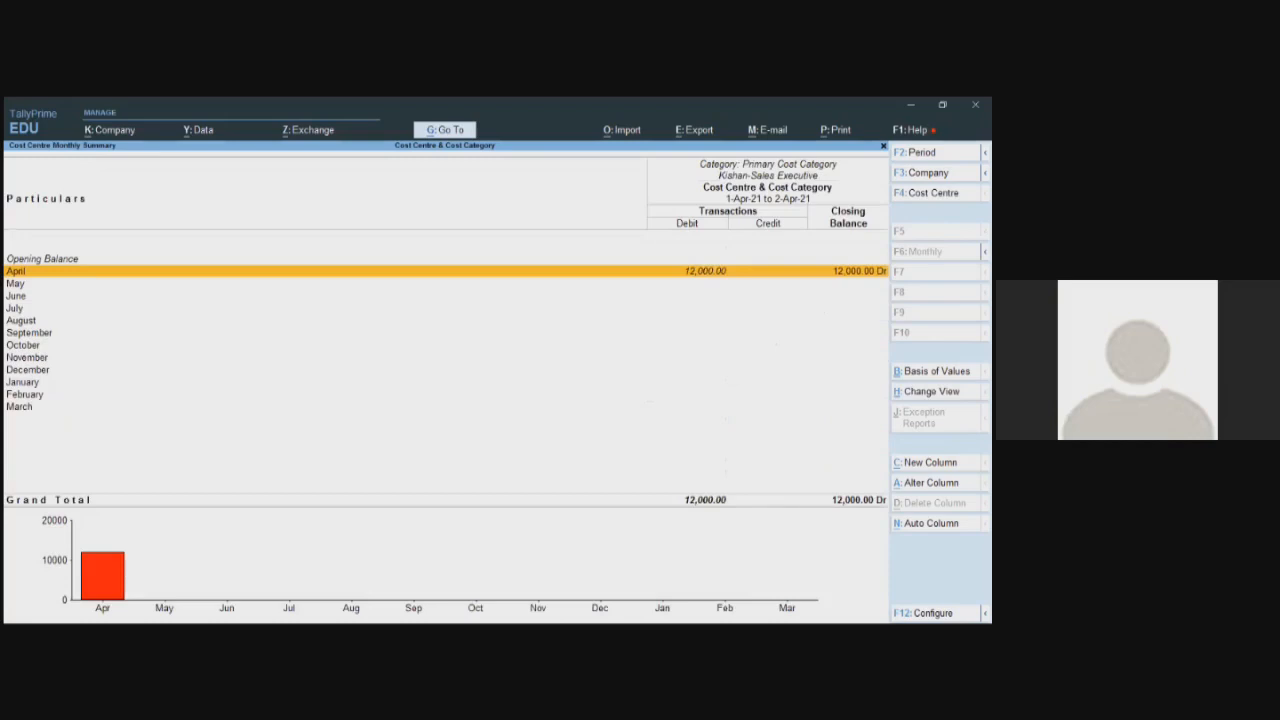
{"action": "key", "text": "Escape"}
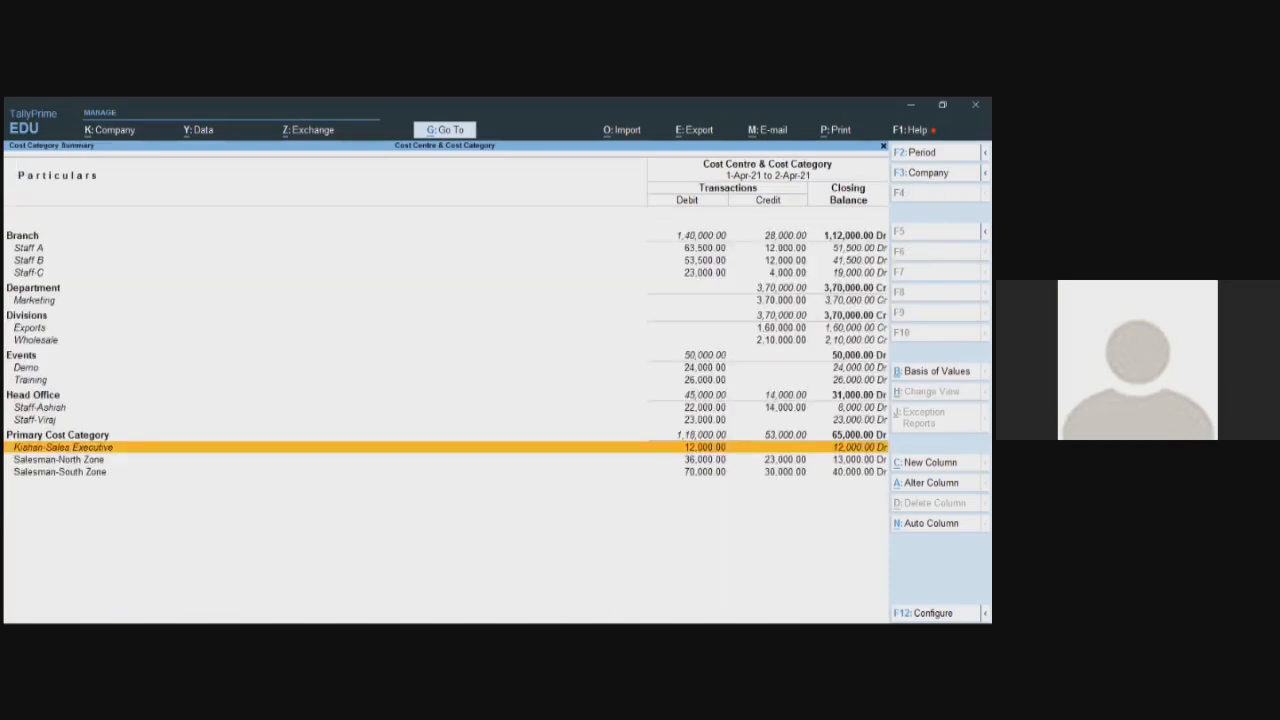
{"action": "key", "text": "Escape"}
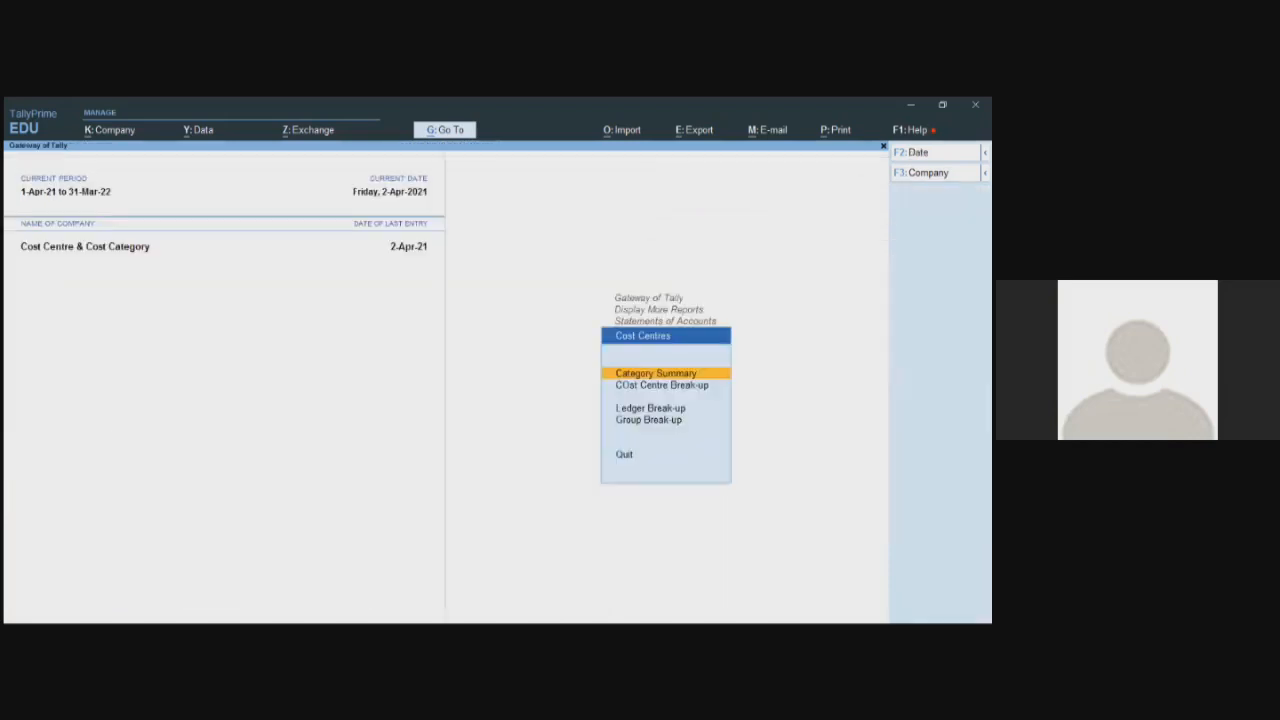
Display the Cost Centre Break-up of the second Head Office staff cost centre in detailed view
{"action": "key", "text": "Down"}
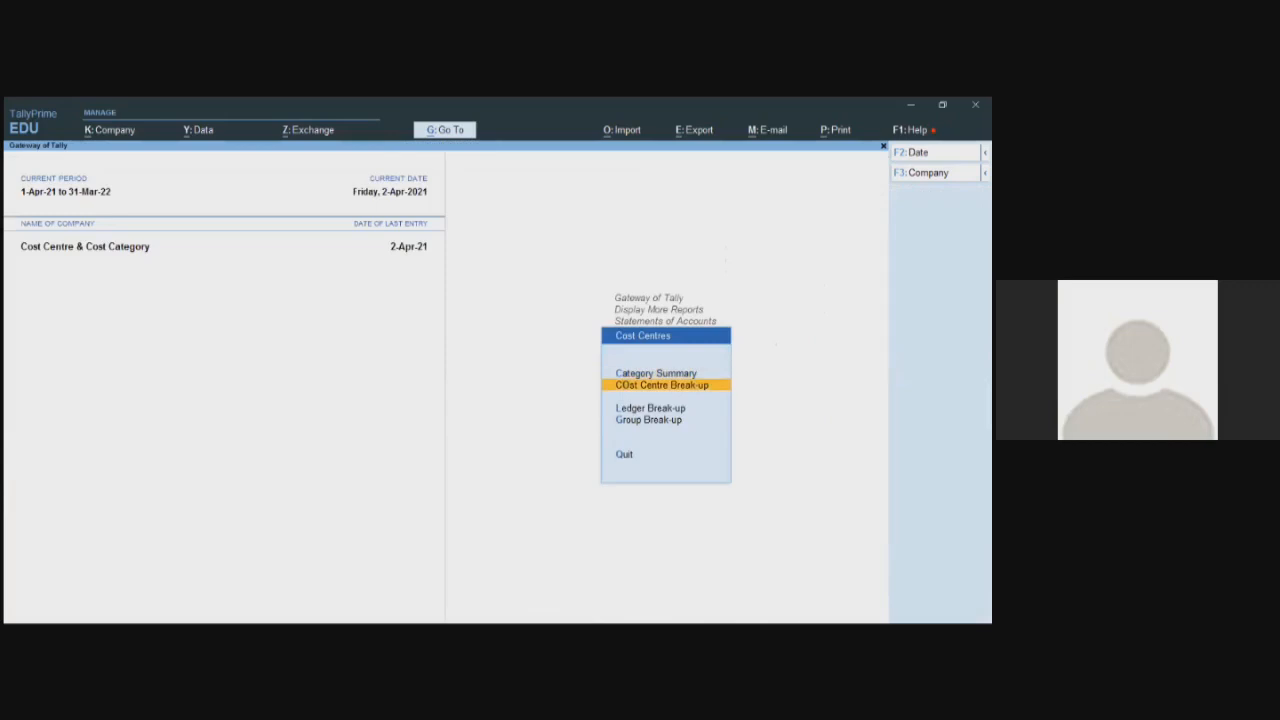
{"action": "key", "text": "Return"}
{"action": "key", "text": "Down"}
{"action": "key", "text": "Down"}
{"action": "key", "text": "Down"}
{"action": "key", "text": "Down"}
{"action": "key", "text": "Down"}
{"action": "key", "text": "Down"}
{"action": "key", "text": "Down"}
{"action": "key", "text": "Down"}
{"action": "key", "text": "Down"}
{"action": "key", "text": "Down"}
{"action": "key", "text": "Down"}
{"action": "key", "text": "Down"}
{"action": "key", "text": "Down"}
{"action": "key", "text": "Down"}
{"action": "key", "text": "Down"}
{"action": "key", "text": "Down"}
{"action": "key", "text": "Down"}
{"action": "key", "text": "Down"}
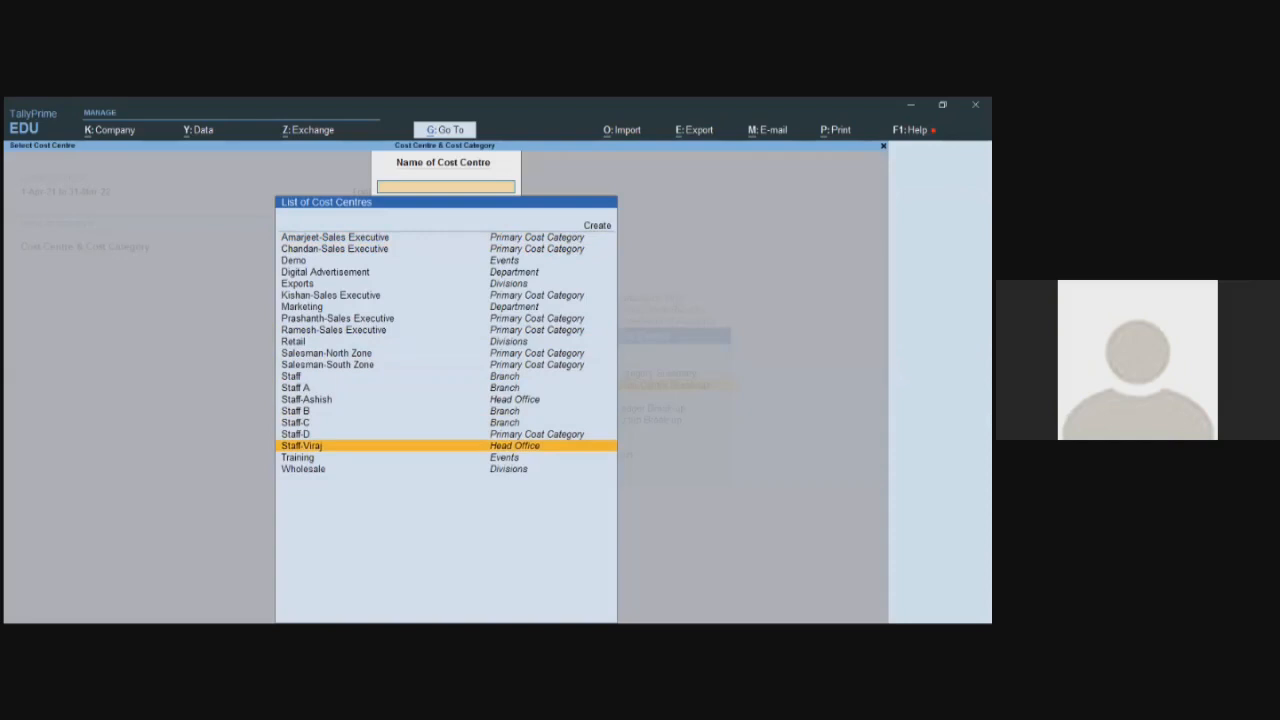
{"action": "key", "text": "Return"}
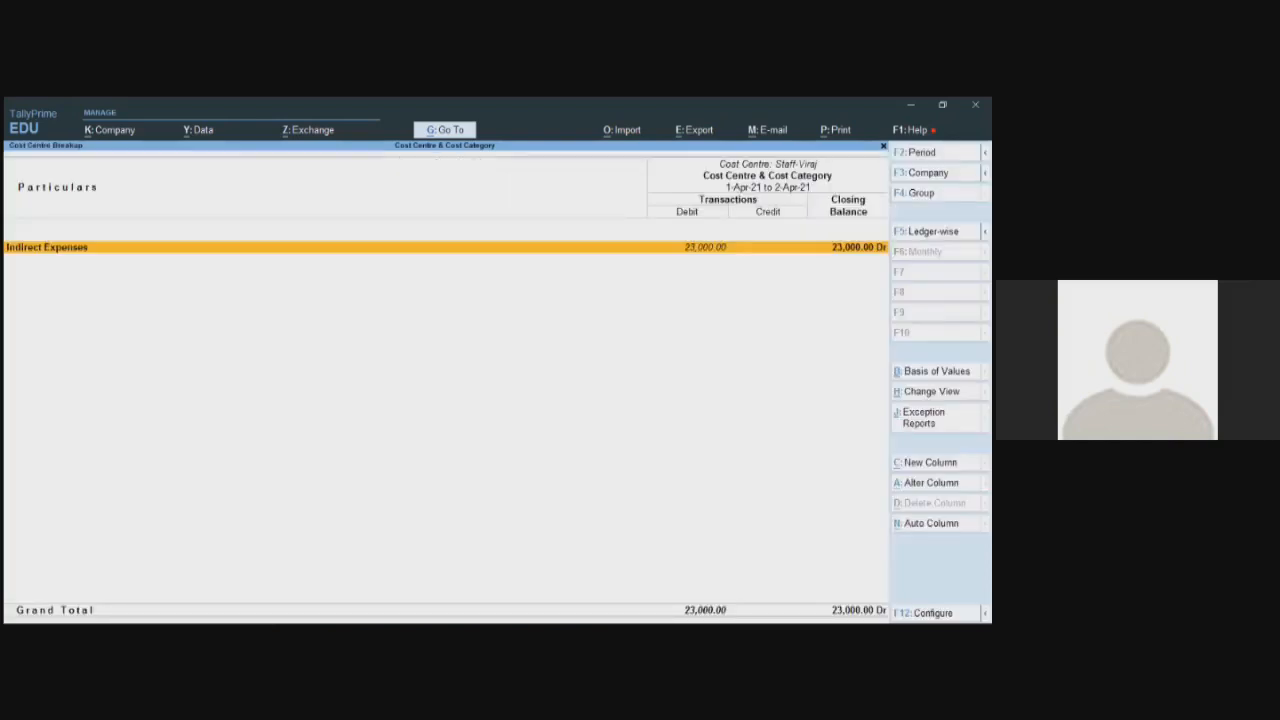
{"action": "key", "text": "alt"}
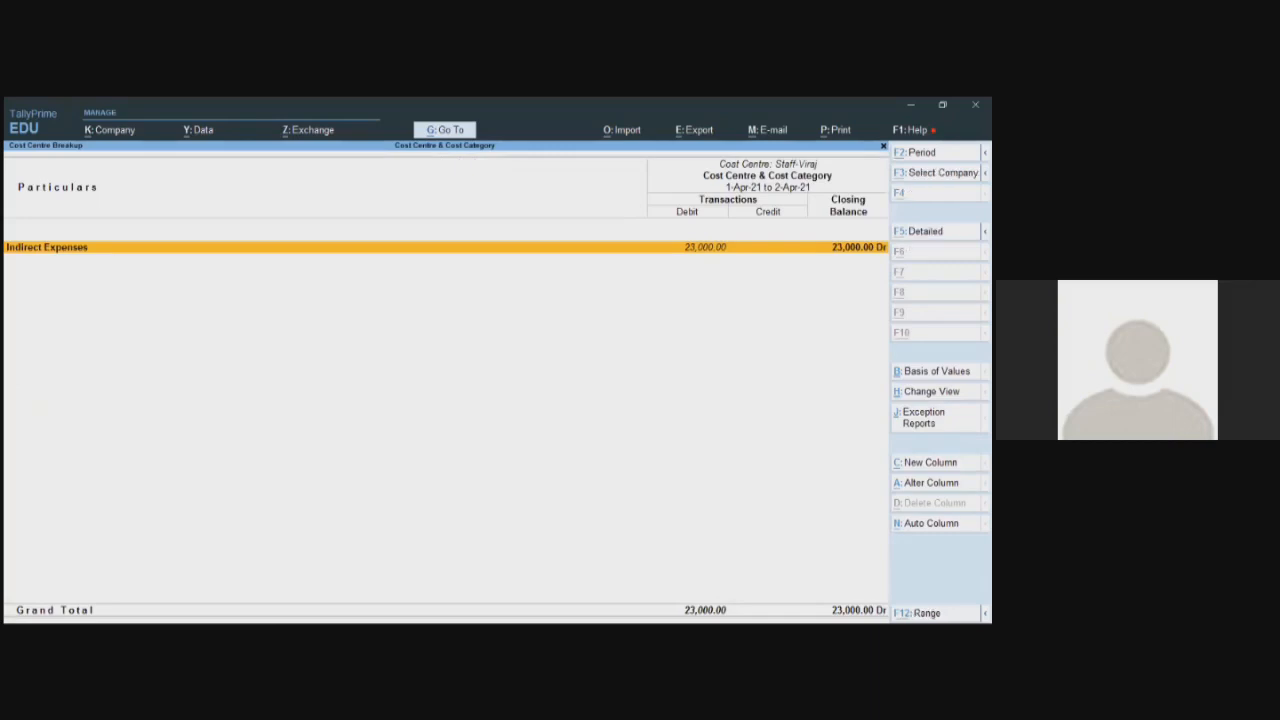
{"action": "key", "text": "F5"}
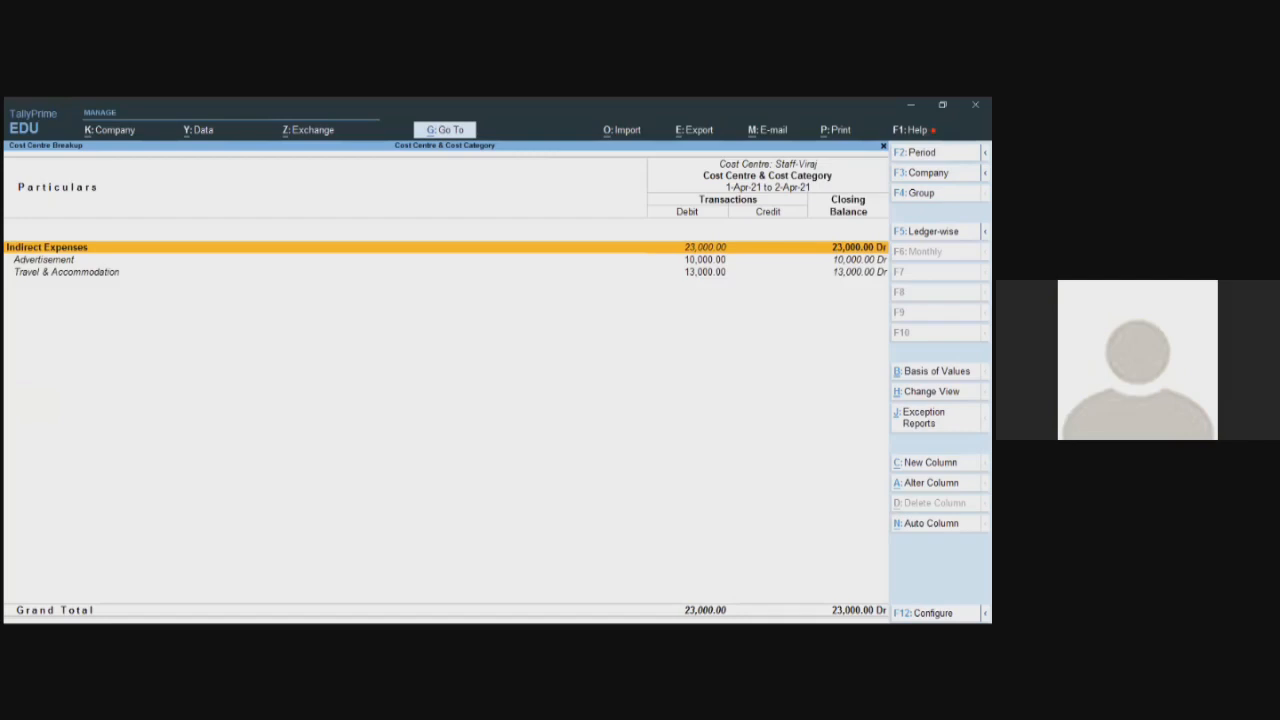
Add a break-up column for the other Head Office staff cost centre, 1-Apr-21 to 1-May-21, compare both columns, and leave the report
{"action": "key", "text": "alt+c"}
{"action": "key", "text": "Return"}
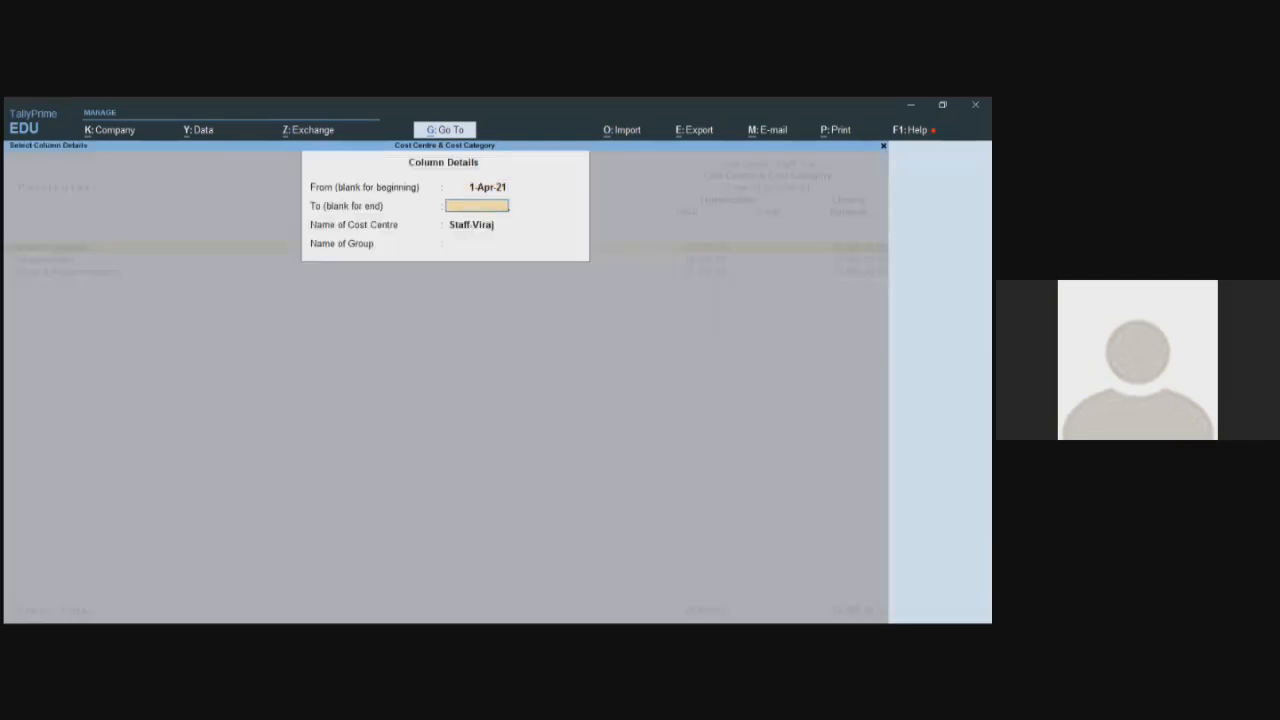
{"action": "type", "text": "1-5"}
{"action": "key", "text": "Return"}
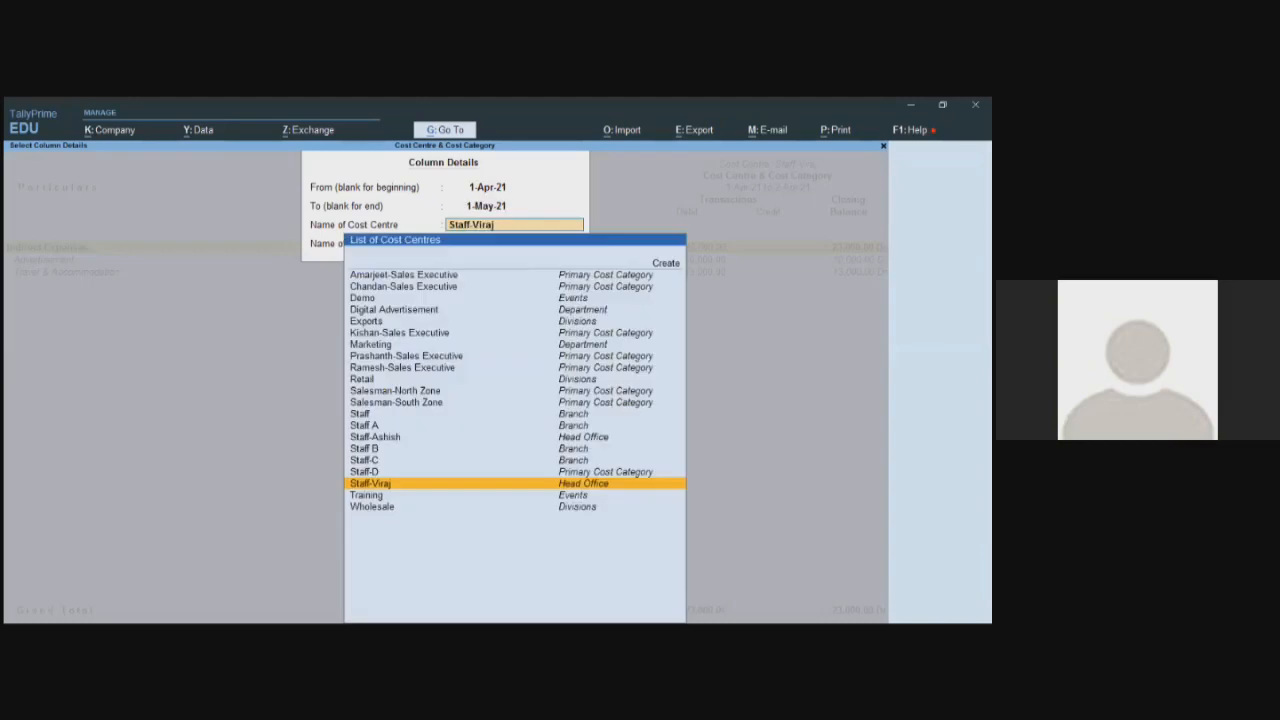
{"action": "key", "text": "Up"}
{"action": "key", "text": "Up"}
{"action": "key", "text": "Up"}
{"action": "key", "text": "Up"}
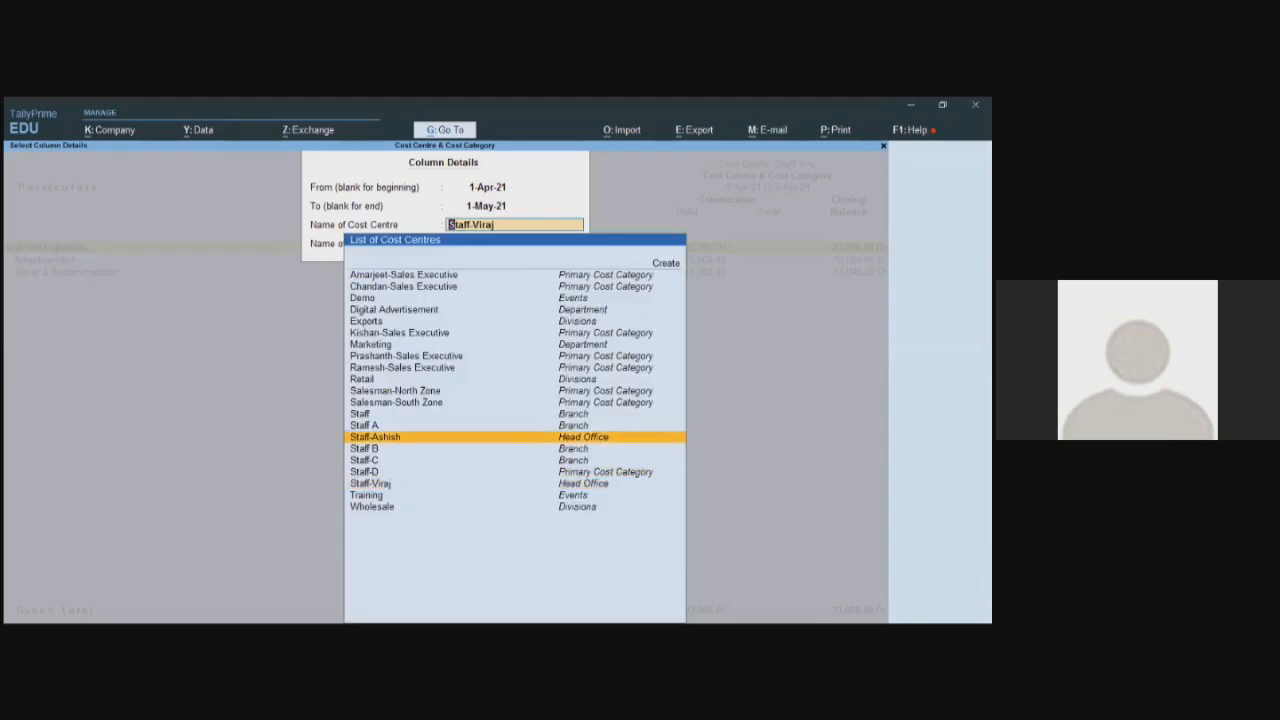
{"action": "key", "text": "Return"}
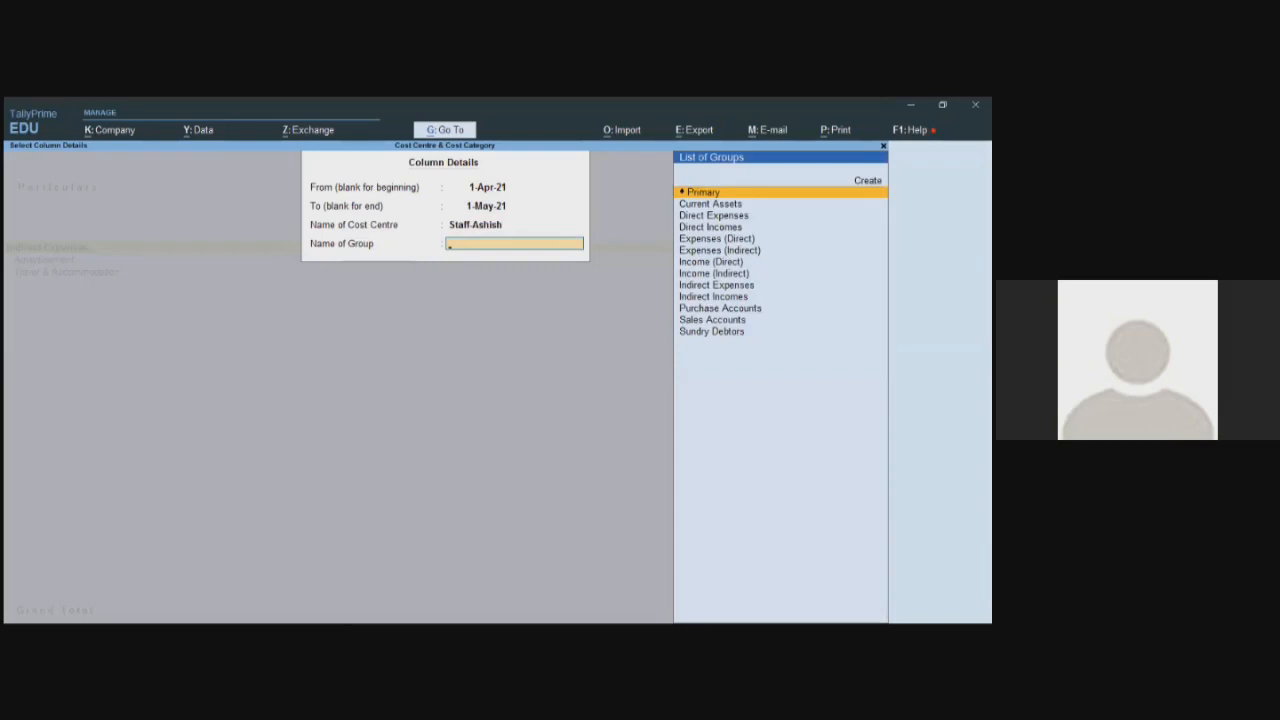
{"action": "key", "text": "Return"}
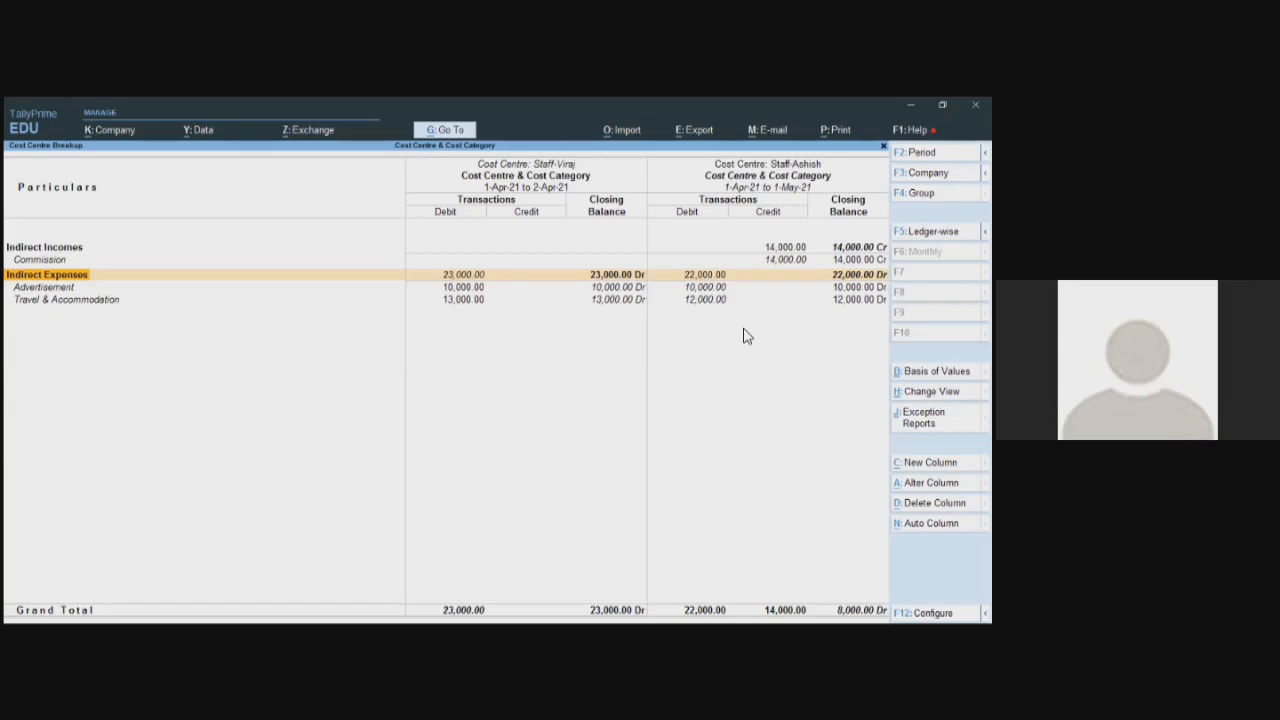
{"action": "key", "text": "Escape"}
{"action": "key", "text": "Escape"}
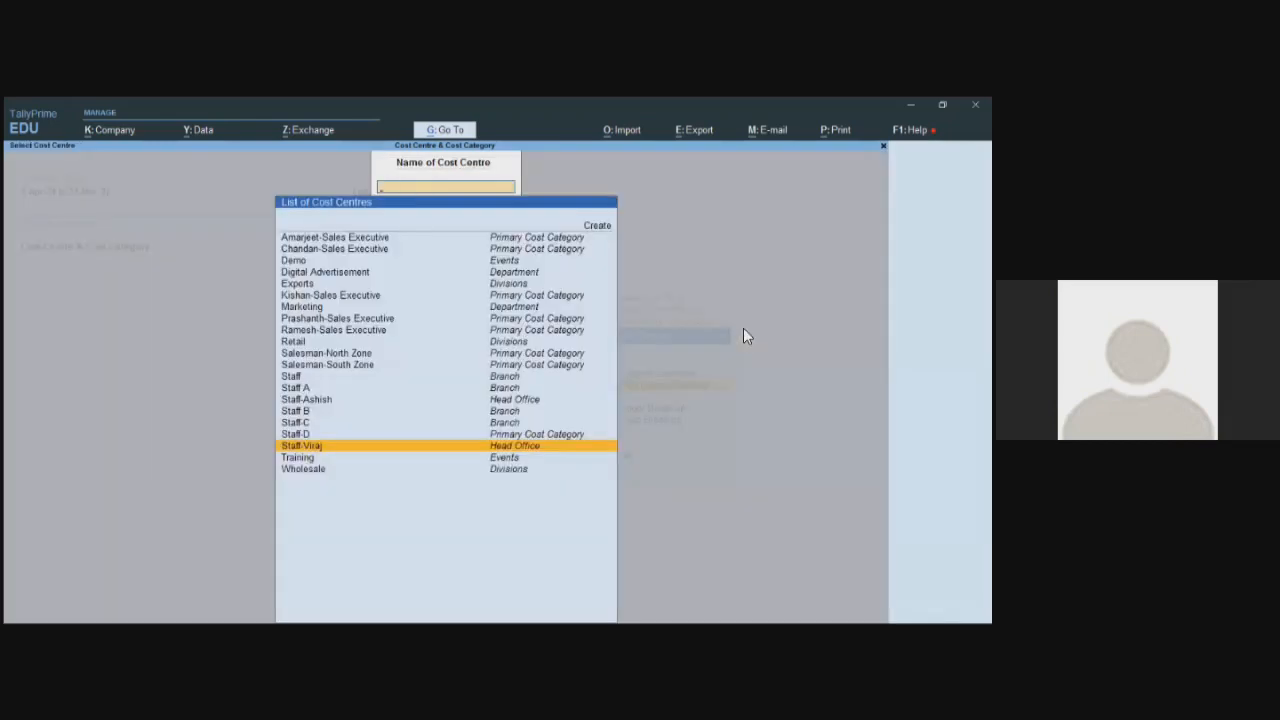
{"action": "key", "text": "Escape"}
Display the cost centre Ledger Break-up of the Travel & Accommodation ledger
{"action": "key", "text": "Down"}
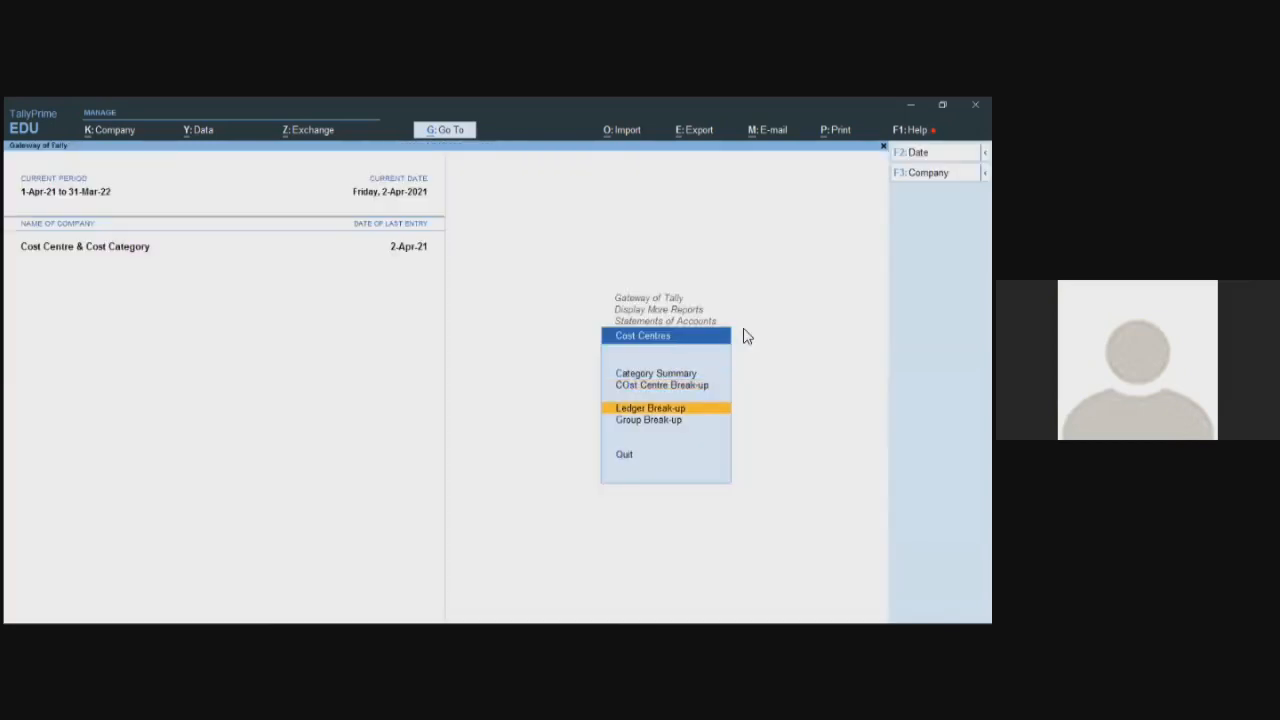
{"action": "key", "text": "Return"}
{"action": "key", "text": "Down"}
{"action": "key", "text": "Down"}
{"action": "key", "text": "Down"}
{"action": "key", "text": "Down"}
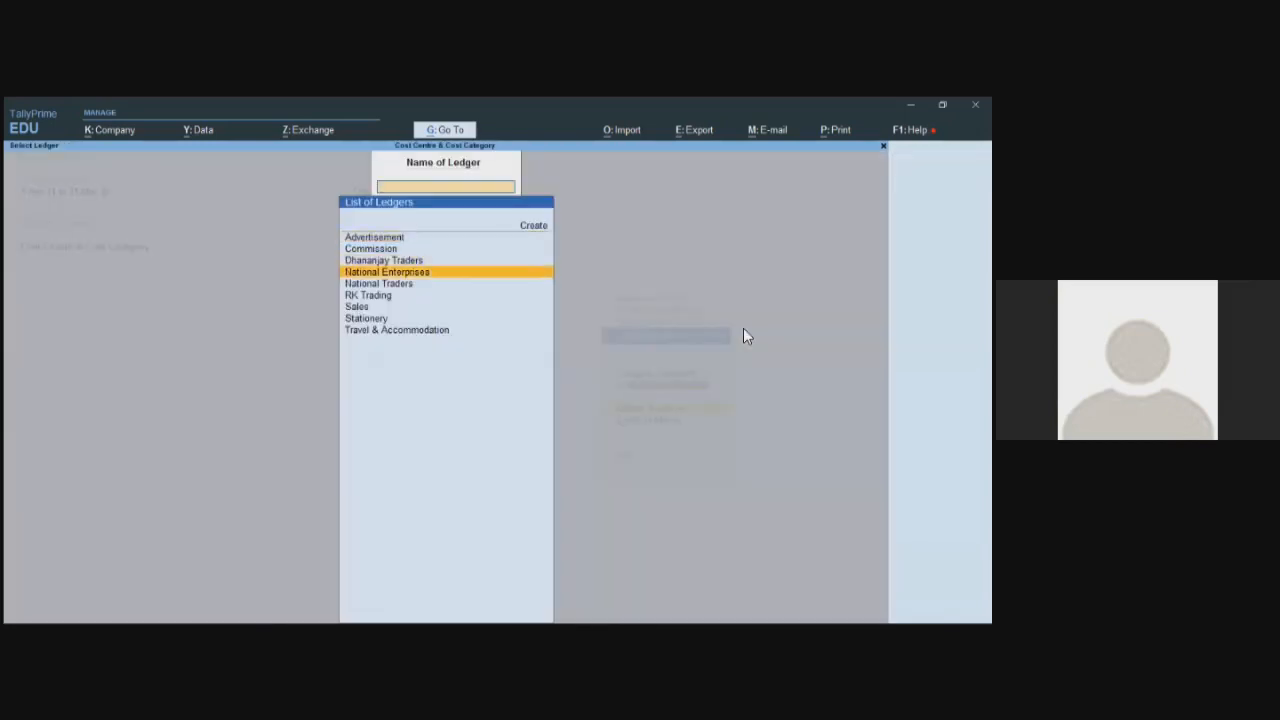
{"action": "key", "text": "Down"}
{"action": "key", "text": "Down"}
{"action": "key", "text": "Down"}
{"action": "key", "text": "Down"}
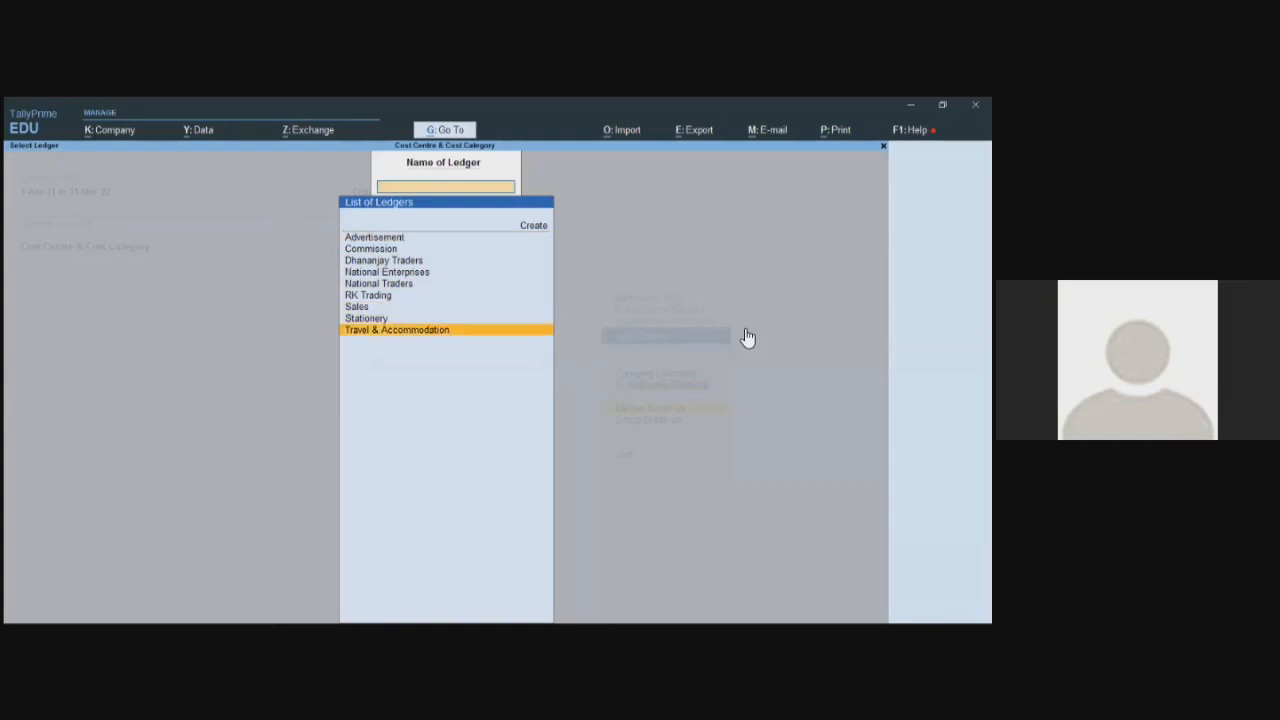
{"action": "key", "text": "Return"}
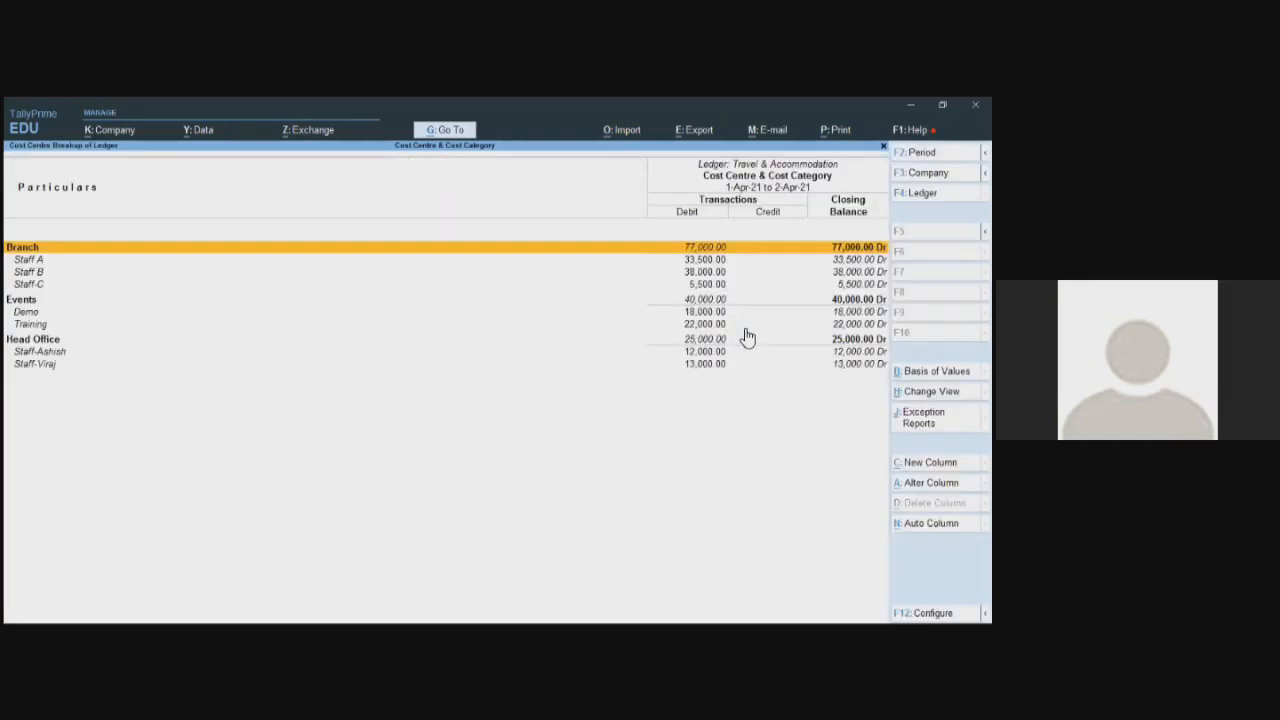
Examine the Branch category summary and the monthly summary of Staff A, then return to the ledger break-up
{"action": "key", "text": "Return"}
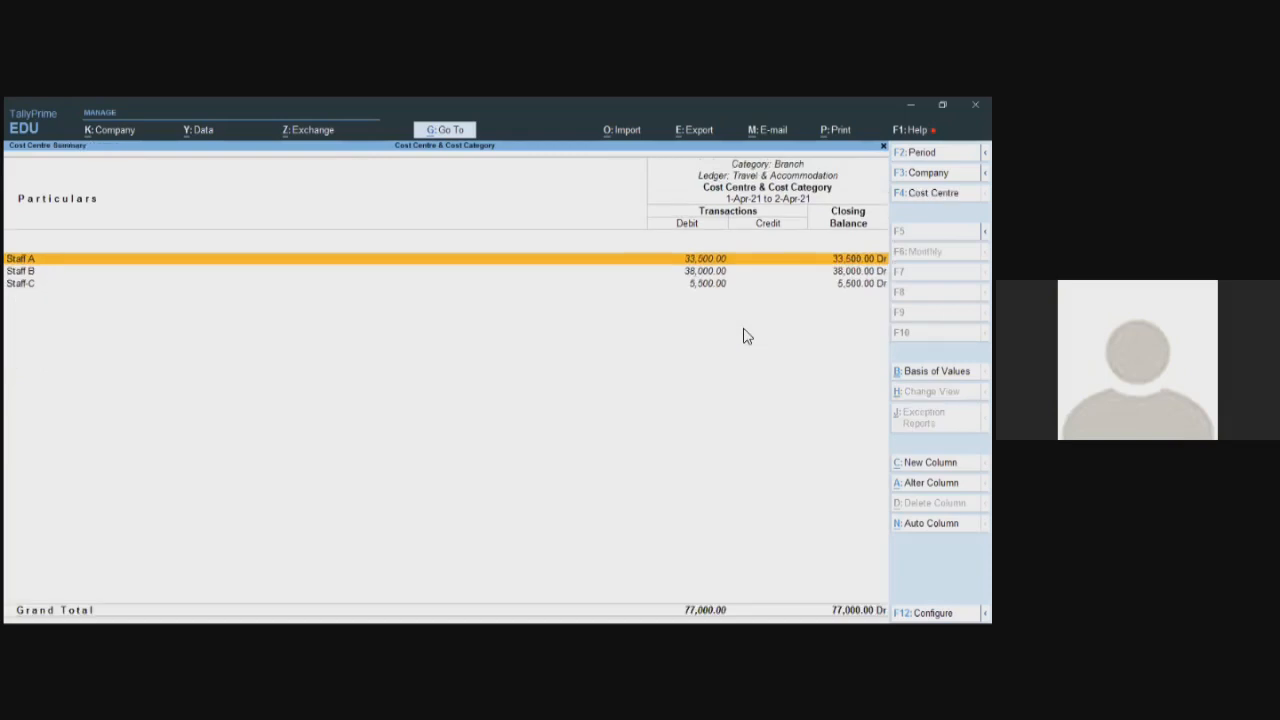
{"action": "key", "text": "Return"}
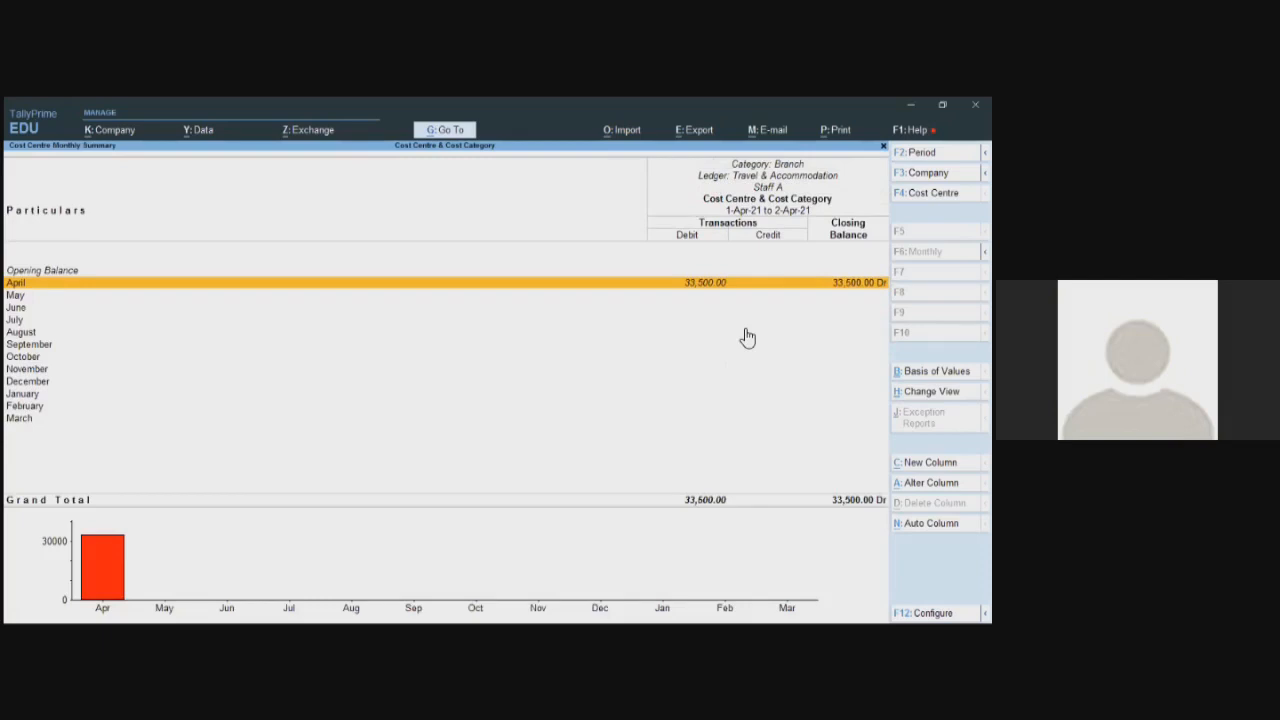
{"action": "key", "text": "Escape"}
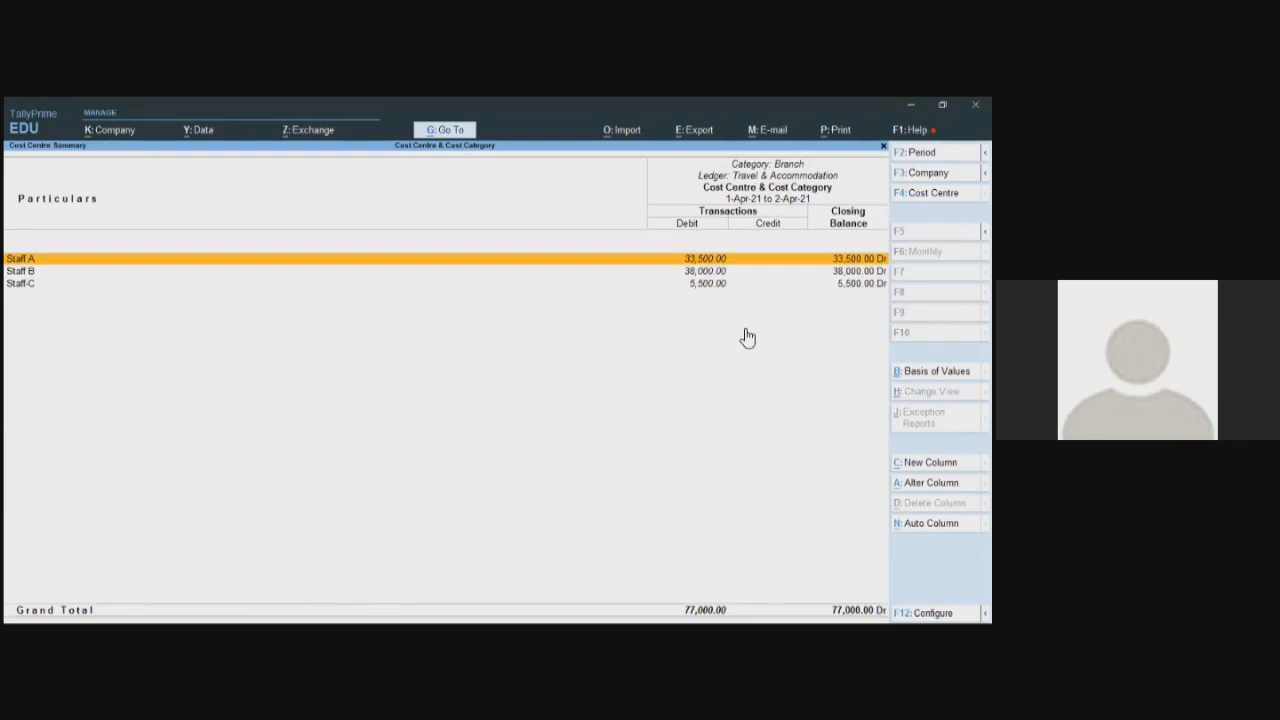
{"action": "key", "text": "Escape"}
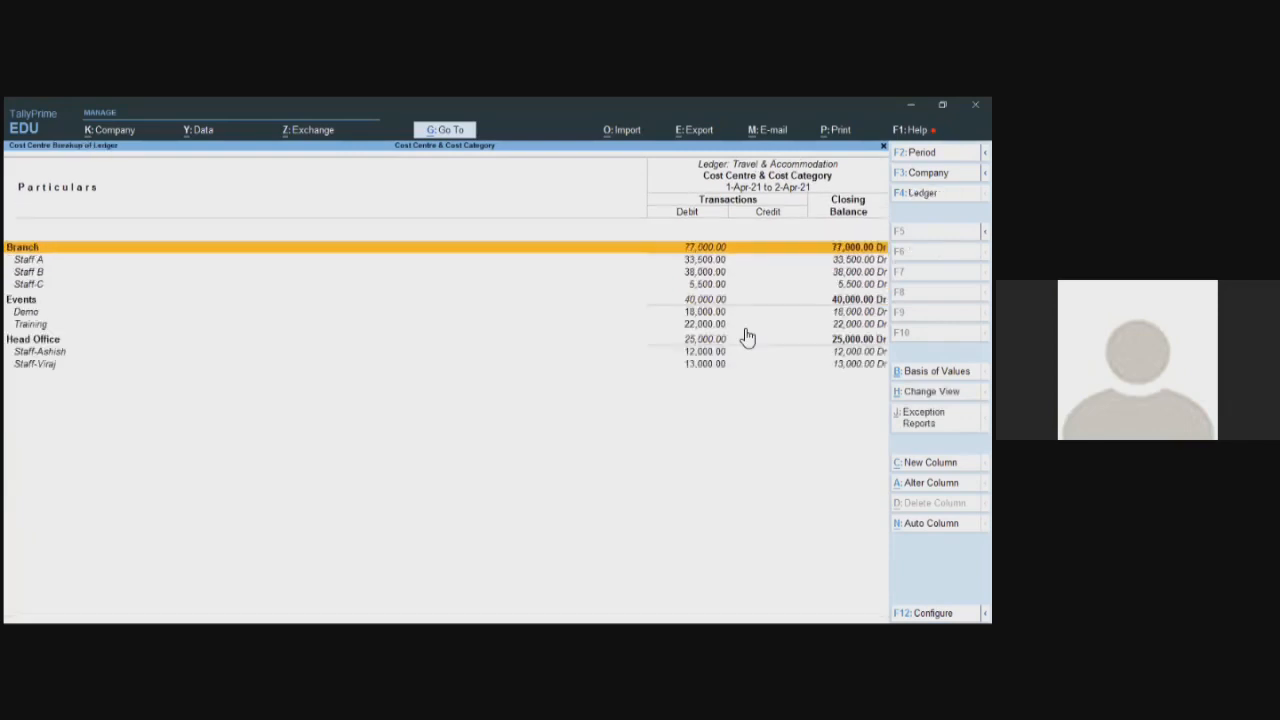
Examine the Events category summary and the monthly summary of the Demo cost centre, then leave the ledger break-up
{"action": "key", "text": "Down"}
{"action": "key", "text": "Down"}
{"action": "key", "text": "Down"}
{"action": "key", "text": "Down"}
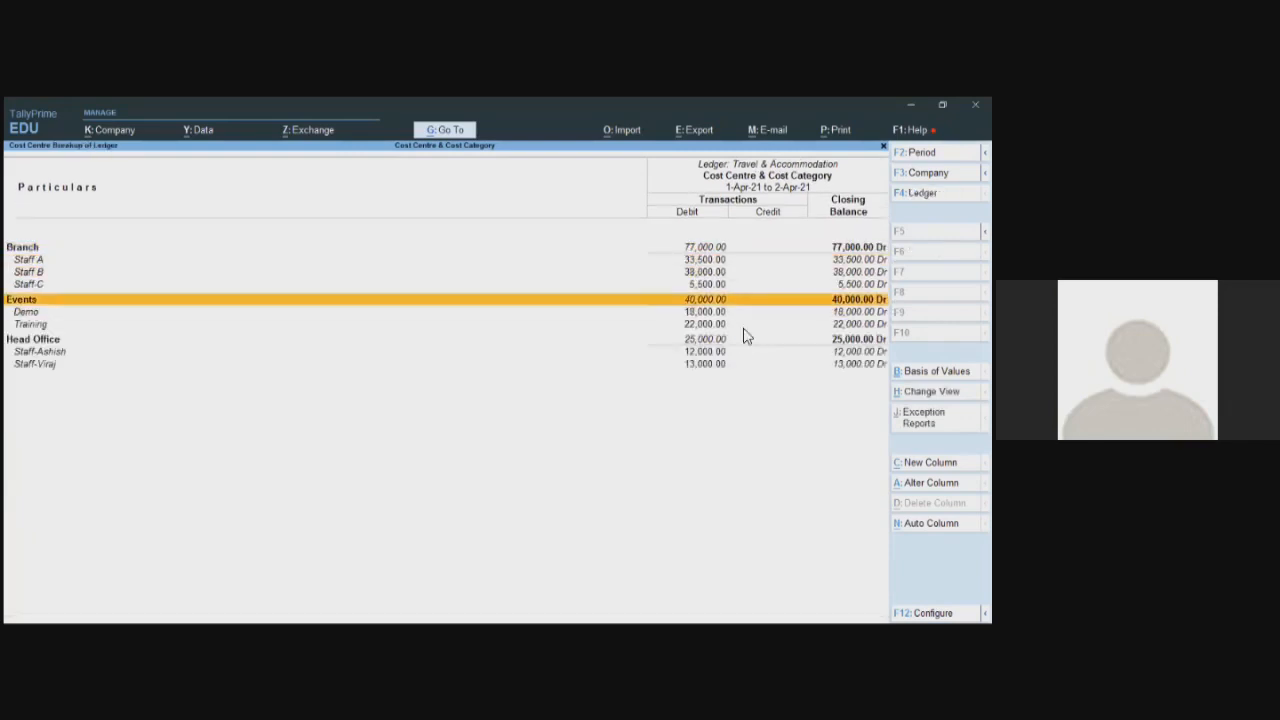
{"action": "key", "text": "Return"}
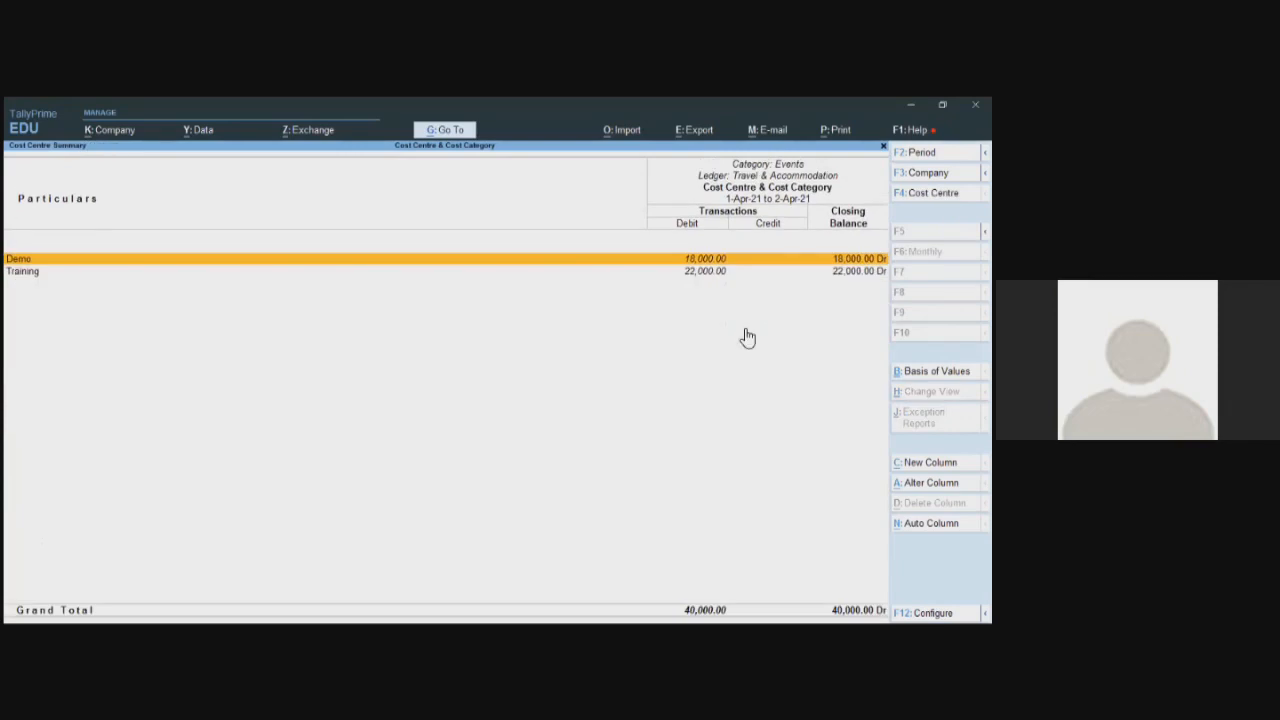
{"action": "key", "text": "Return"}
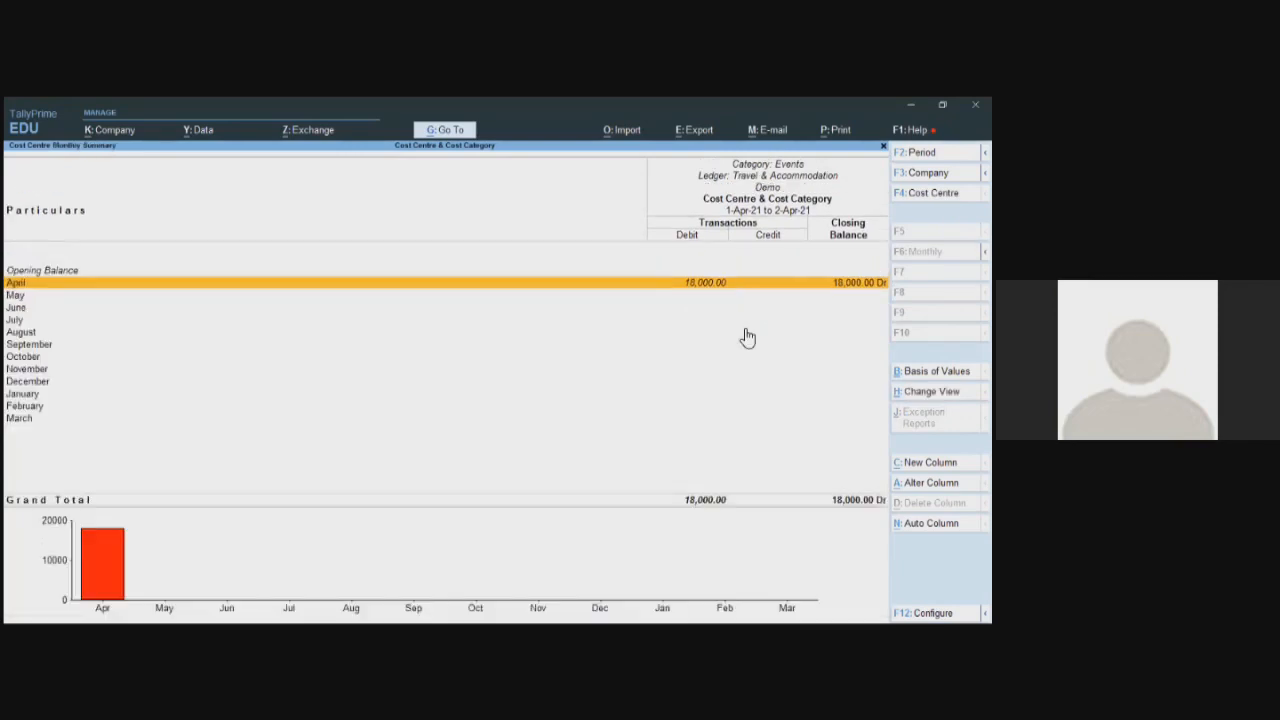
{"action": "key", "text": "Escape"}
{"action": "key", "text": "Escape"}
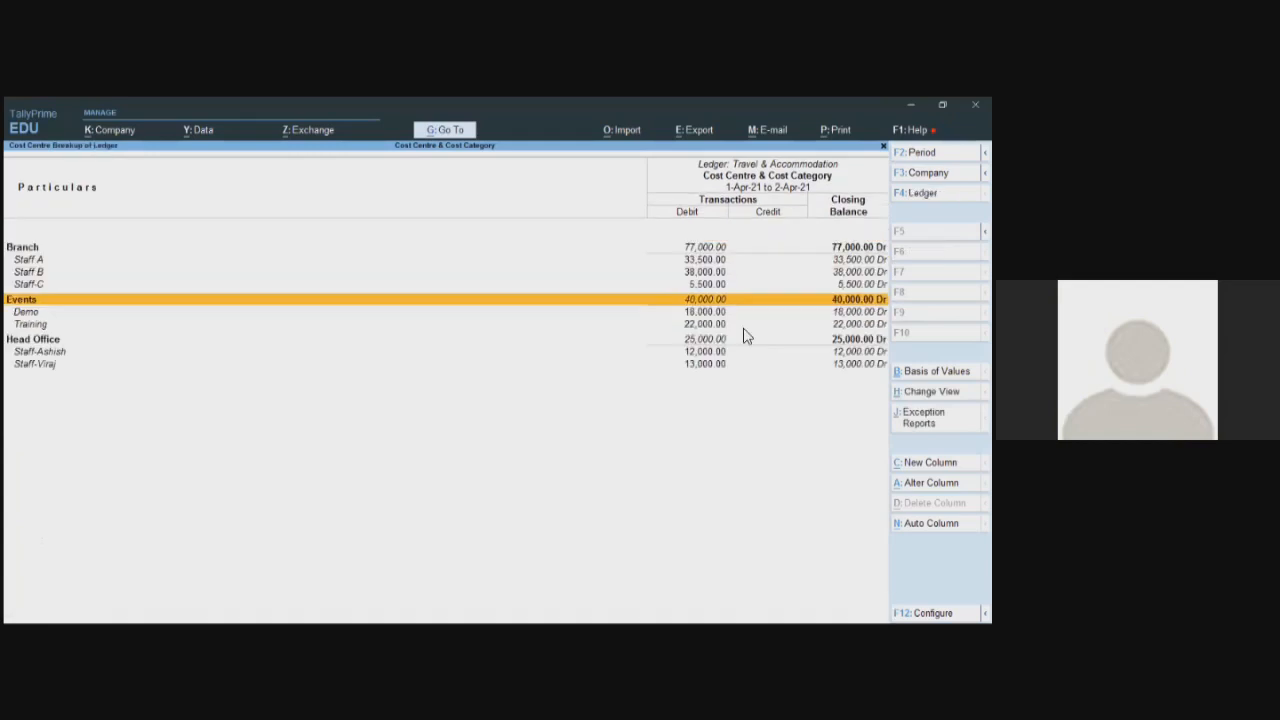
{"action": "key", "text": "Escape"}
{"action": "key", "text": "Escape"}
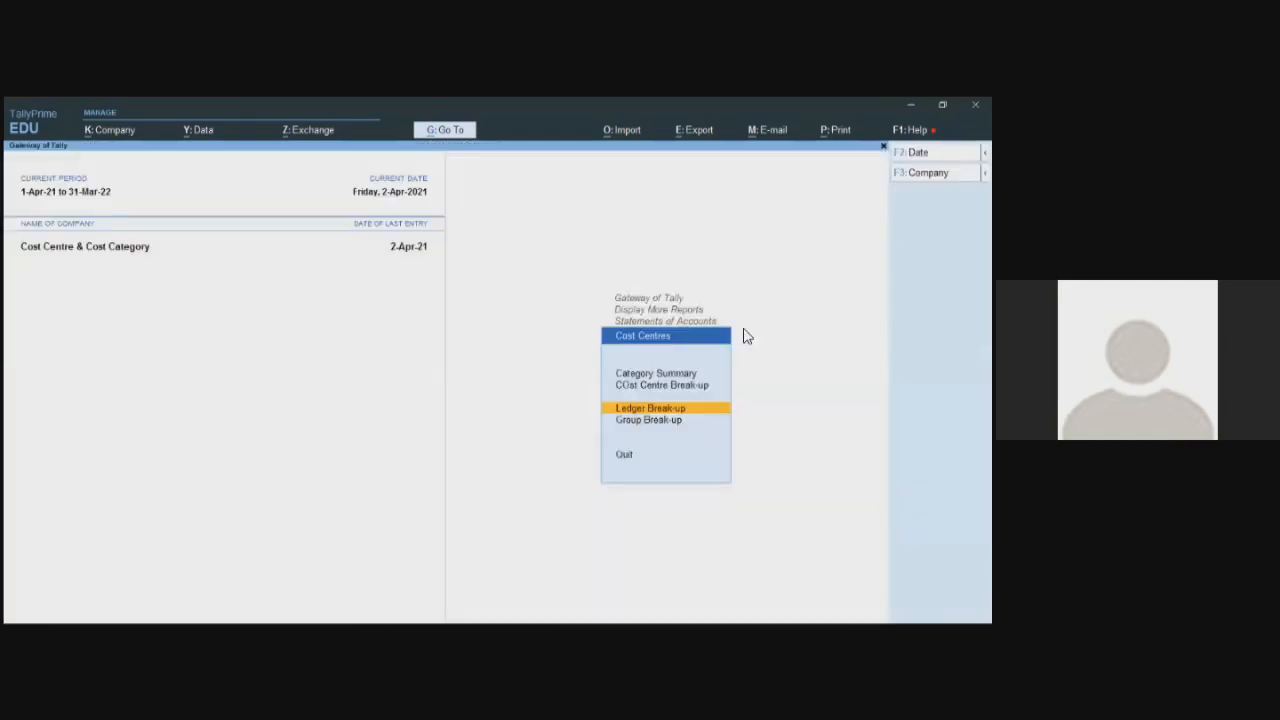
Examine the cost centre Group Break-up of Indirect Expenses, then leave the statements of accounts
{"action": "key", "text": "Down"}
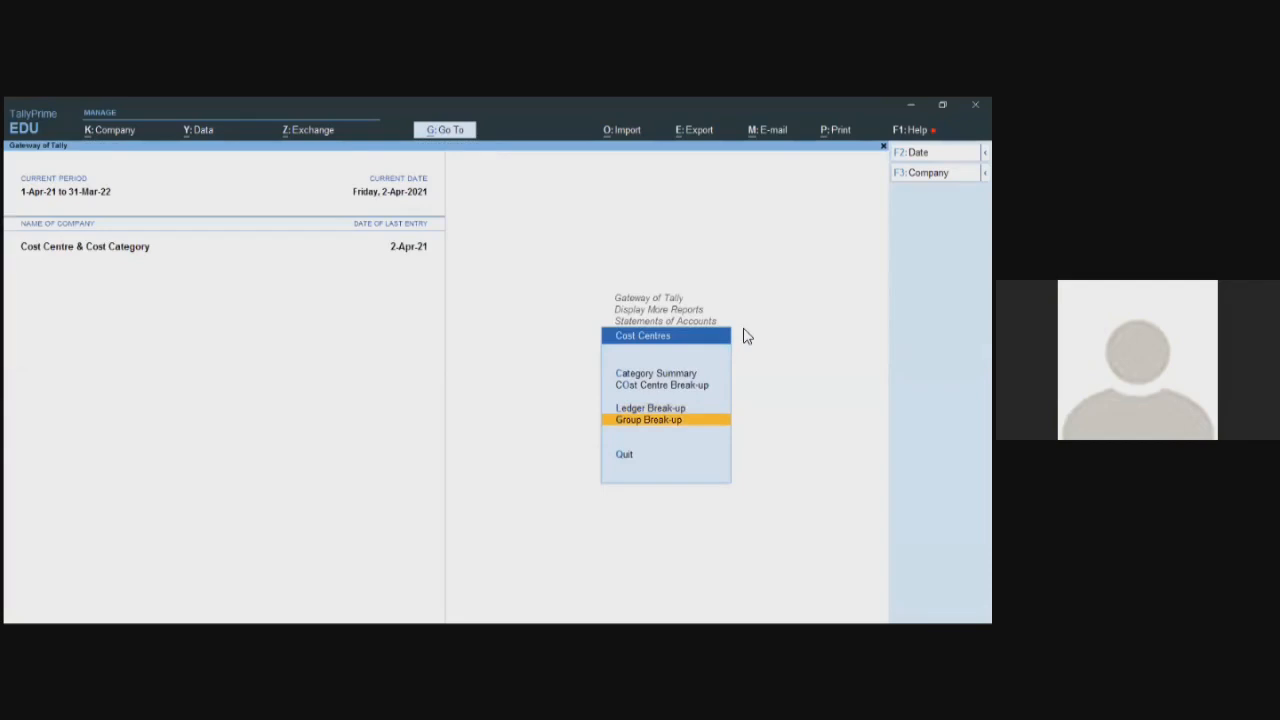
{"action": "key", "text": "Return"}
{"action": "key", "text": "Down"}
{"action": "key", "text": "Down"}
{"action": "key", "text": "Down"}
{"action": "key", "text": "Down"}
{"action": "key", "text": "Down"}
{"action": "key", "text": "Down"}
{"action": "key", "text": "Down"}
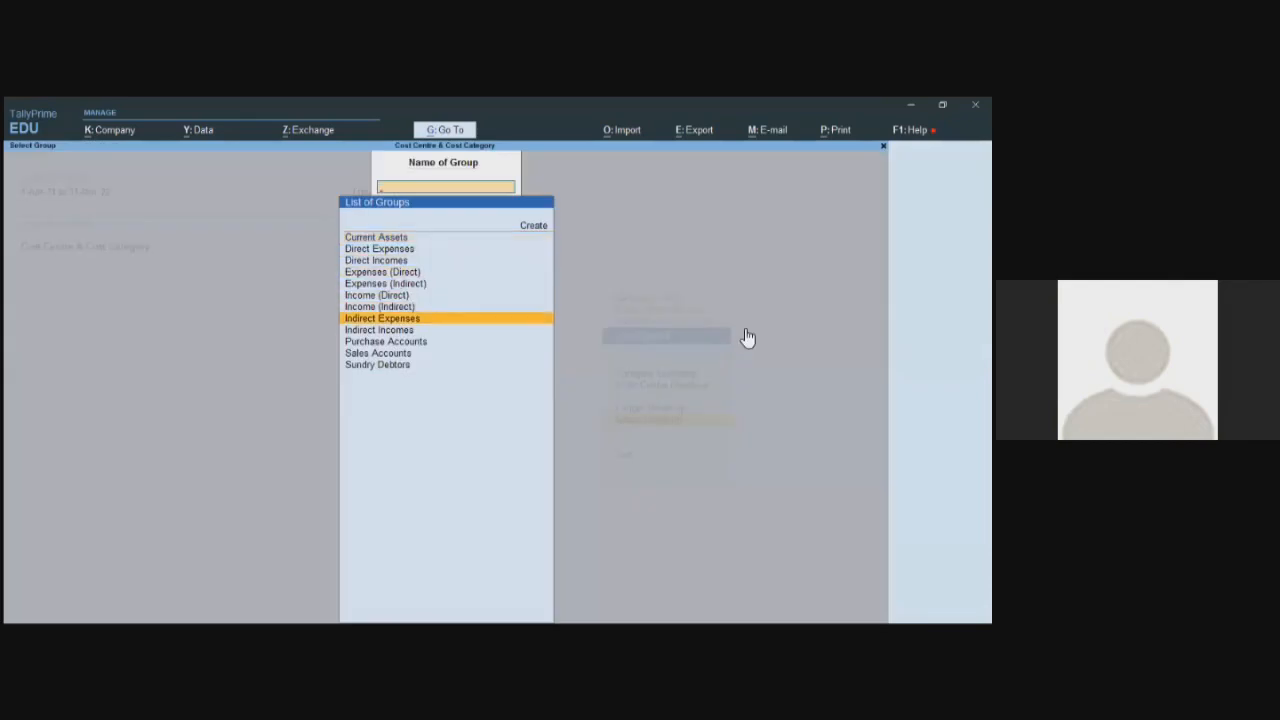
{"action": "key", "text": "Return"}
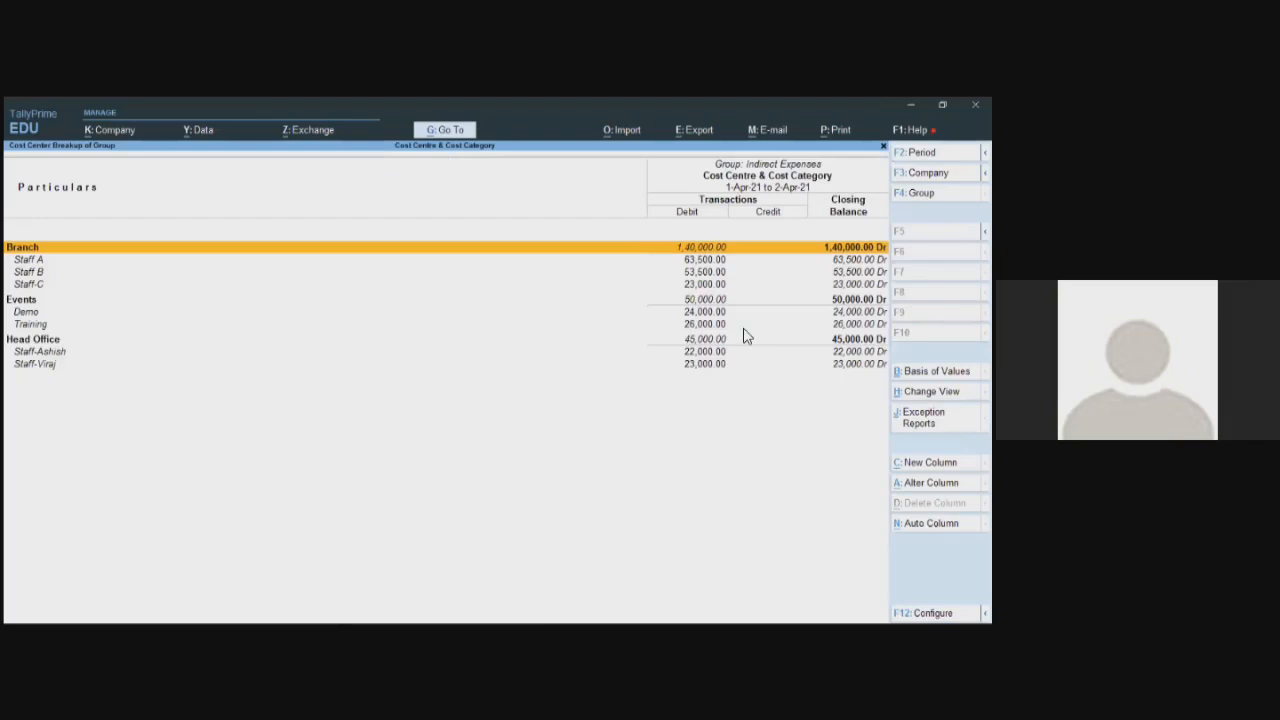
{"action": "key", "text": "Escape"}
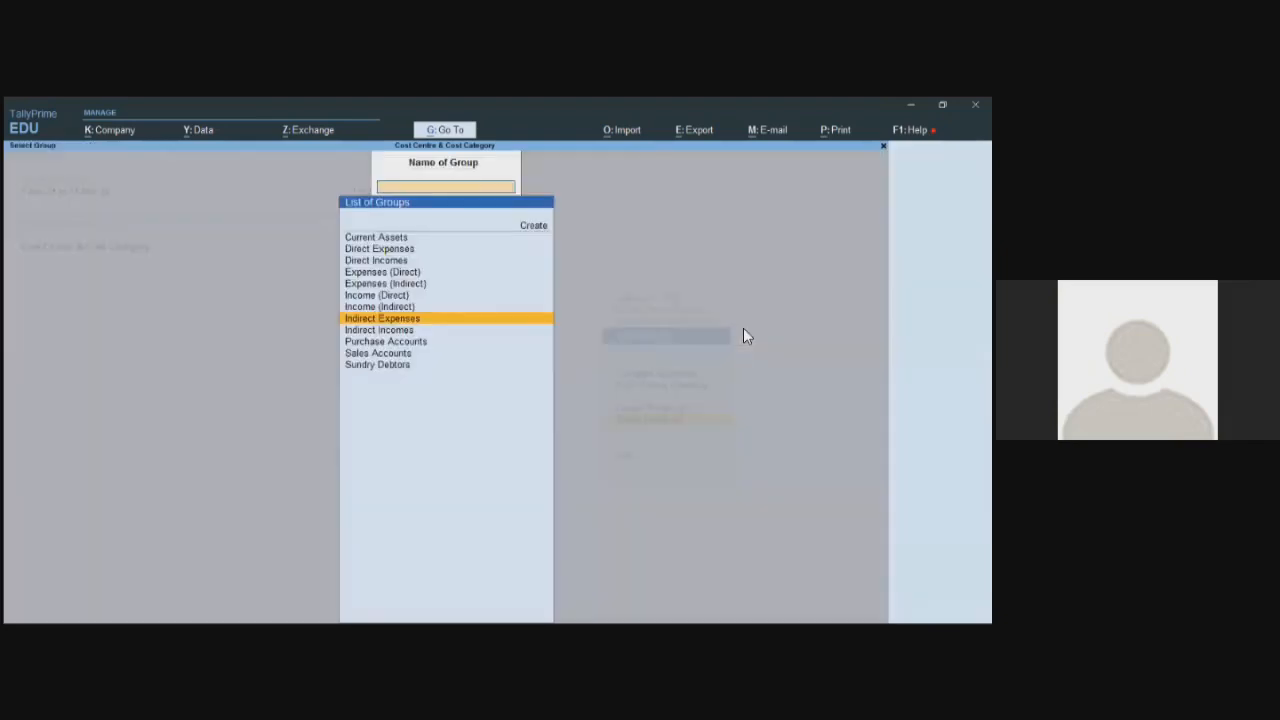
{"action": "key", "text": "Escape"}
{"action": "key", "text": "Escape"}
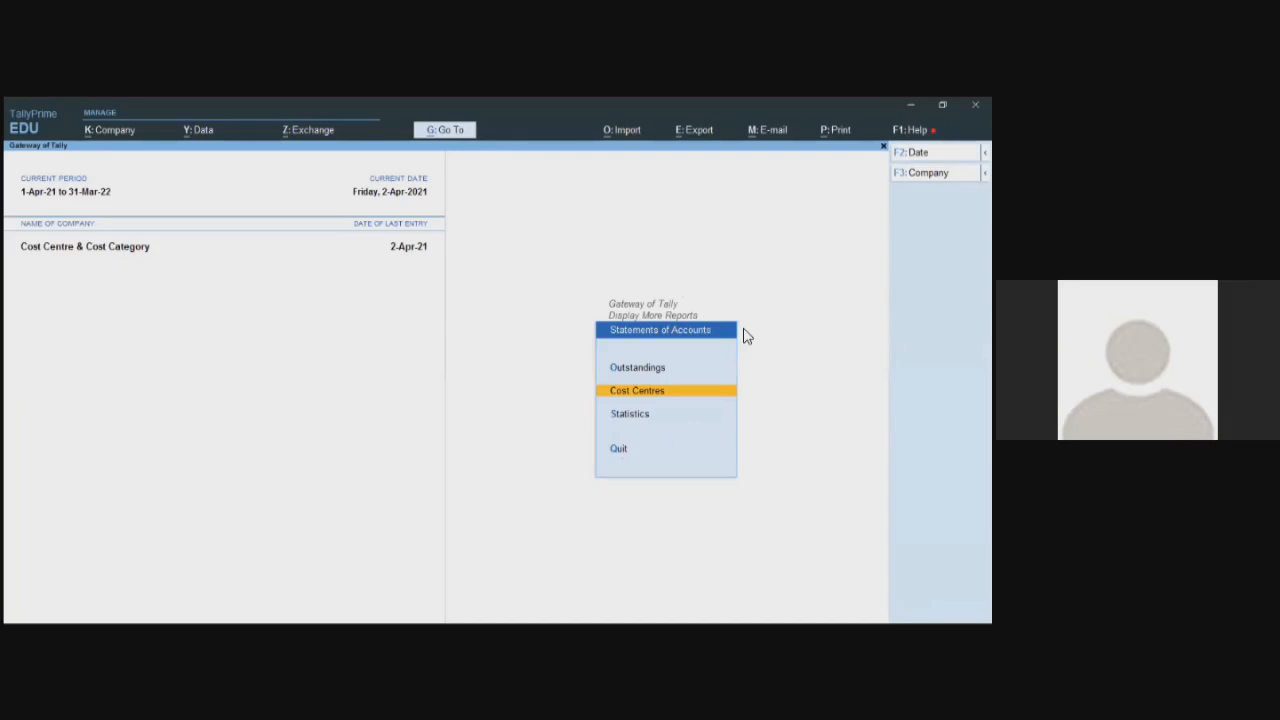
{"action": "key", "text": "Escape"}
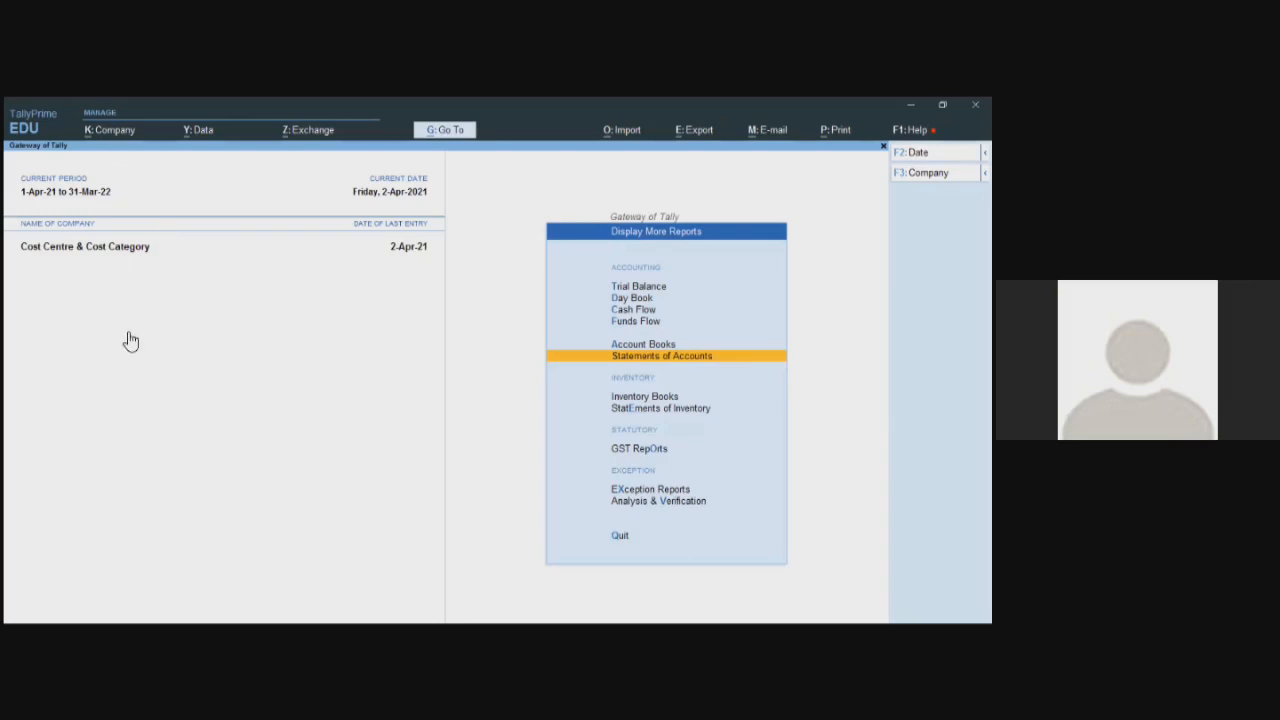
Open the Cost Centre Classes of the company from the additional details of its company features
{"action": "key", "text": "alt+k"}
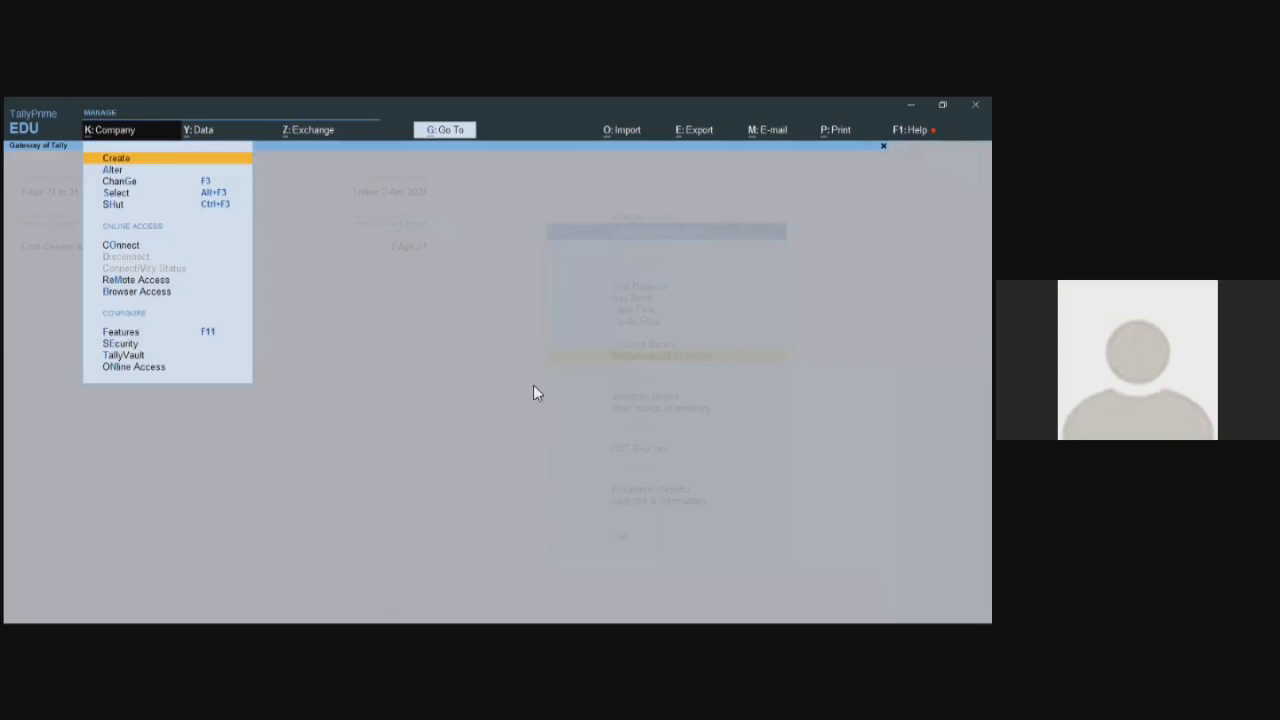
{"action": "key", "text": "F11"}
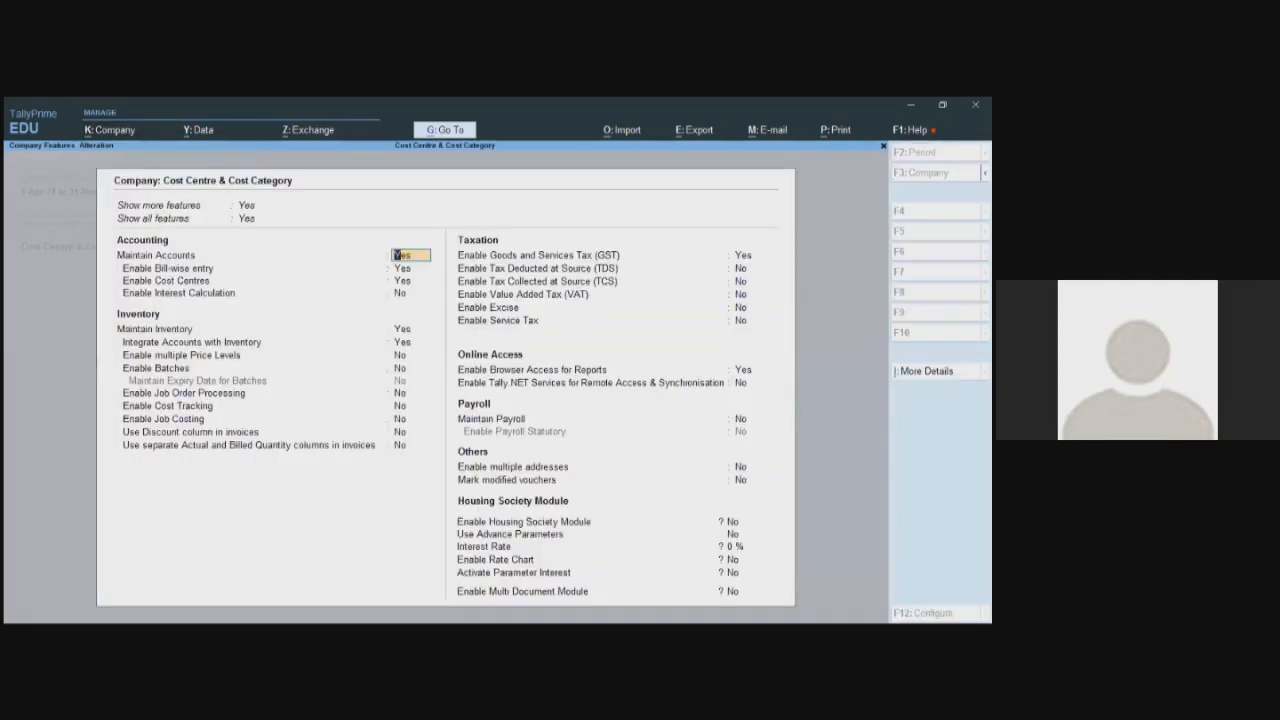
{"action": "key", "text": "ctrl+i"}
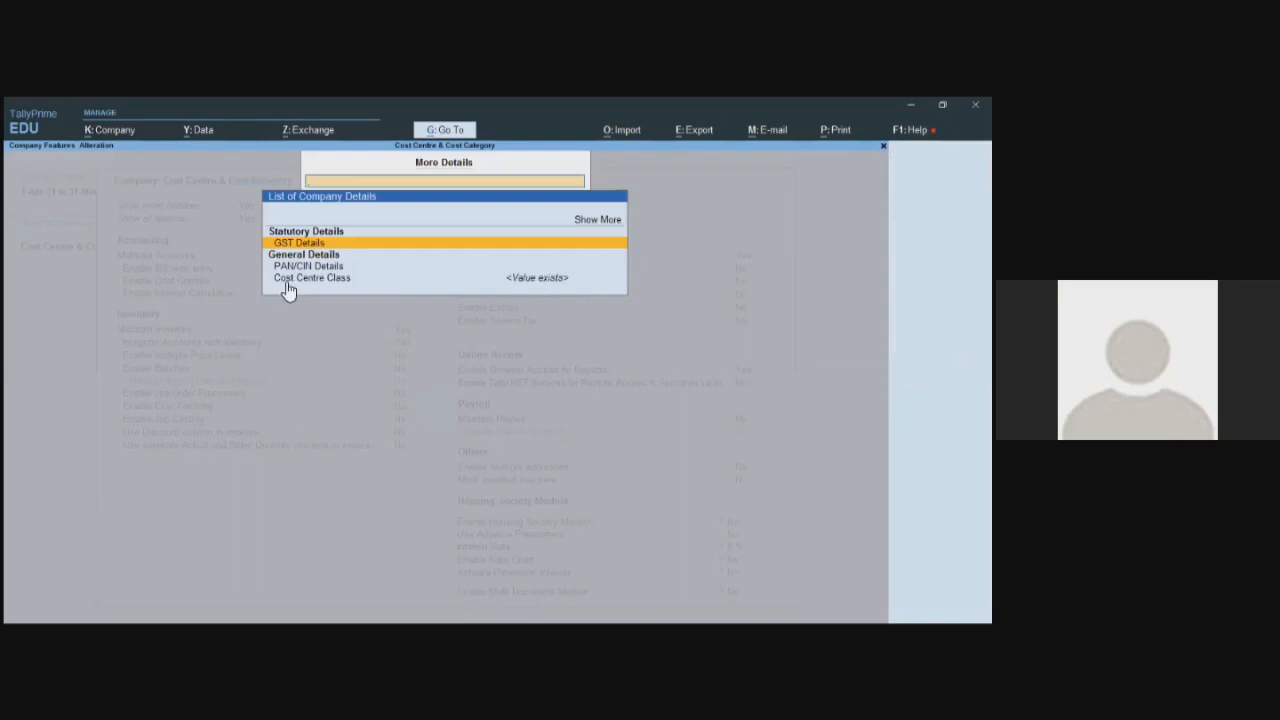
{"action": "left_click", "coordinate": [287, 281]}
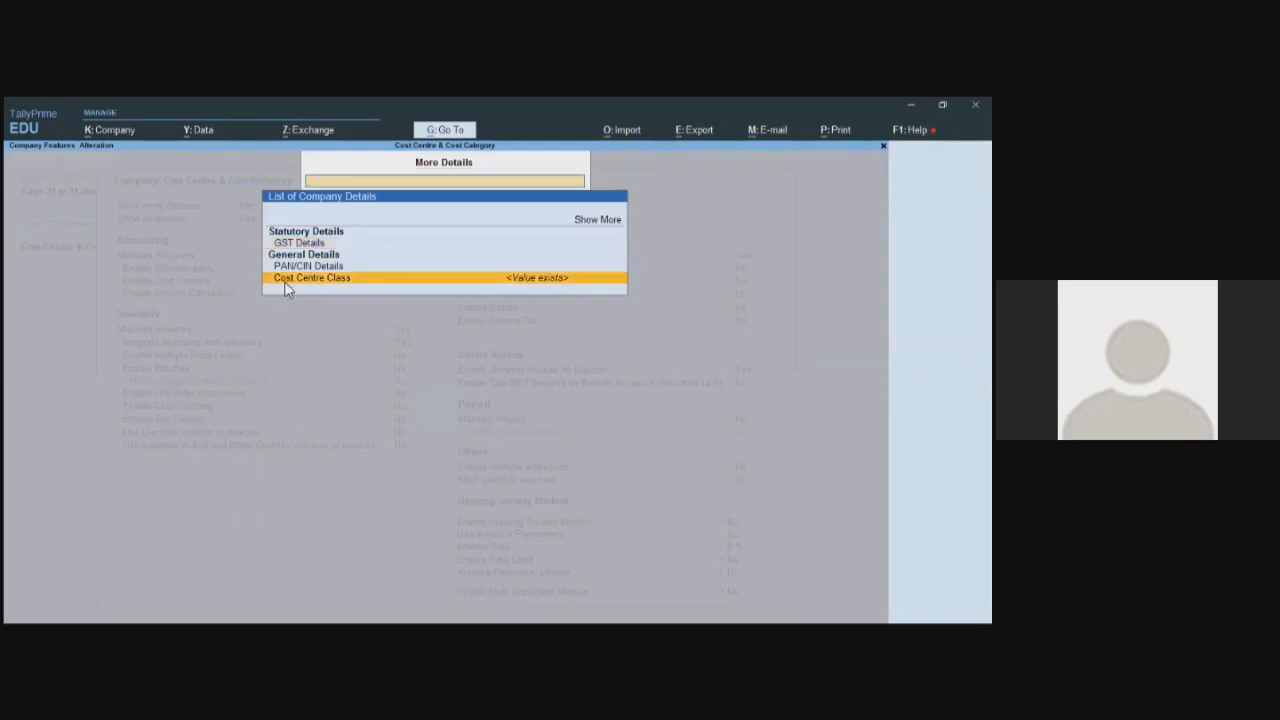
{"action": "left_click", "coordinate": [285, 280]}
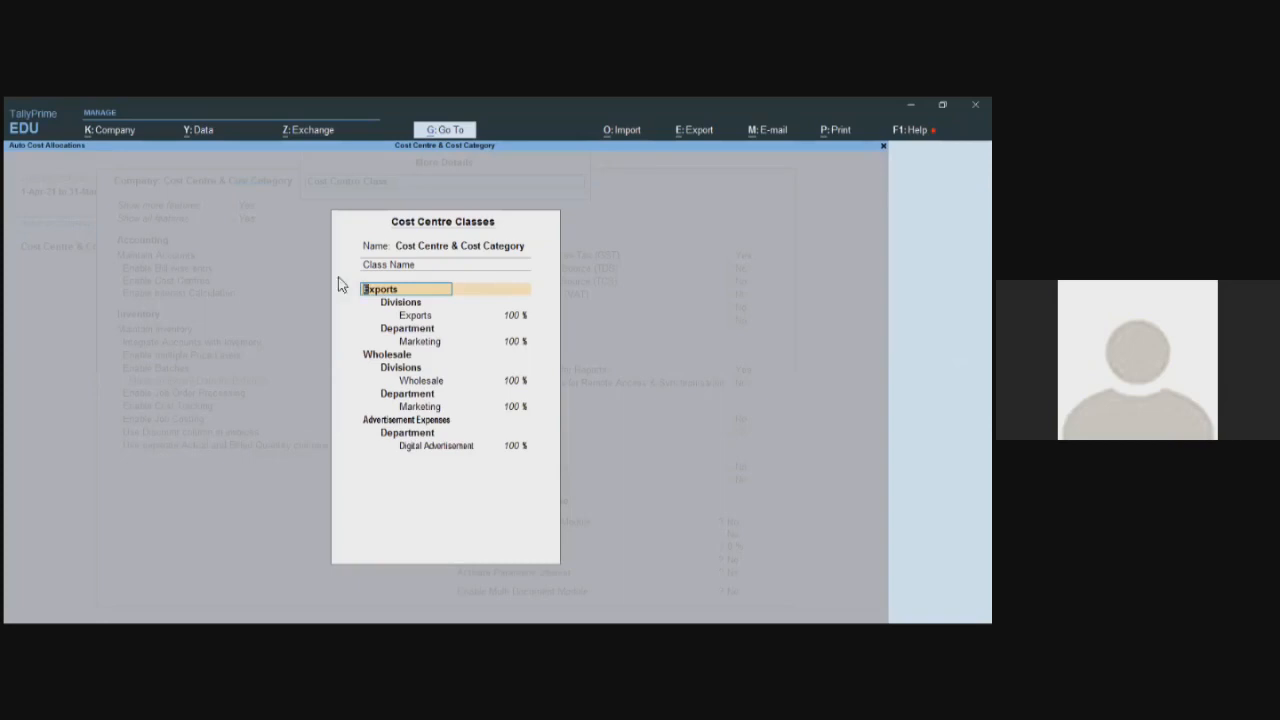
Add a cost centre class named Marketing Expenses after the Advertisement Expenses class
{"action": "left_click", "coordinate": [442, 457]}
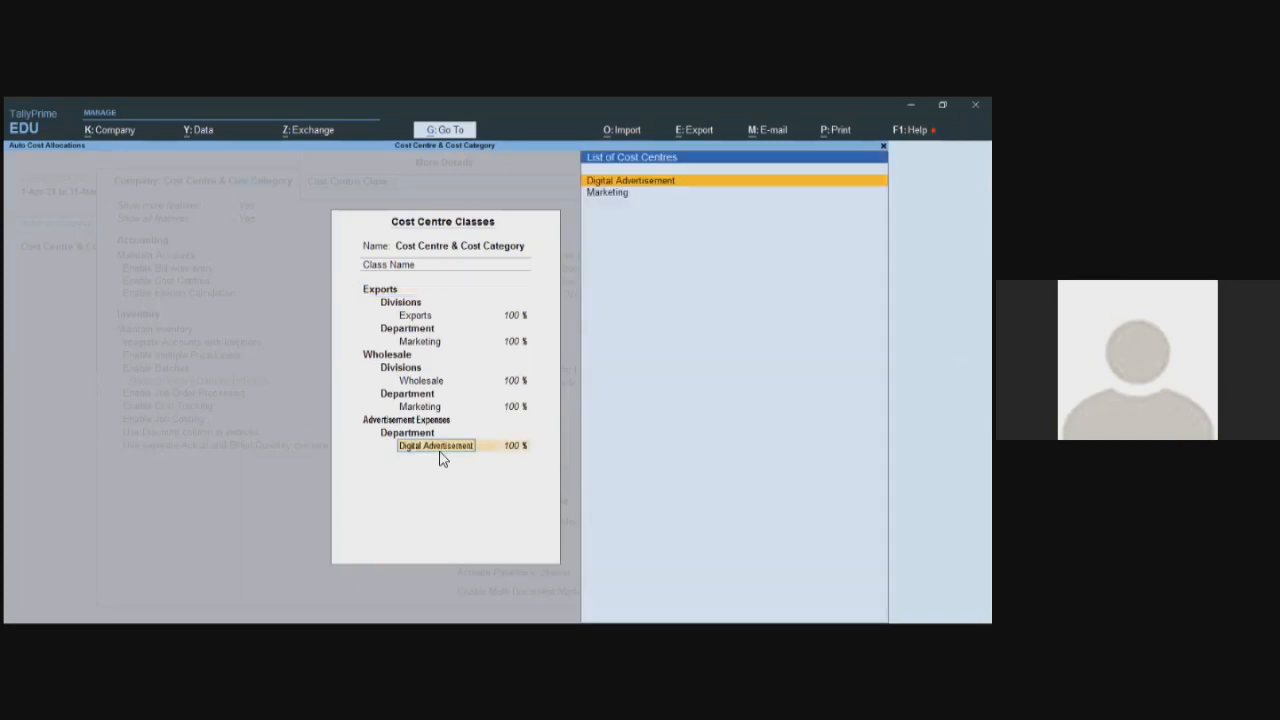
{"action": "key", "text": "Return"}
{"action": "key", "text": "Return"}
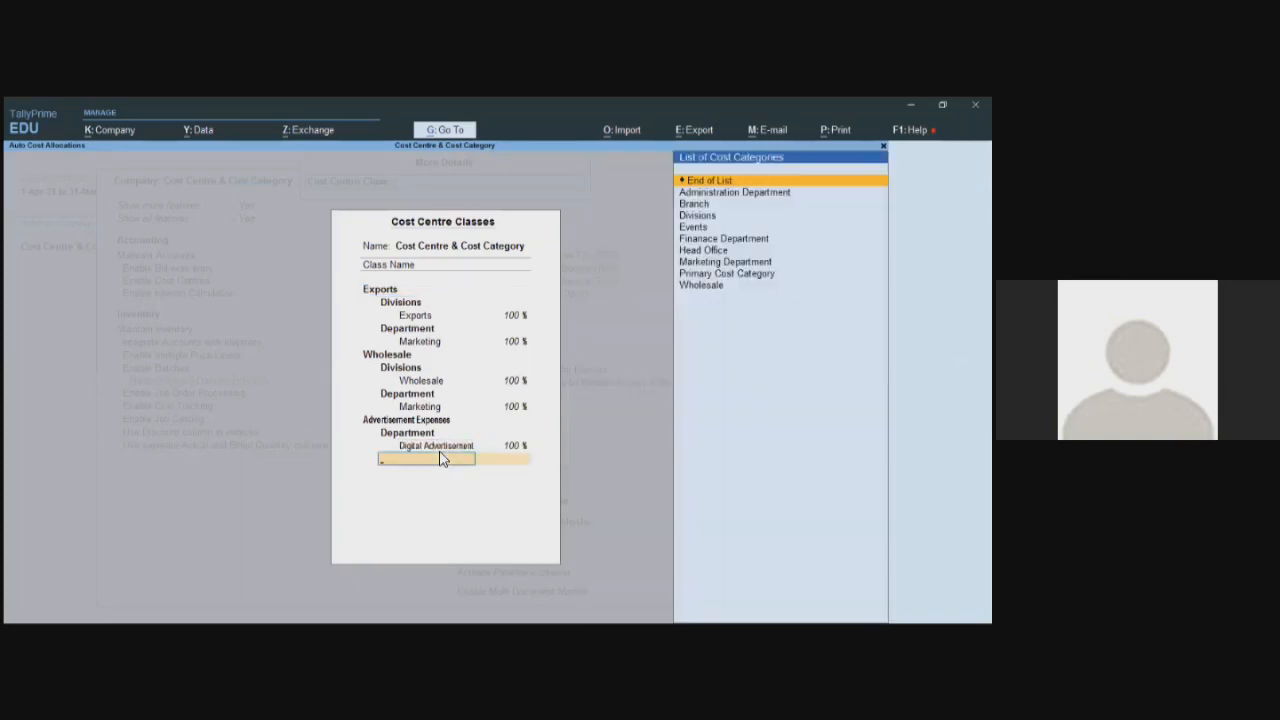
{"action": "key", "text": "Return"}
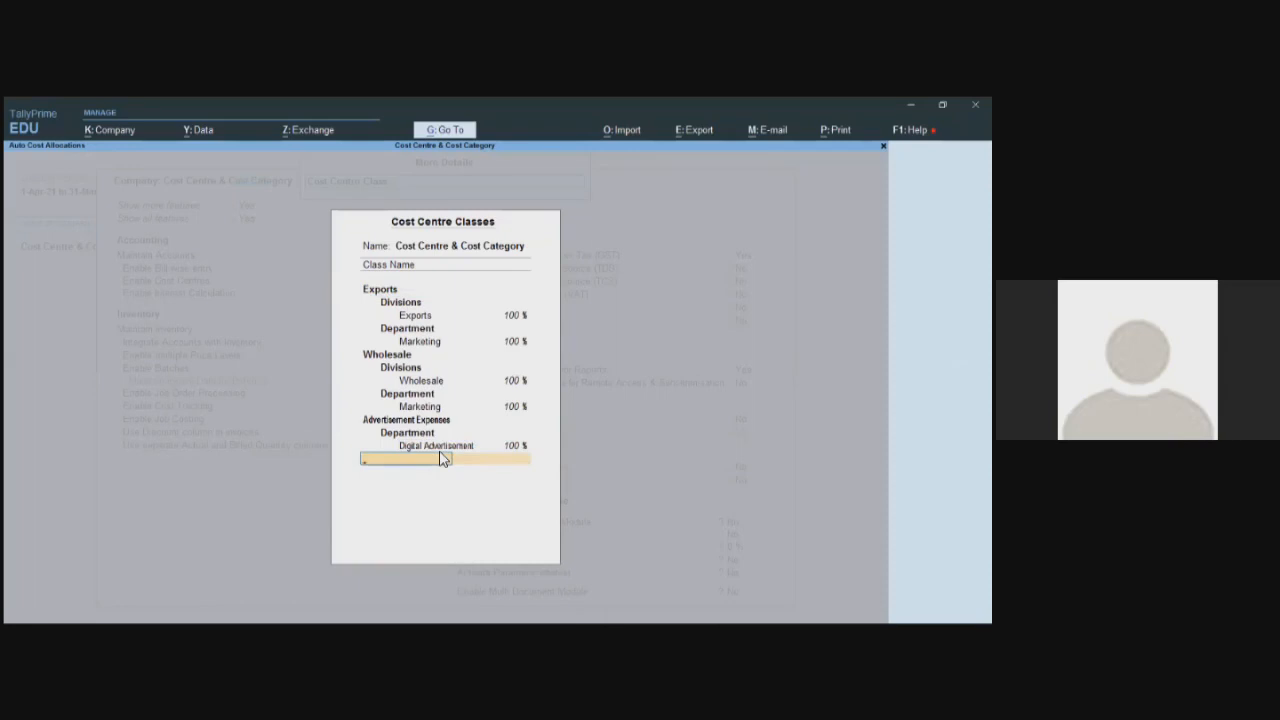
{"action": "type", "text": "Marketing Expenses"}
{"action": "key", "text": "Return"}
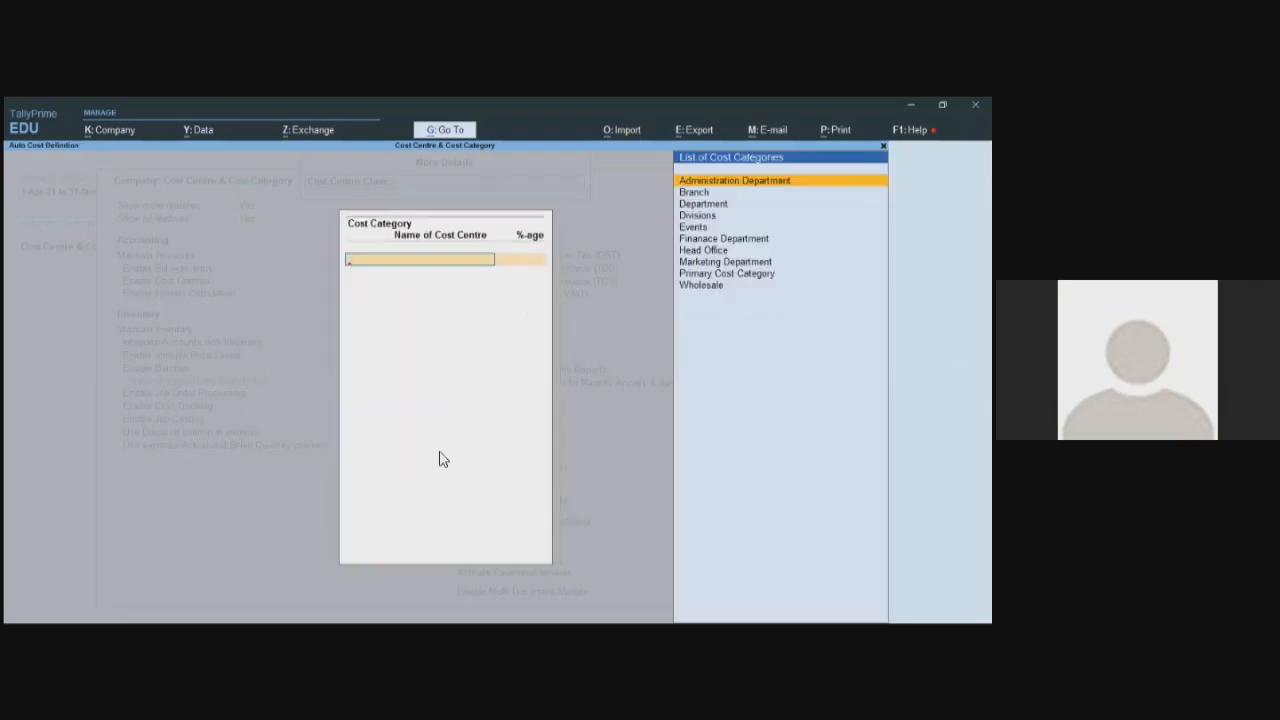
Allocate 50 % of the Marketing Expenses class to the Marketing cost centre under the Department category
{"action": "key", "text": "Down"}
{"action": "key", "text": "Down"}
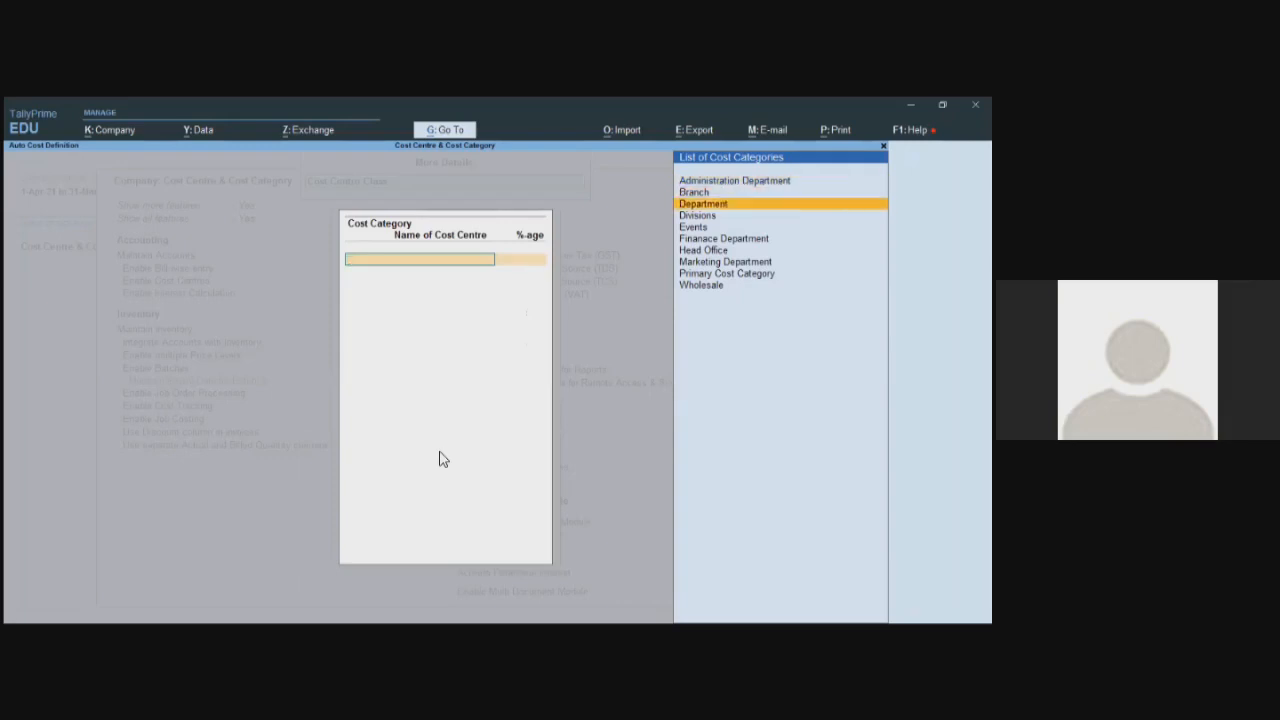
{"action": "key", "text": "Return"}
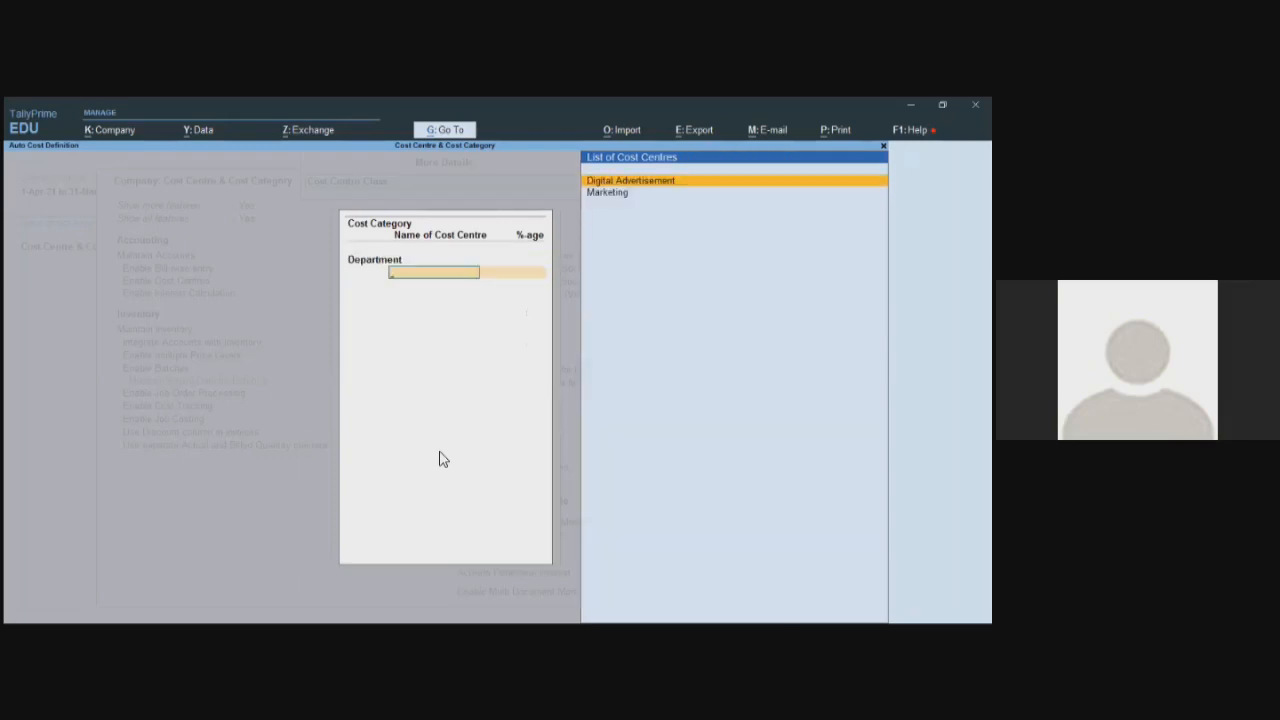
{"action": "key", "text": "Down"}
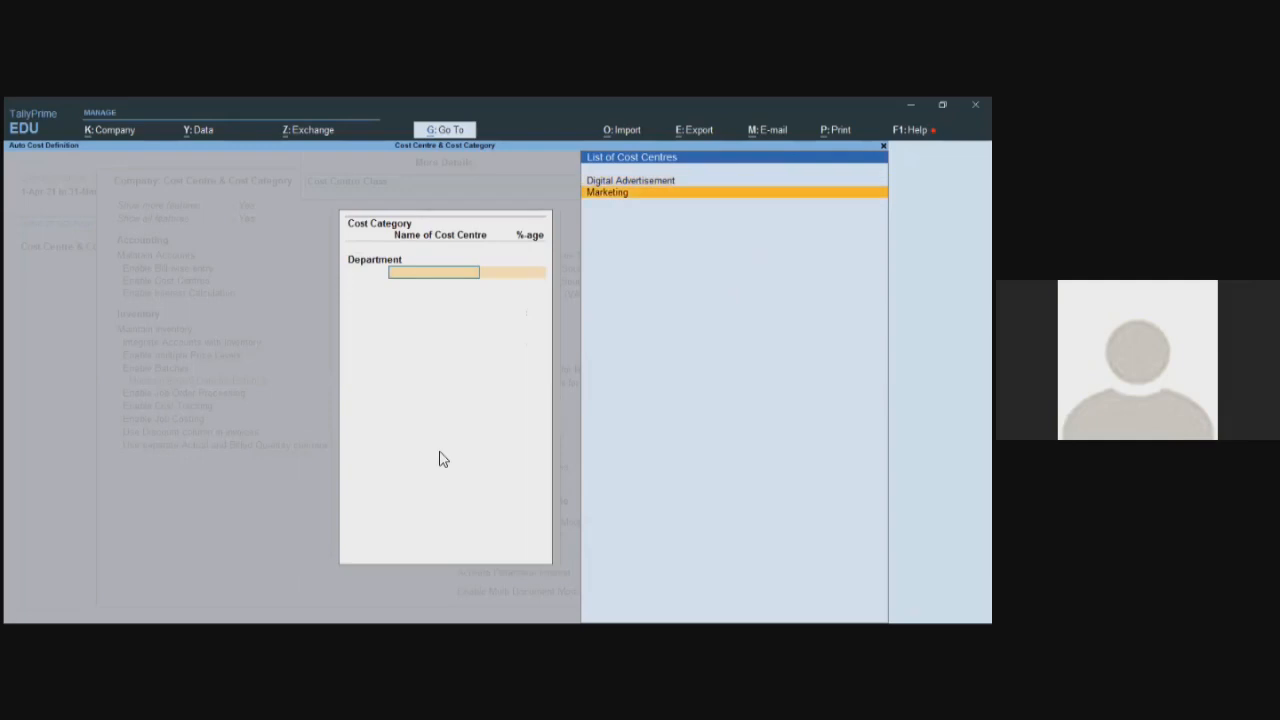
{"action": "key", "text": "Return"}
{"action": "type", "text": "5"}
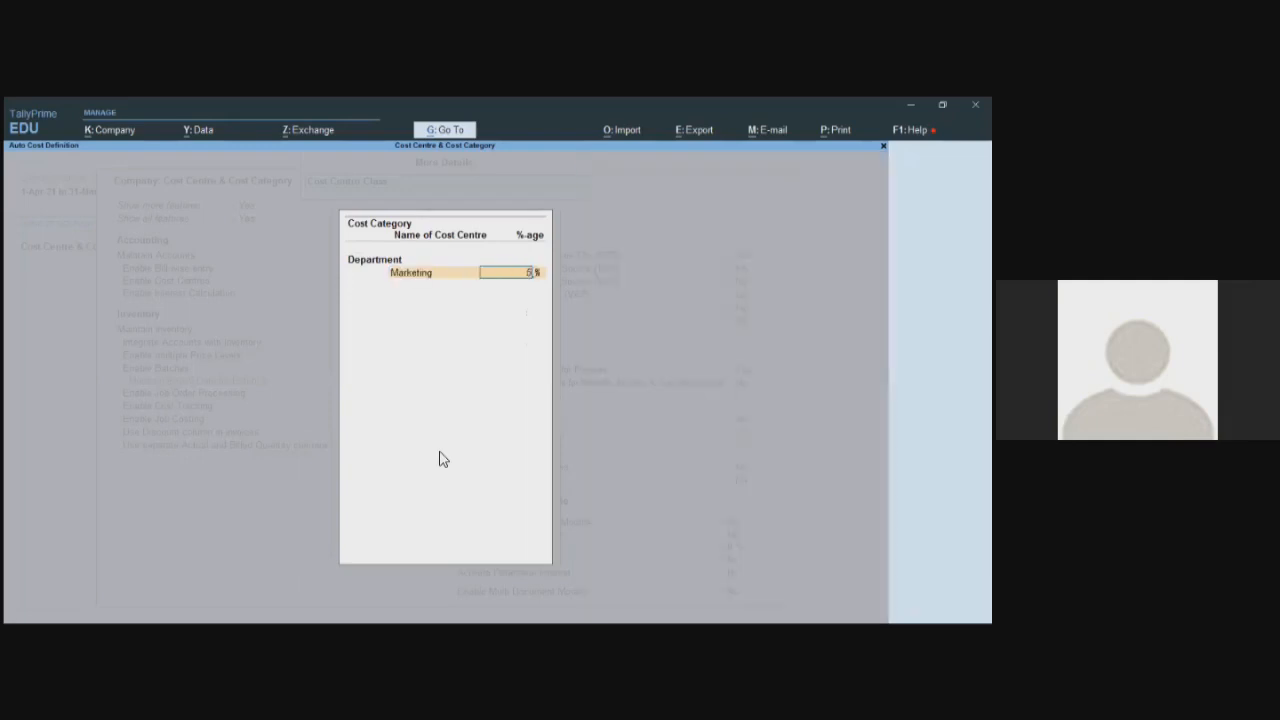
{"action": "type", "text": "0"}
{"action": "key", "text": "Return"}
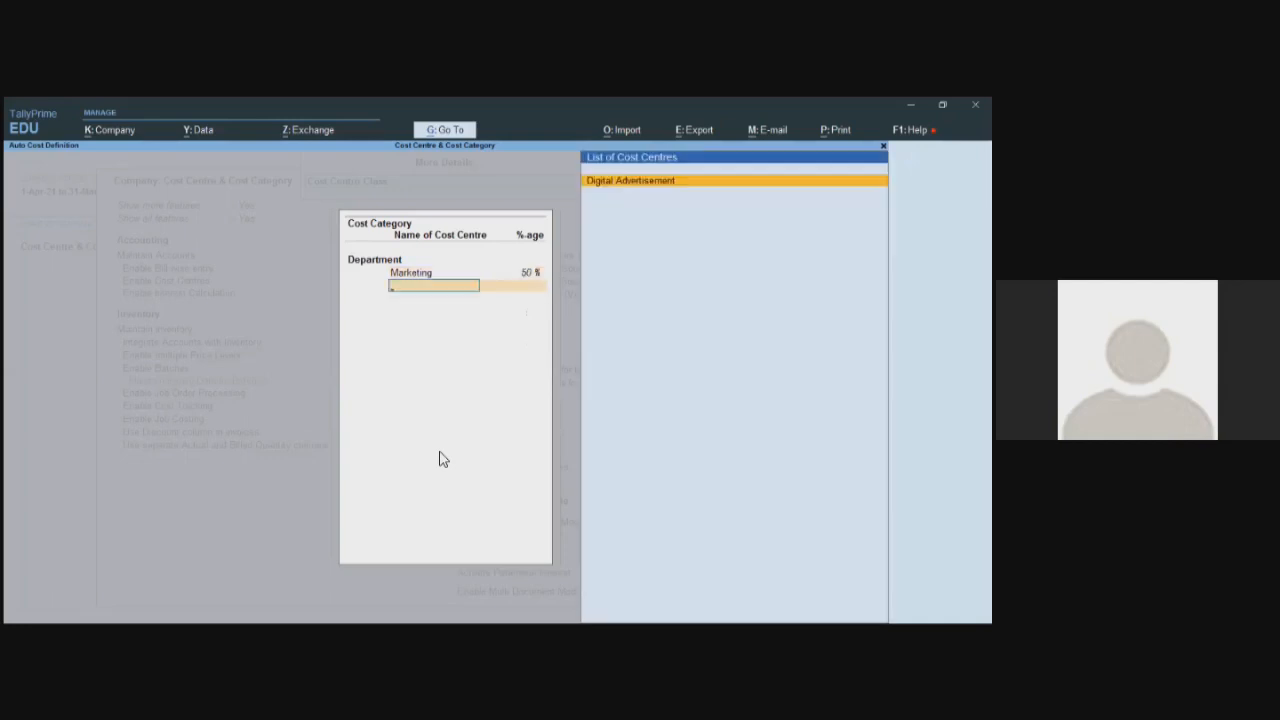
Create a Finance cost centre under Primary in the Department category and allocate 50 % of the class to it
{"action": "key", "text": "alt+c"}
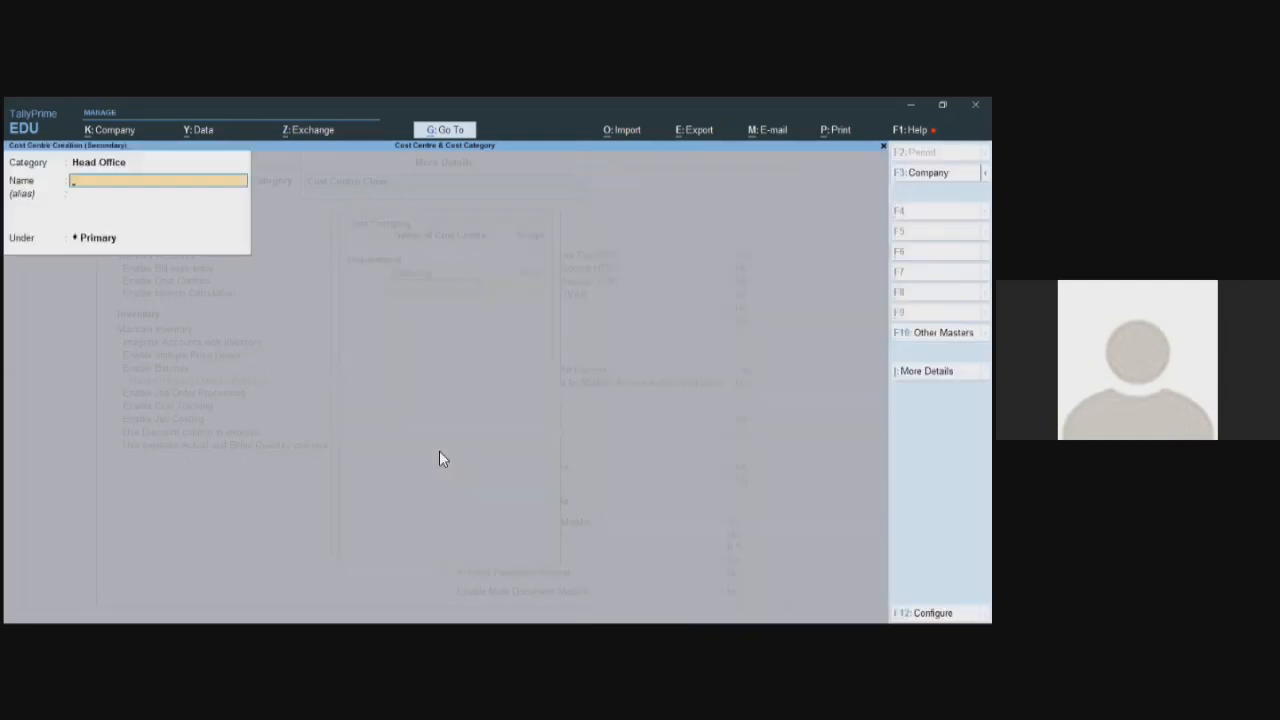
{"action": "key", "text": "BackSpace"}
{"action": "type", "text": "de"}
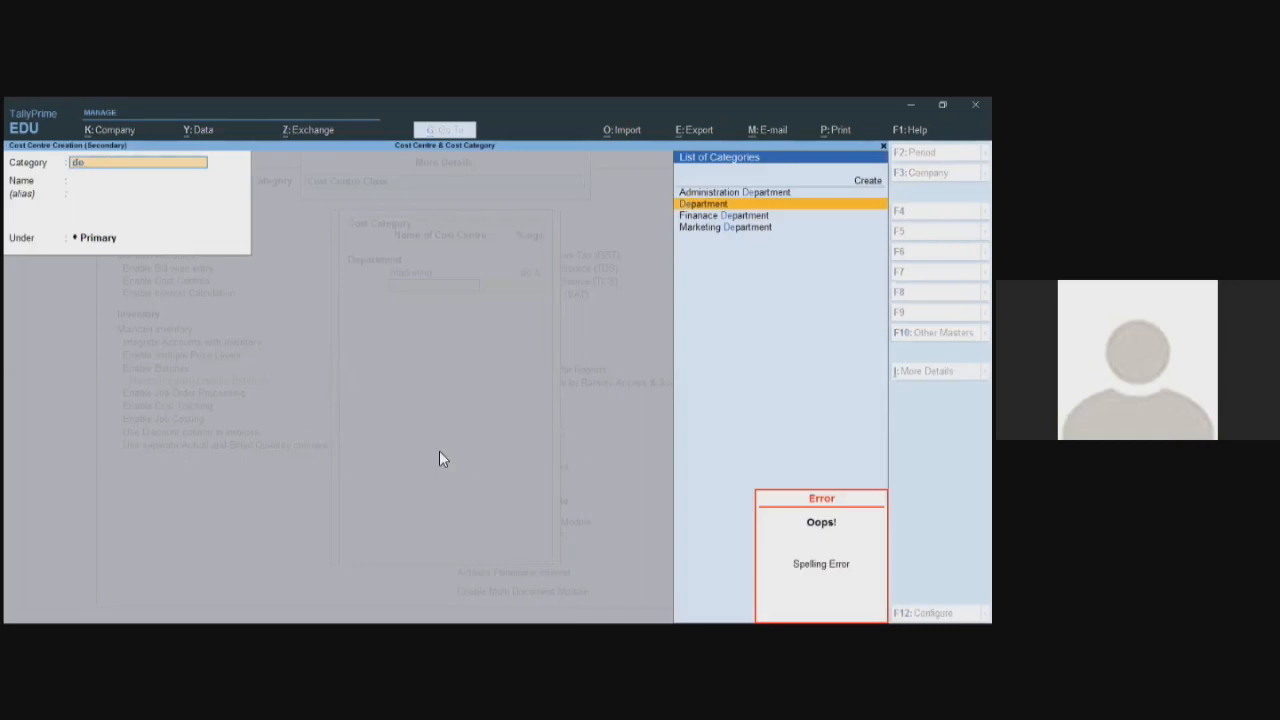
{"action": "key", "text": "Return"}
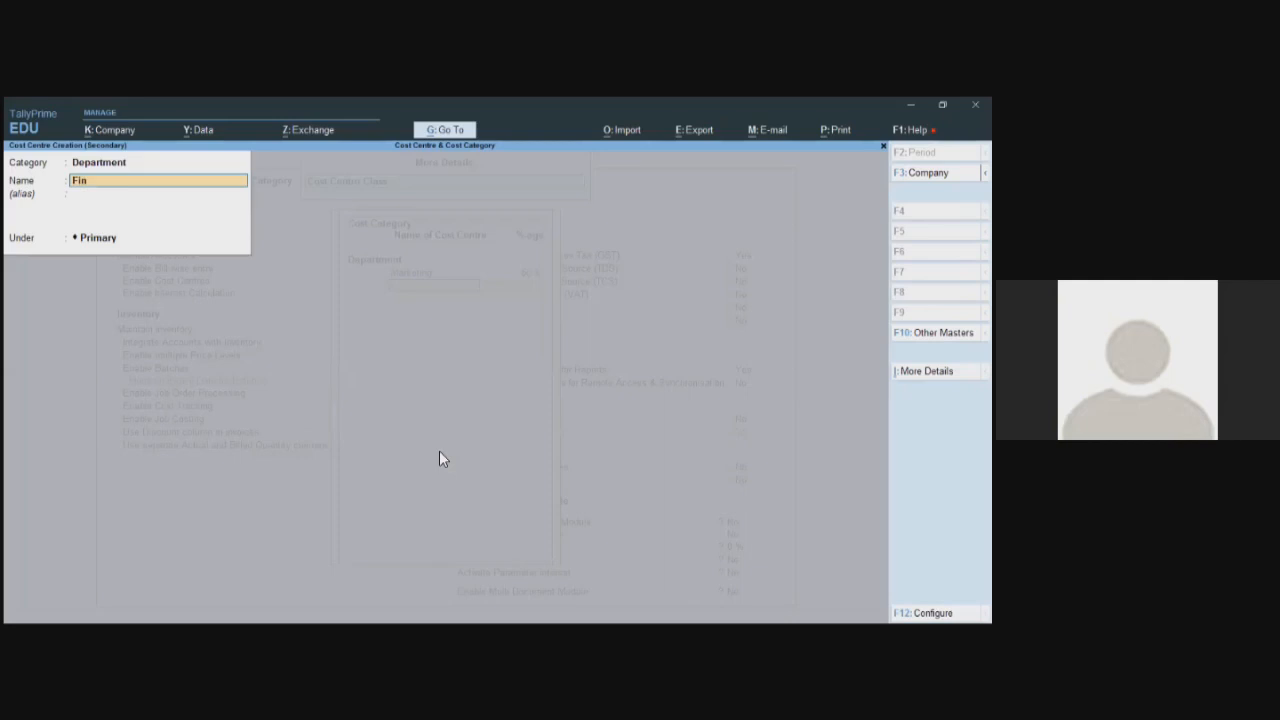
{"action": "type", "text": "ance"}
{"action": "key", "text": "Return"}
{"action": "key", "text": "Return"}
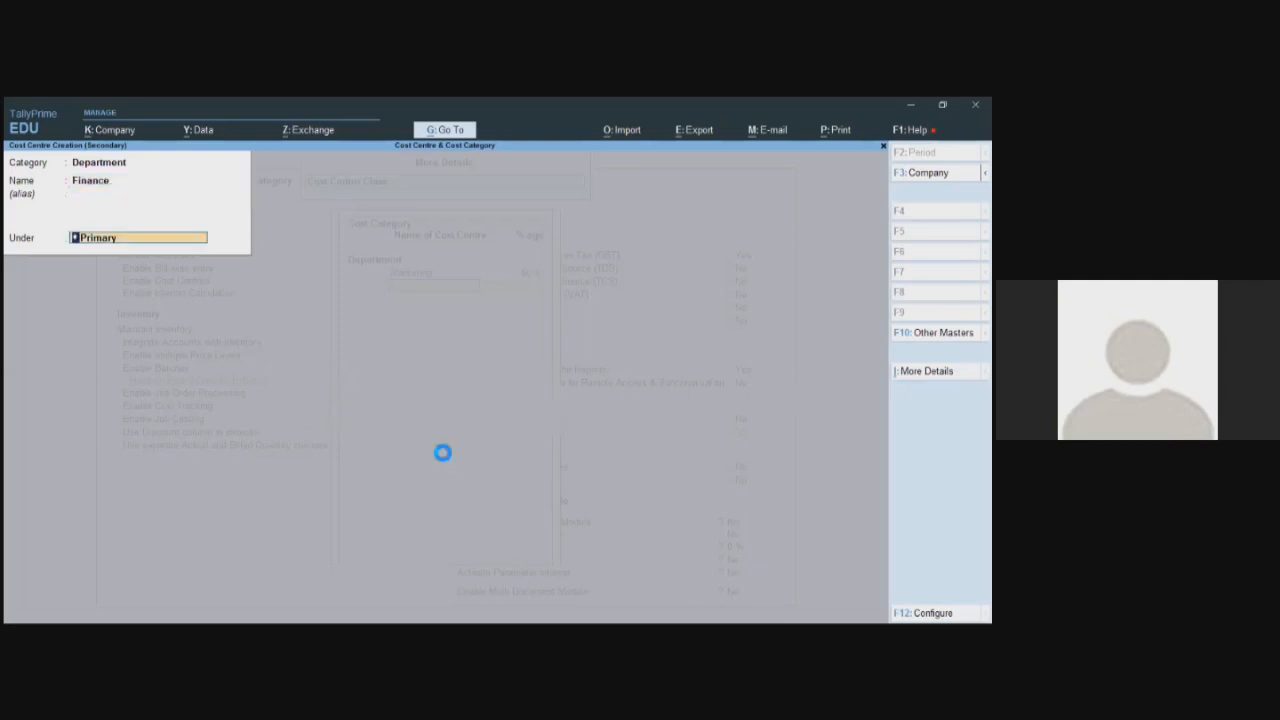
{"action": "key", "text": "Return"}
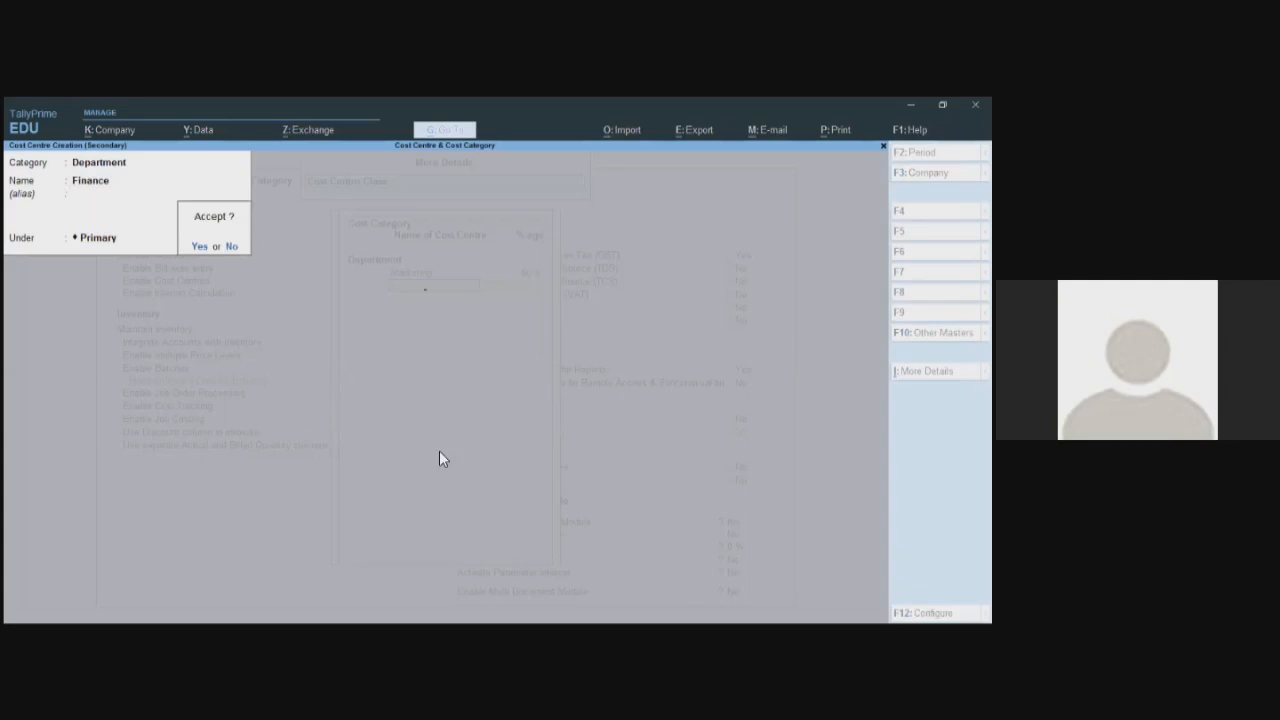
{"action": "key", "text": "Return"}
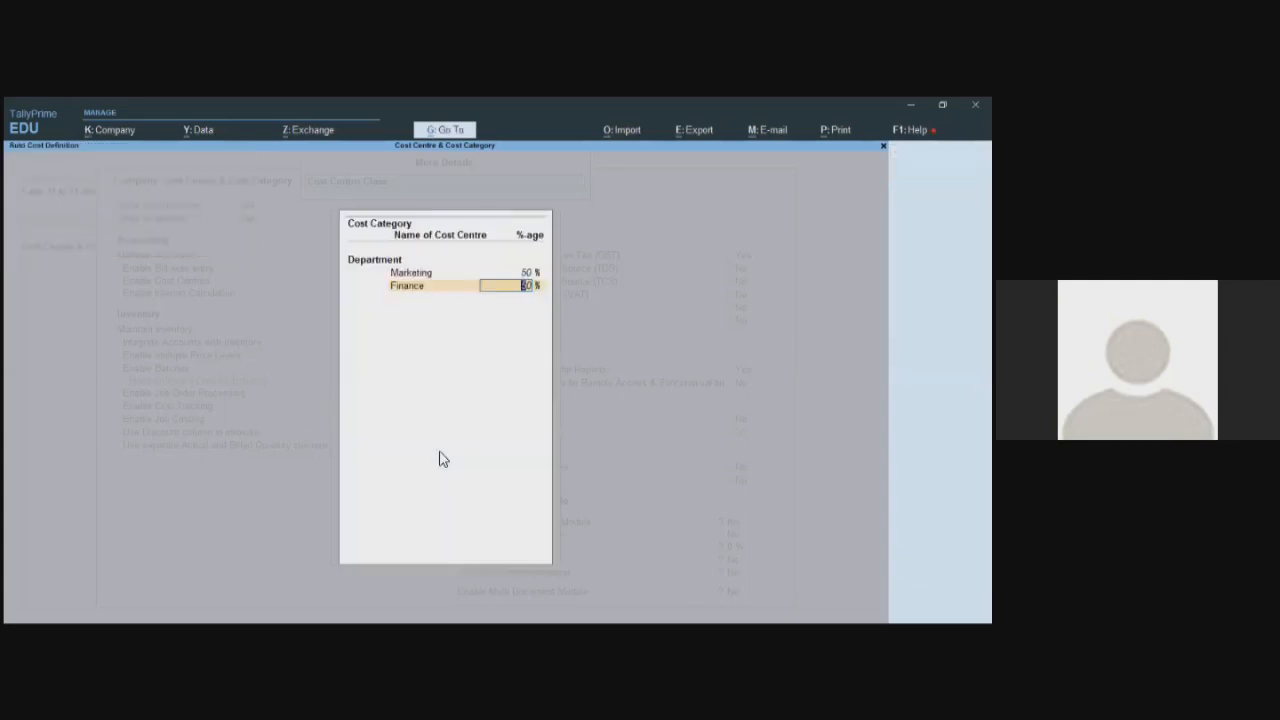
{"action": "key", "text": "Return"}
{"action": "key", "text": "Return"}
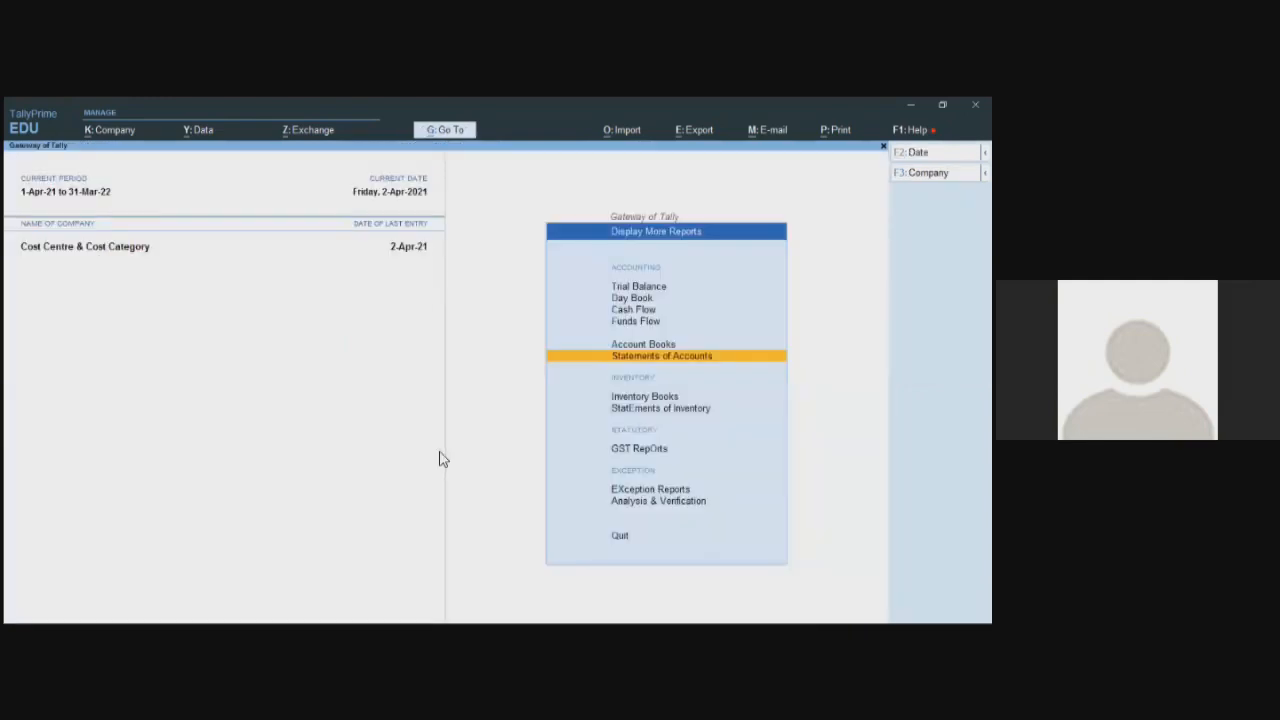
Start a sales voucher for National Traders with the Sales ledger, accepting the dispatch, party and tax classification details
{"action": "key", "text": "Escape"}
{"action": "key", "text": "v"}
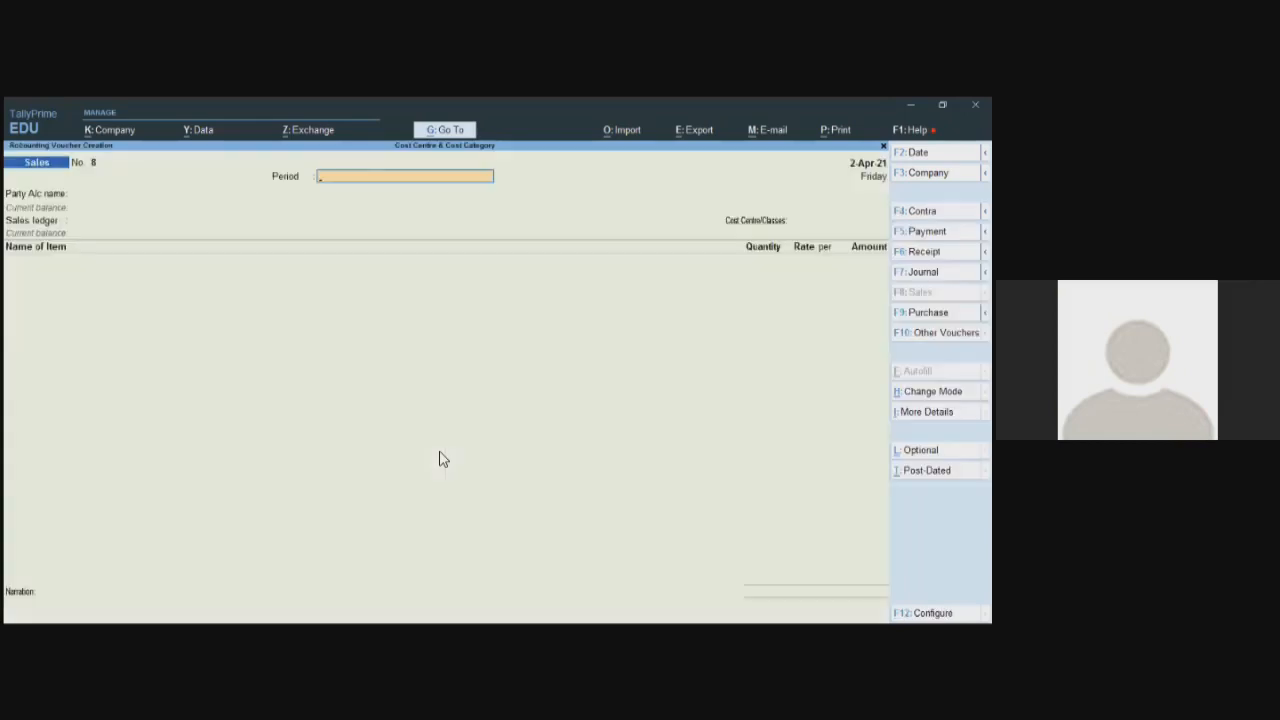
{"action": "key", "text": "Return"}
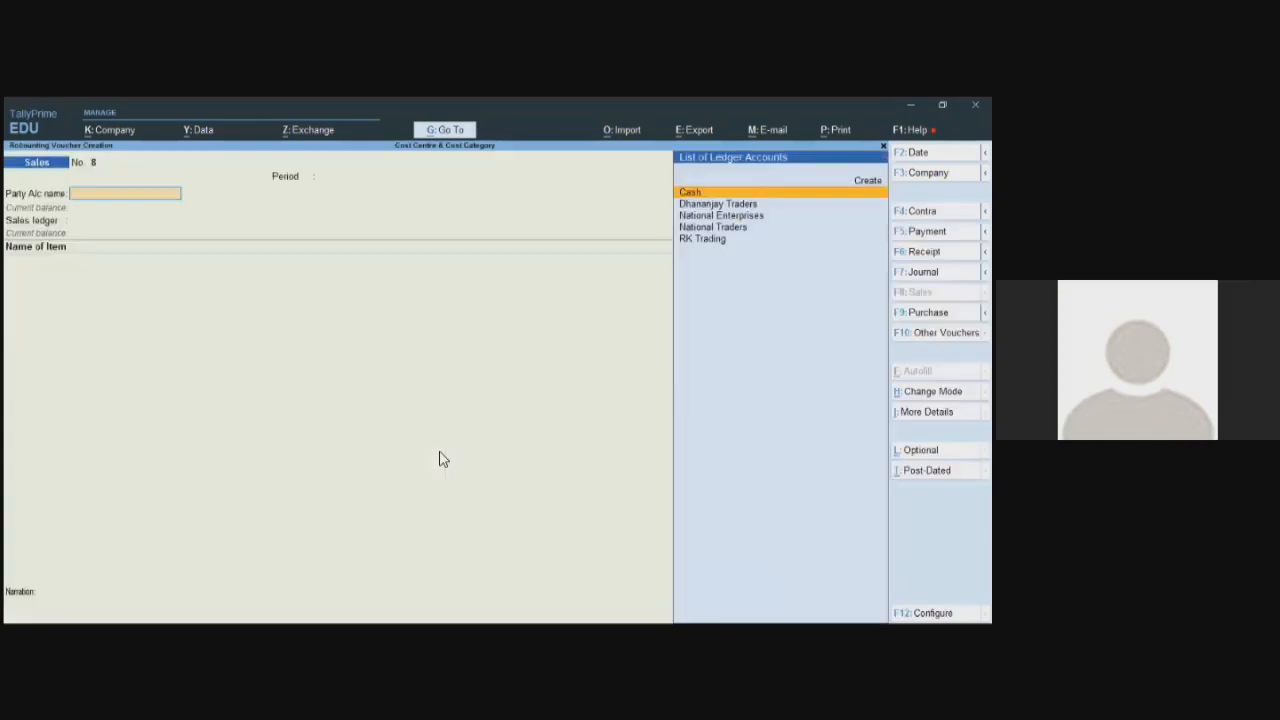
{"action": "key", "text": "Down"}
{"action": "key", "text": "Down"}
{"action": "key", "text": "Down"}
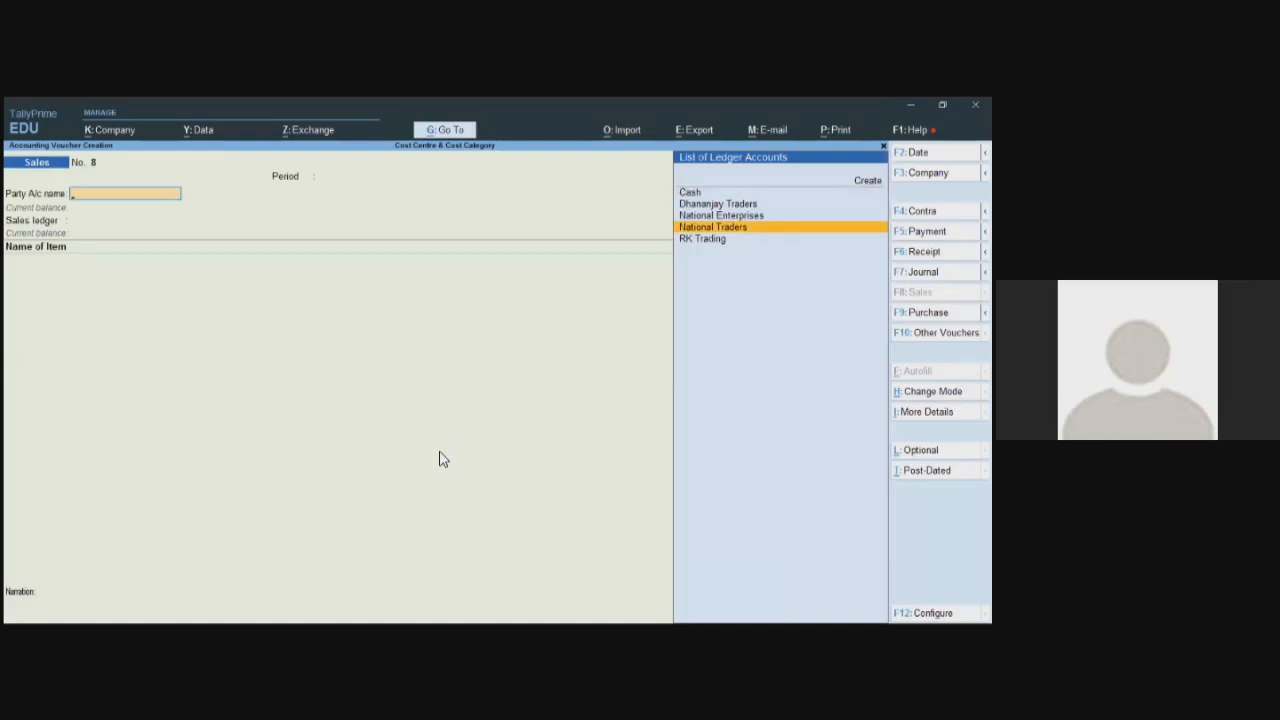
{"action": "key", "text": "Return"}
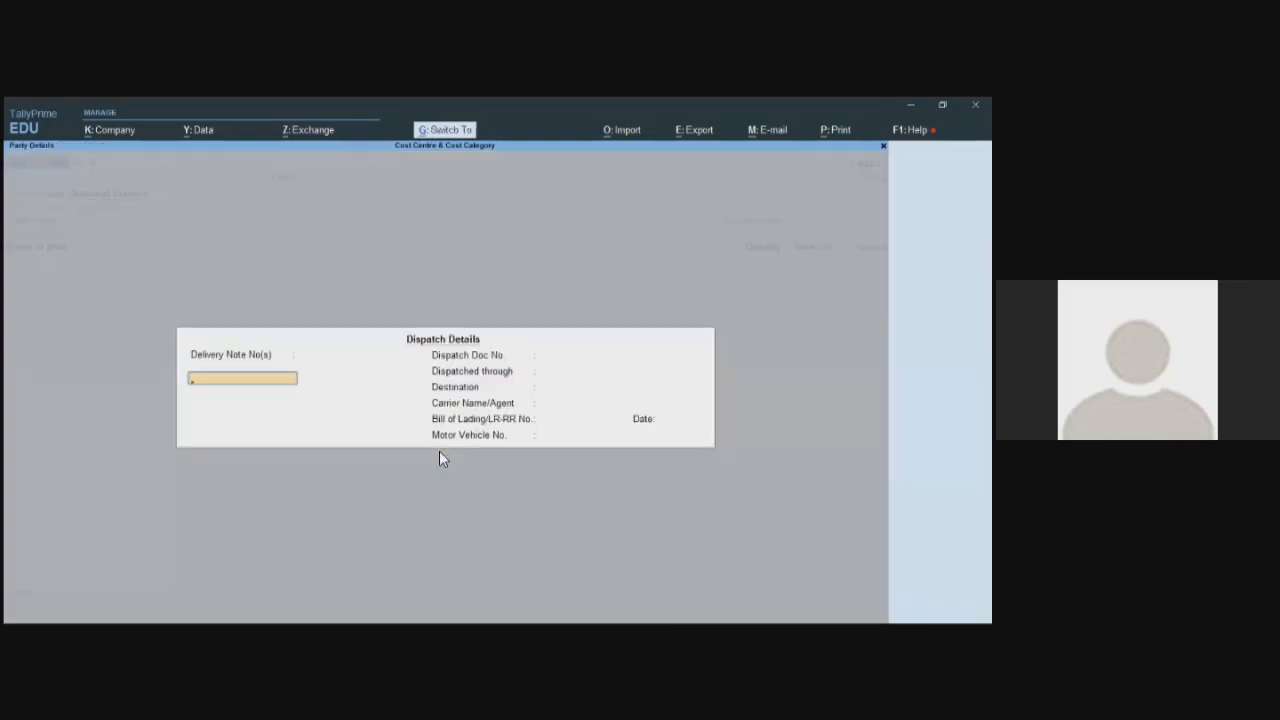
{"action": "key", "text": "Return"}
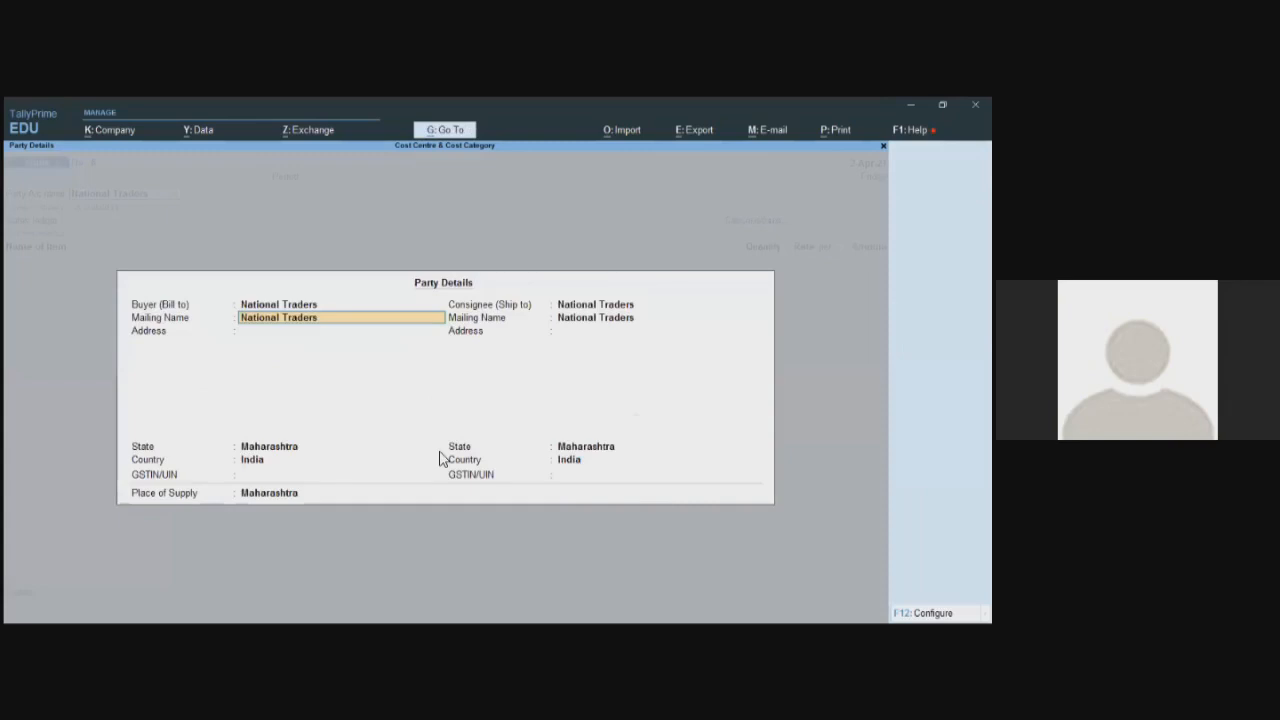
{"action": "key", "text": "ctrl+a"}
{"action": "key", "text": "Return"}
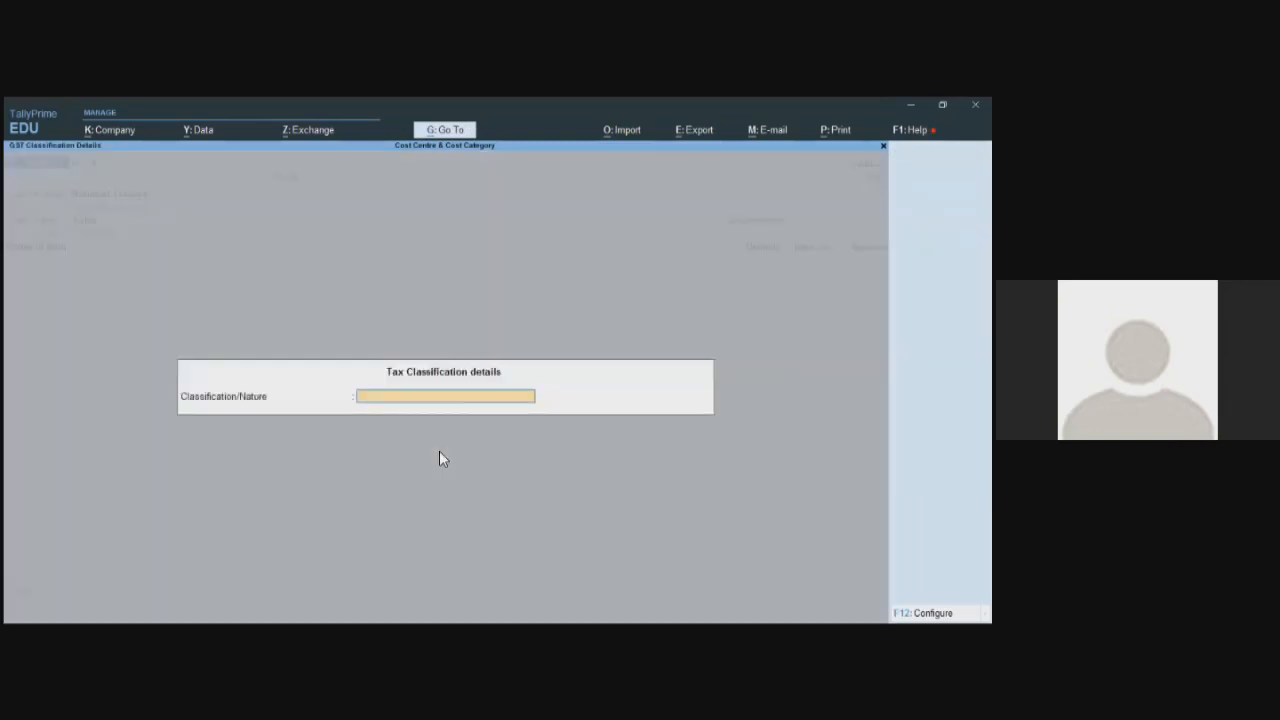
{"action": "key", "text": "Return"}
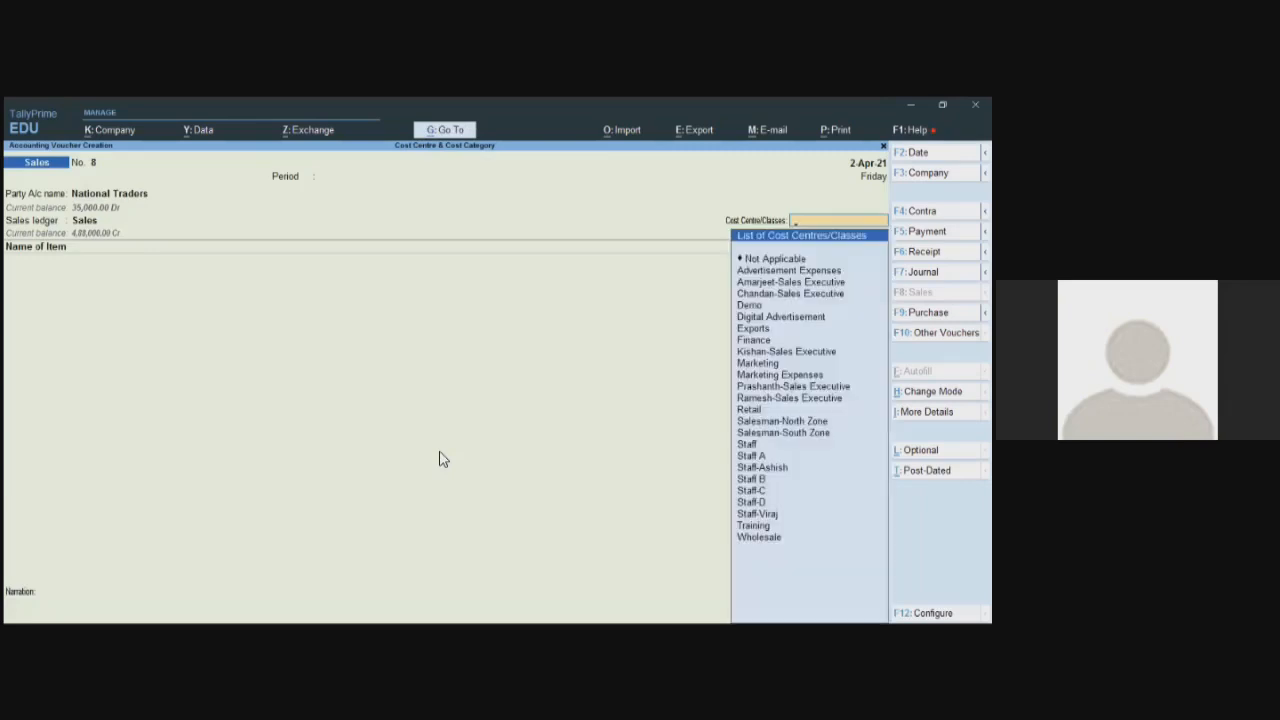
Assign Wholesale as the cost centre/class of the sales voucher
{"action": "key", "text": "Down"}
{"action": "key", "text": "Down"}
{"action": "key", "text": "Down"}
{"action": "key", "text": "Down"}
{"action": "key", "text": "Down"}
{"action": "key", "text": "Down"}
{"action": "key", "text": "Down"}
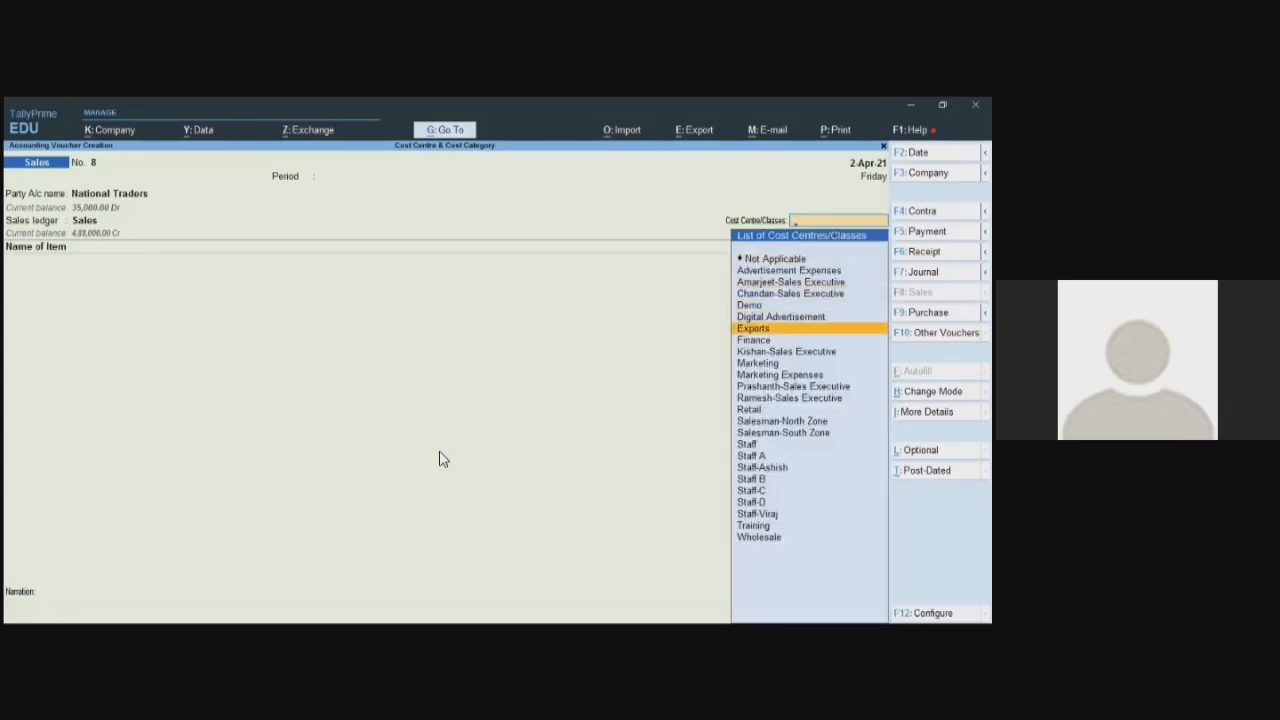
{"action": "key", "text": "Down"}
{"action": "key", "text": "Down"}
{"action": "key", "text": "Down"}
{"action": "key", "text": "Down"}
{"action": "key", "text": "Down"}
{"action": "key", "text": "Down"}
{"action": "key", "text": "Down"}
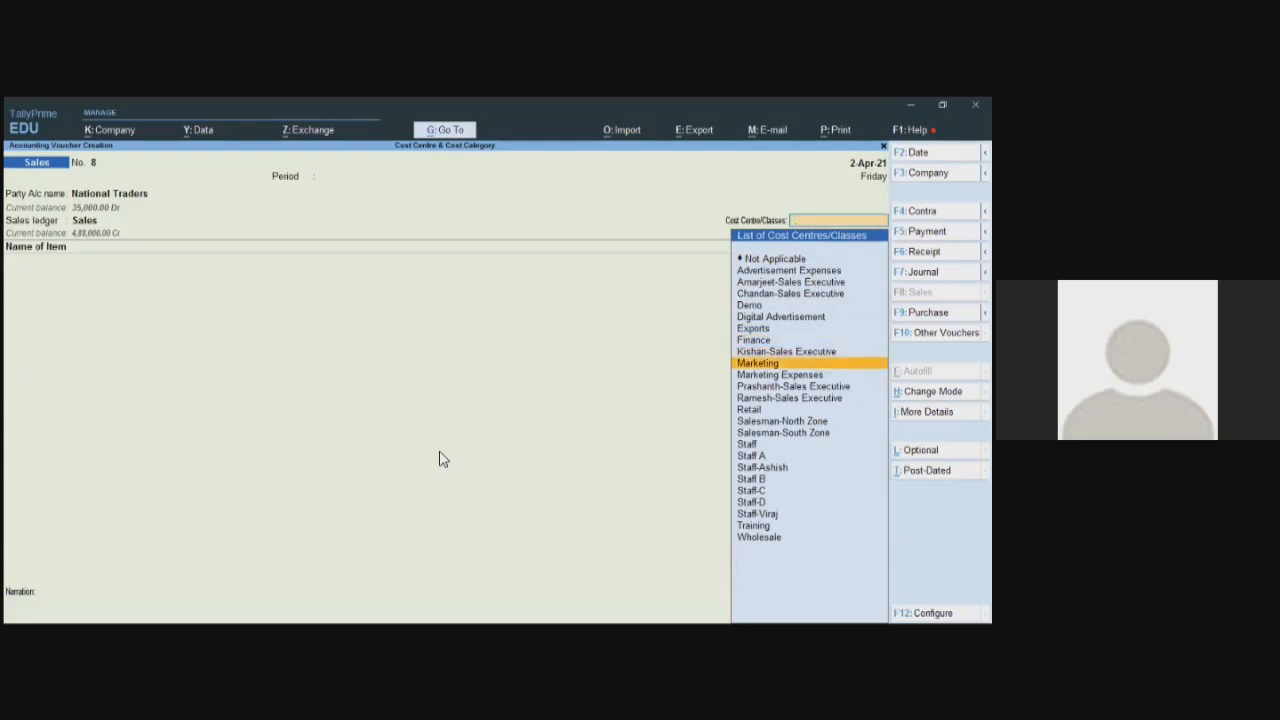
{"action": "key", "text": "Down"}
{"action": "key", "text": "Down"}
{"action": "key", "text": "Down"}
{"action": "key", "text": "Down"}
{"action": "key", "text": "Down"}
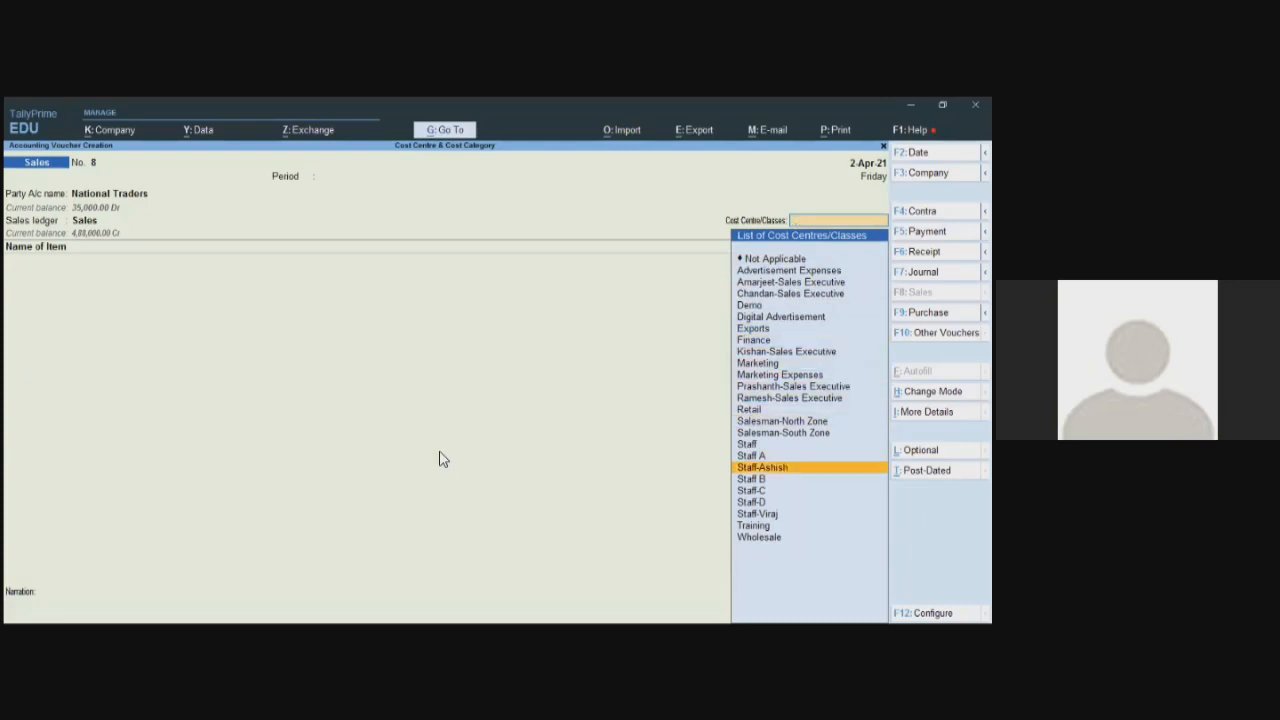
{"action": "key", "text": "Down"}
{"action": "key", "text": "Down"}
{"action": "key", "text": "Down"}
{"action": "key", "text": "Down"}
{"action": "key", "text": "Down"}
{"action": "key", "text": "Down"}
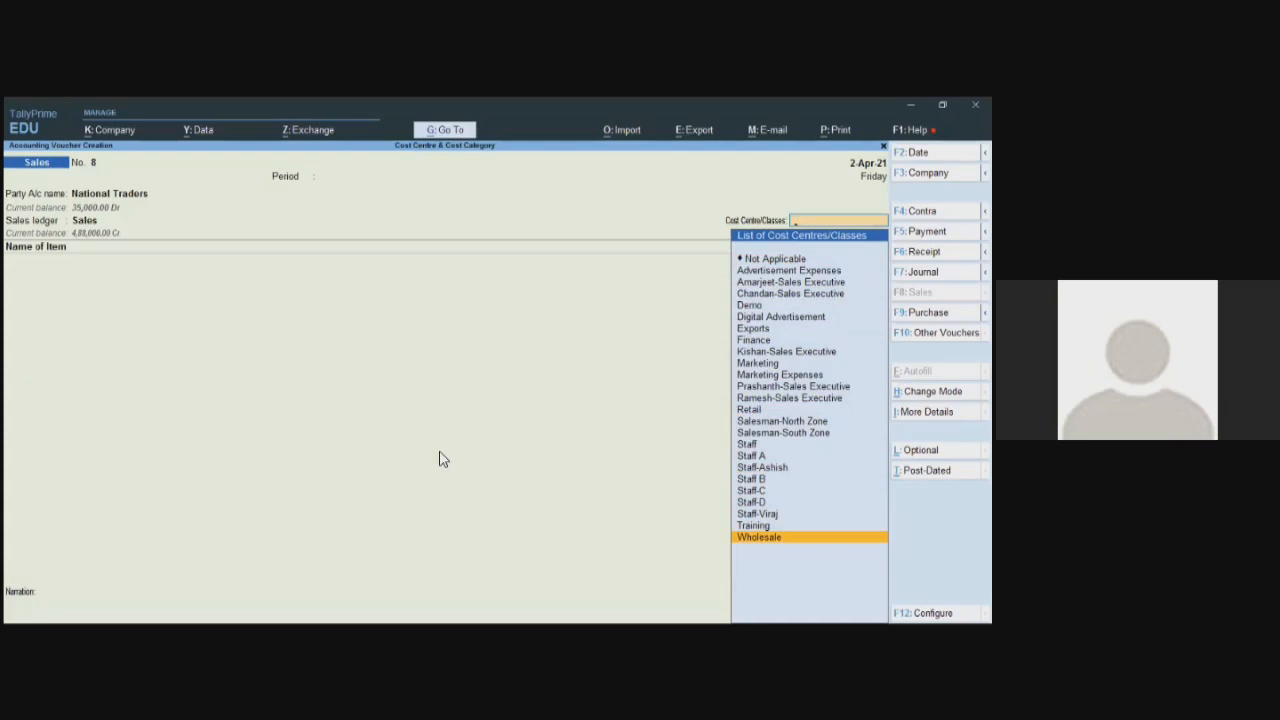
{"action": "key", "text": "Return"}
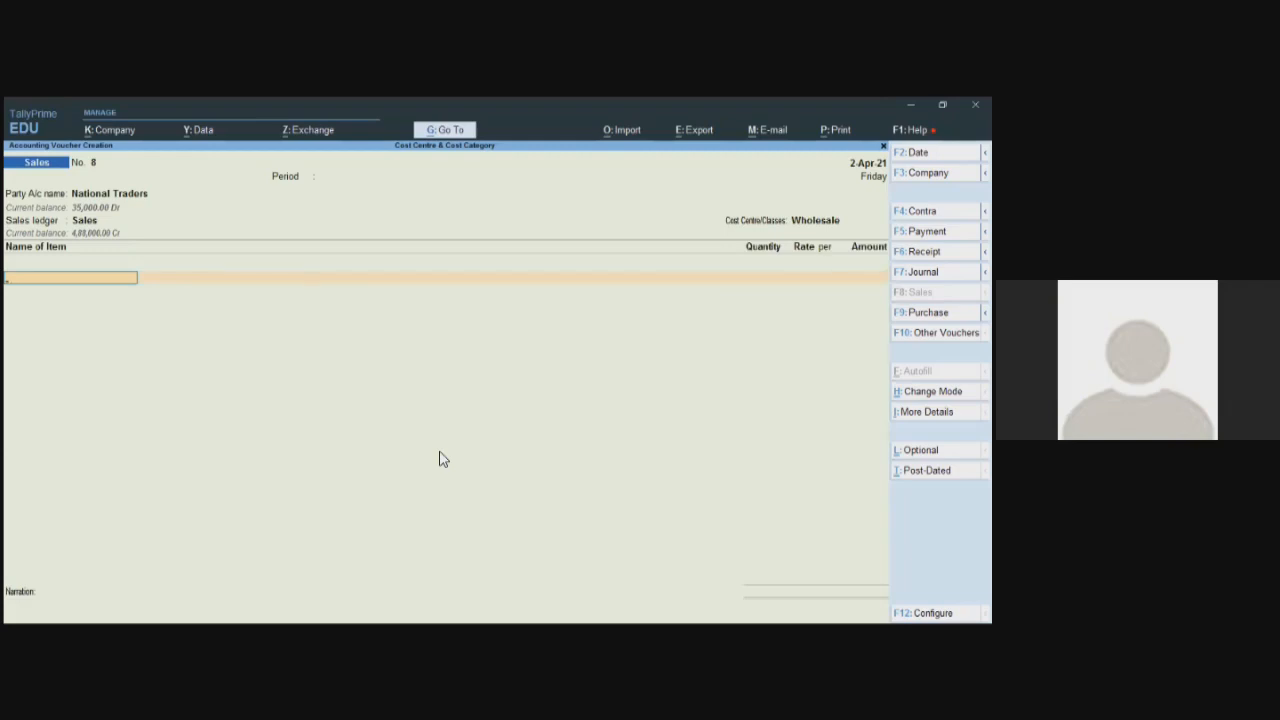
Add Stock Item-01 to the sales voucher with a quantity of 100 nos at a rate of 100.00
{"action": "key", "text": "Down"}
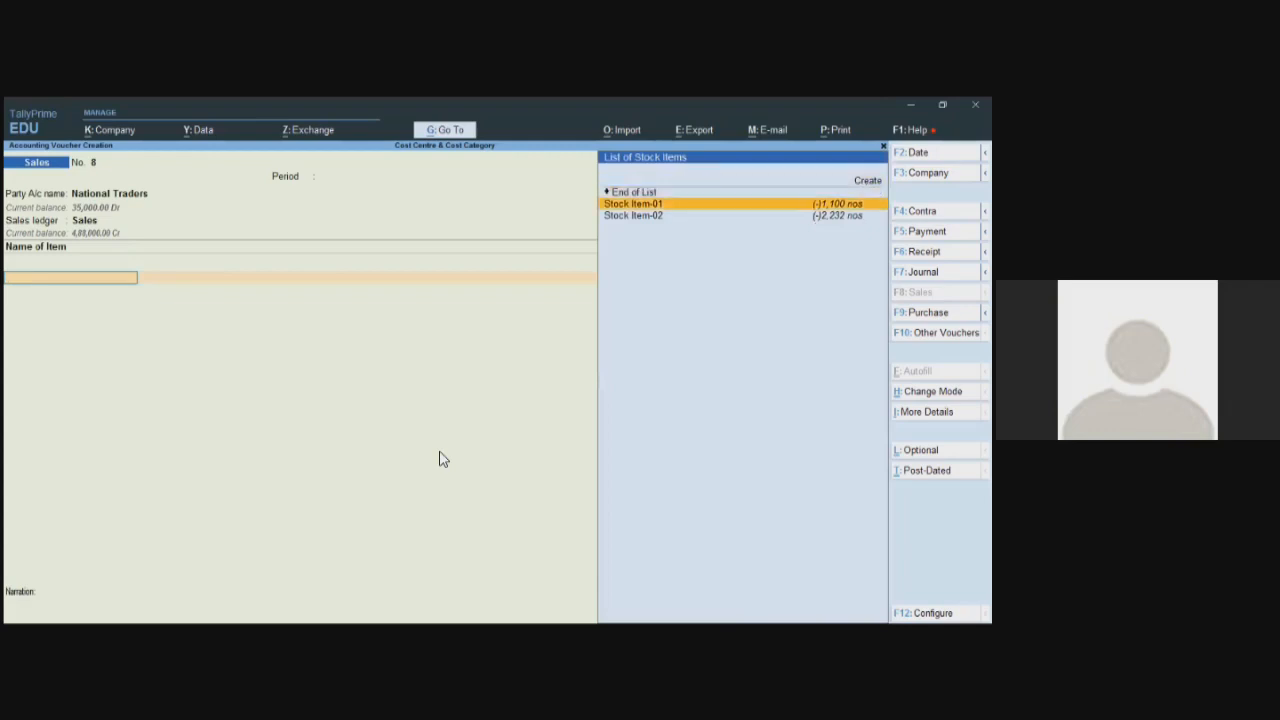
{"action": "key", "text": "Return"}
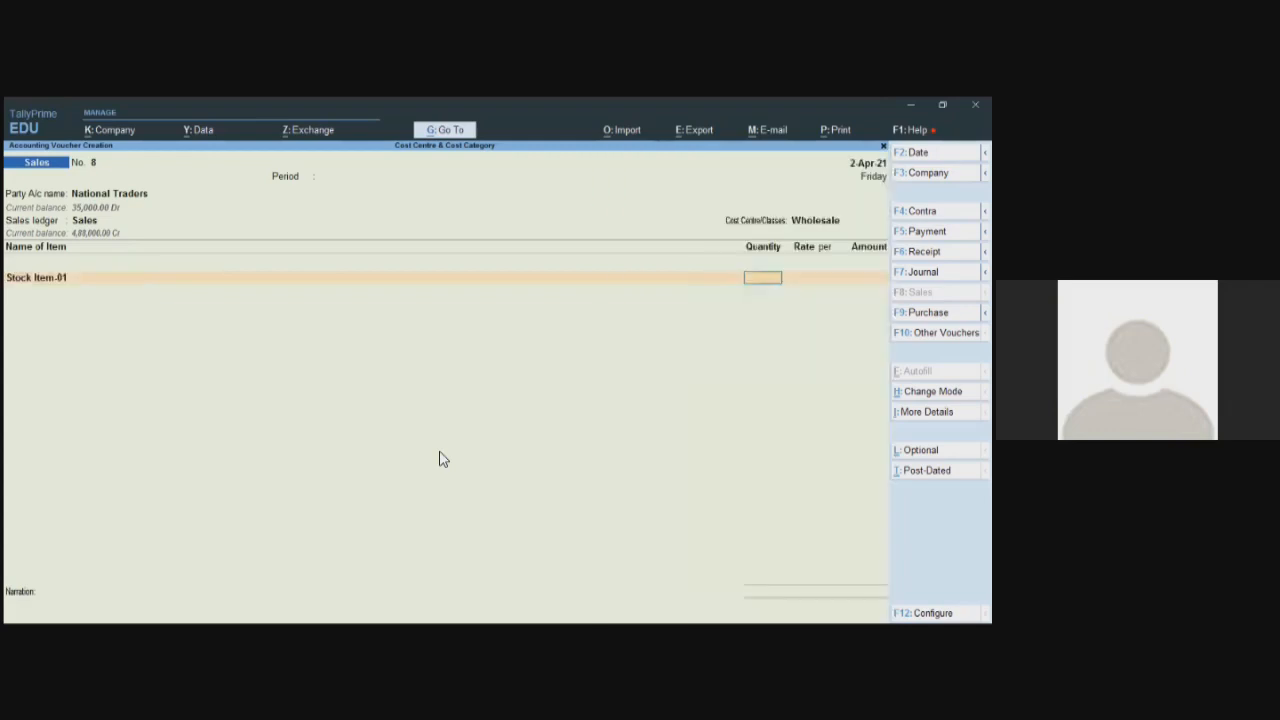
{"action": "type", "text": "100"}
{"action": "key", "text": "Return"}
{"action": "key", "text": "Return"}
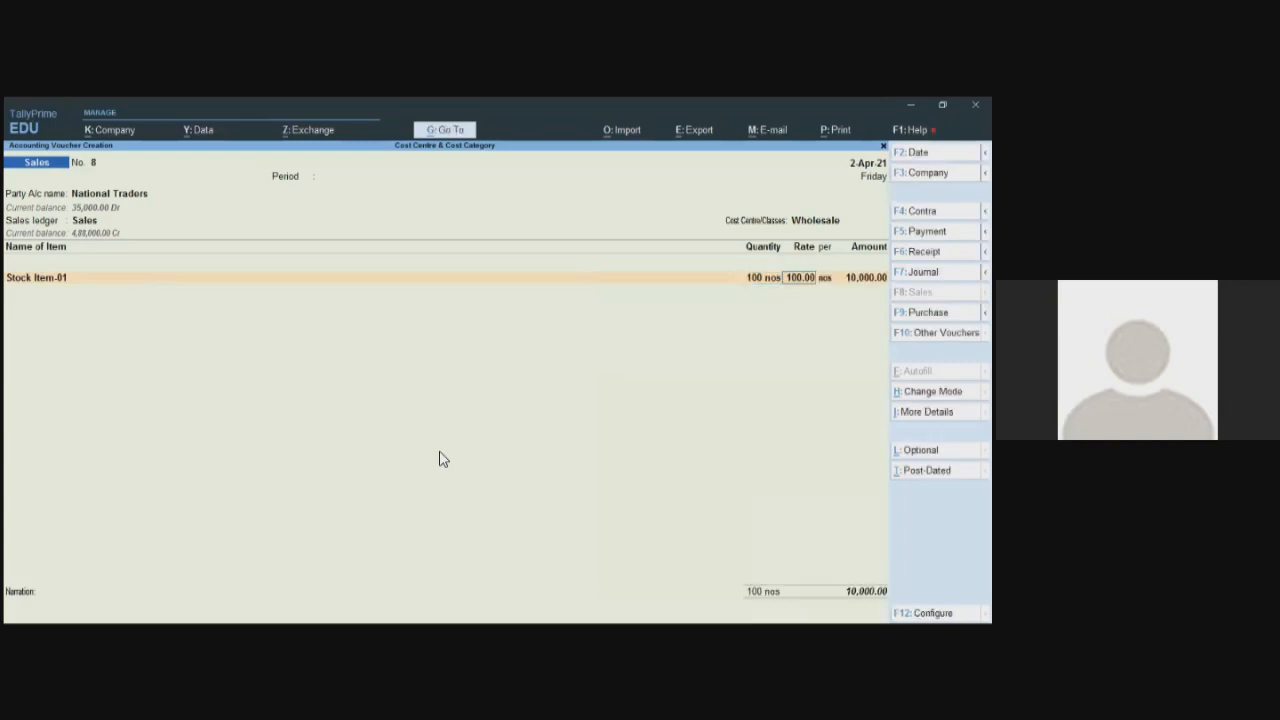
{"action": "key", "text": "Return"}
{"action": "key", "text": "Return"}
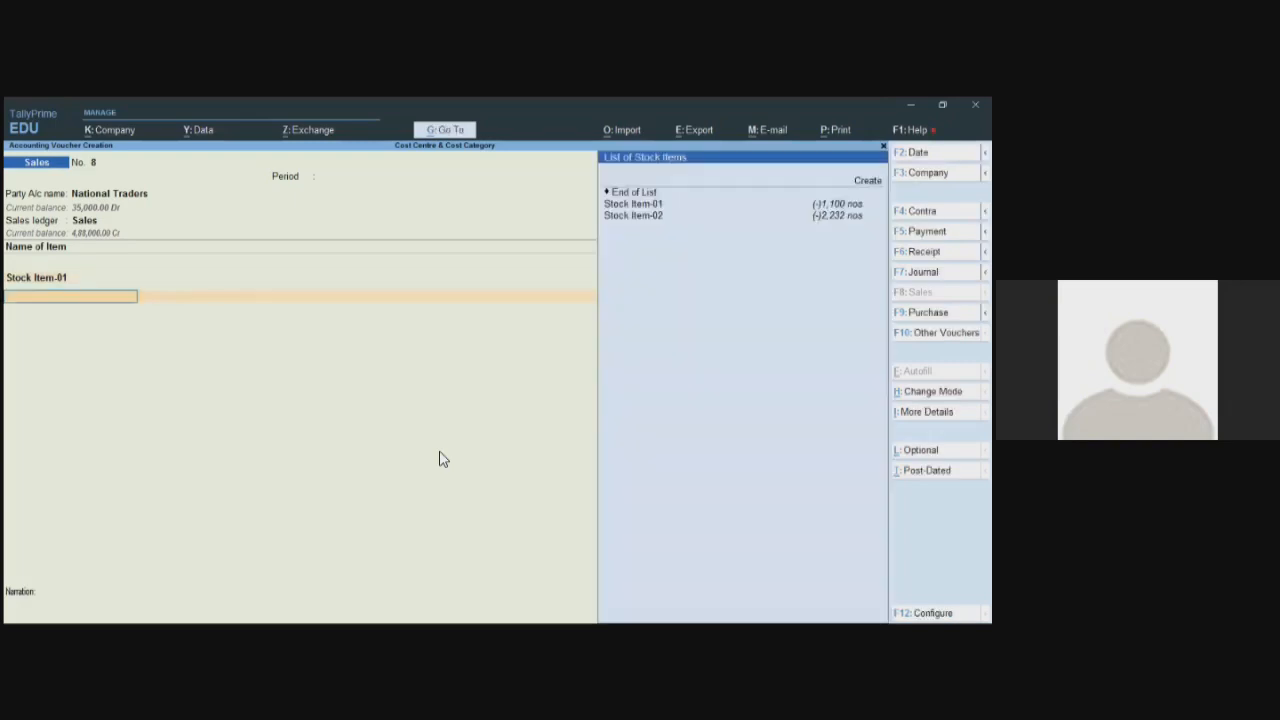
Add Stock Item-02 to the sales voucher with a quantity of 200 nos at a rate of 1,000.00
{"action": "key", "text": "Down"}
{"action": "key", "text": "Down"}
{"action": "key", "text": "Return"}
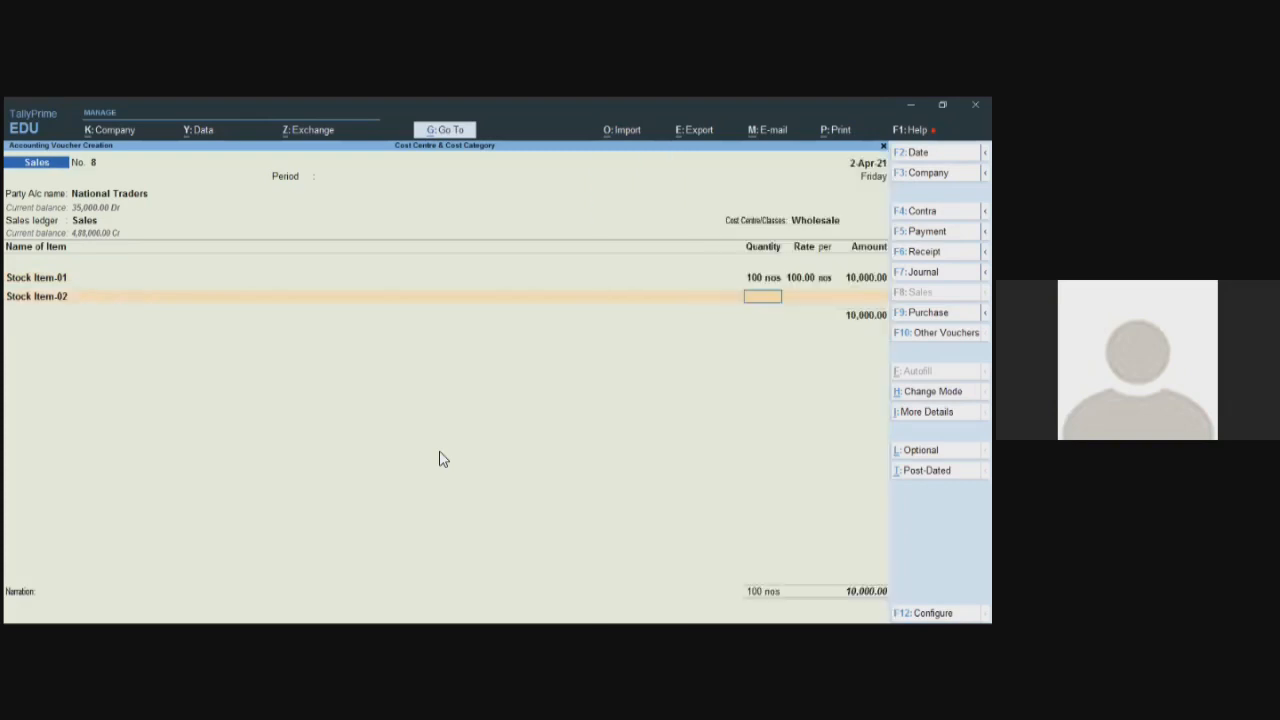
{"action": "type", "text": "200"}
{"action": "key", "text": "Return"}
{"action": "key", "text": "Return"}
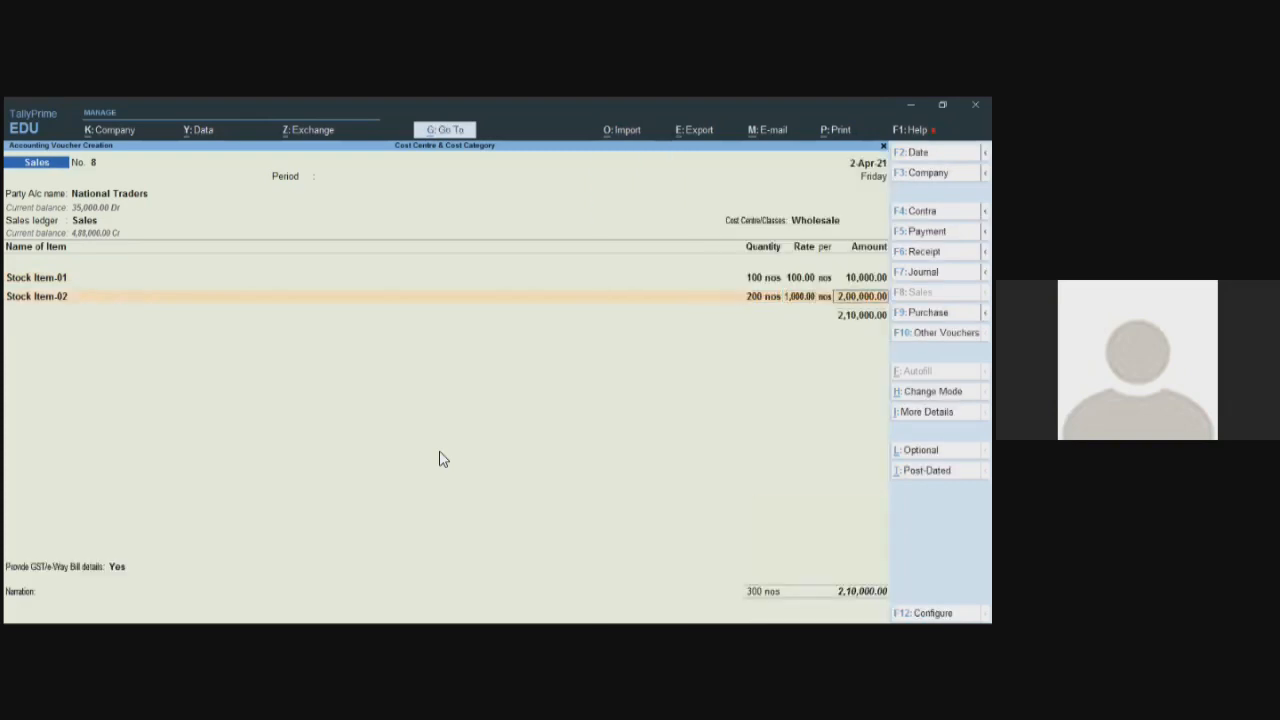
{"action": "key", "text": "Return"}
End the item list, accept the GST/e-Way Bill details and save the sales voucher
{"action": "key", "text": "Return"}
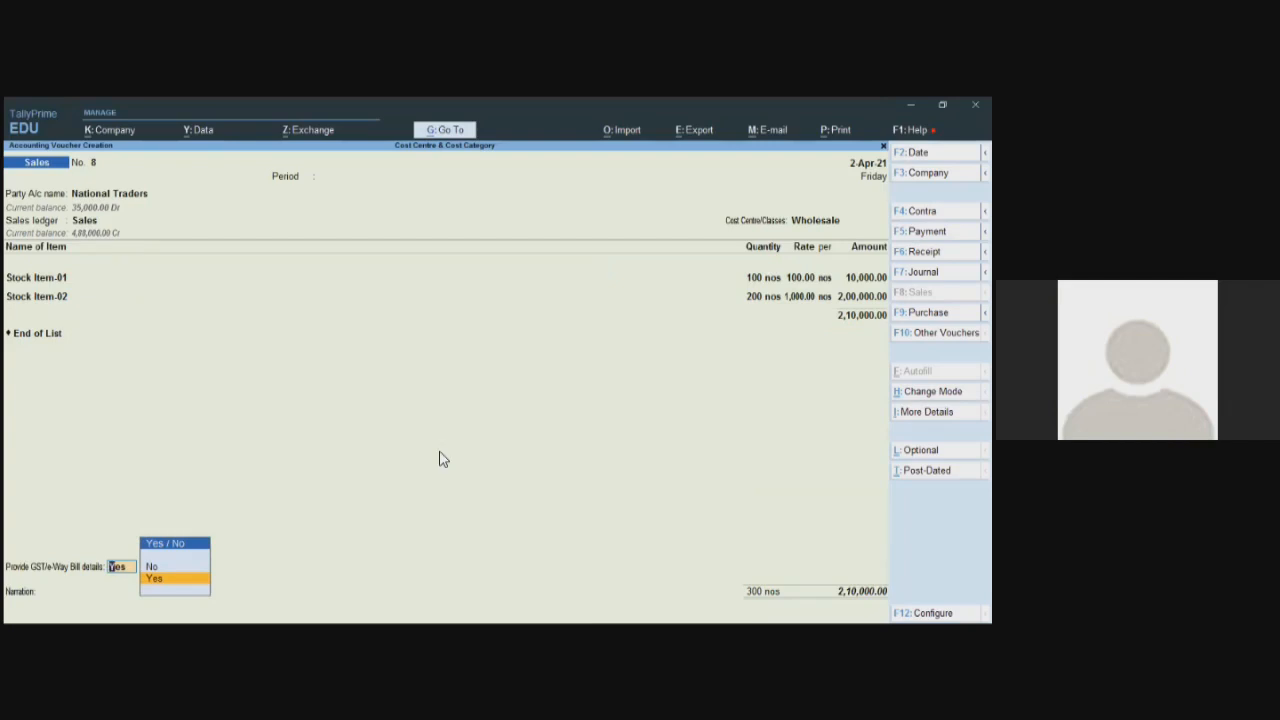
{"action": "key", "text": "Return"}
{"action": "key", "text": "ctrl+a"}
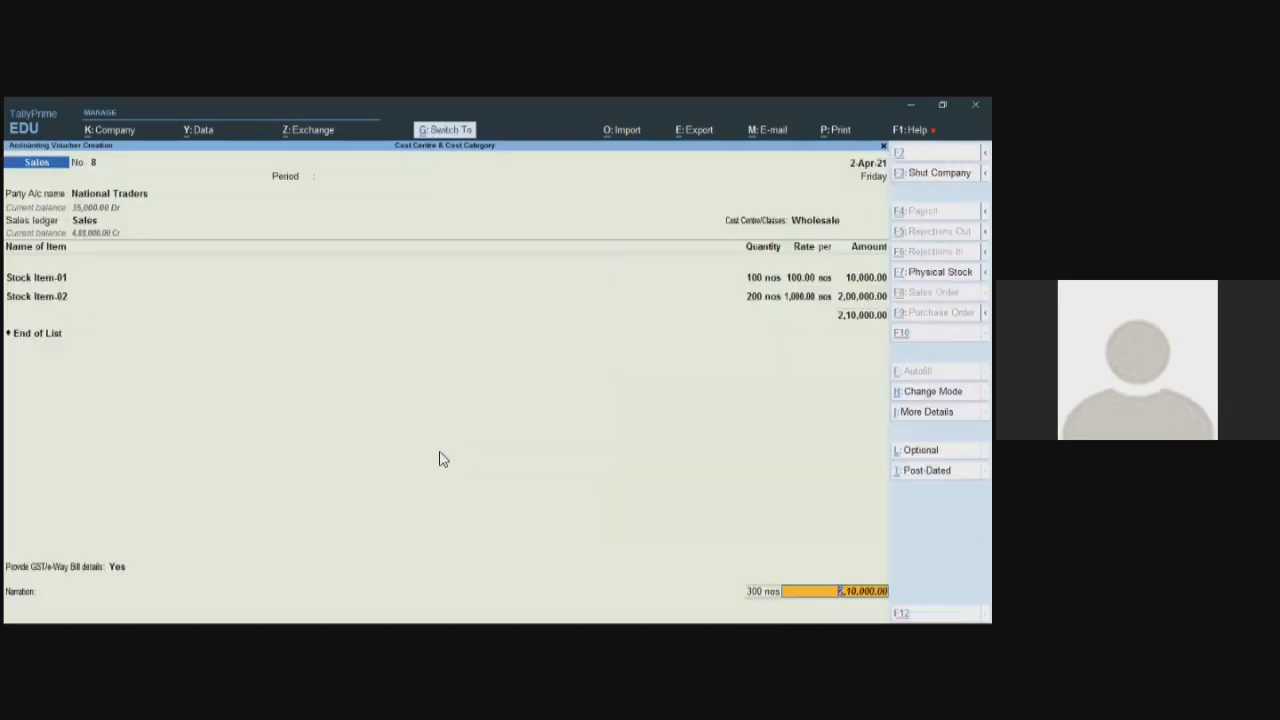
{"action": "key", "text": "ctrl+a"}
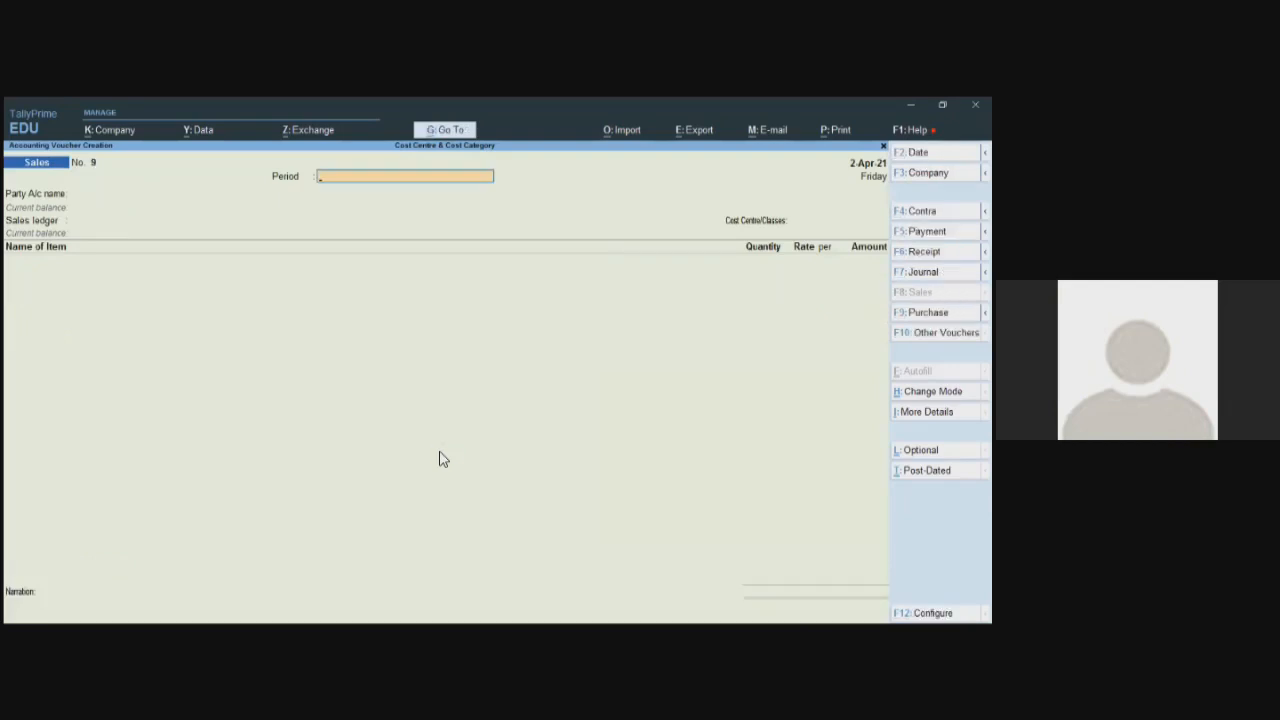
Reopen the saved sales voucher, view it in As Voucher mode to check its cost centre allocations, and quit it without saving
{"action": "key", "text": "Page_Up"}
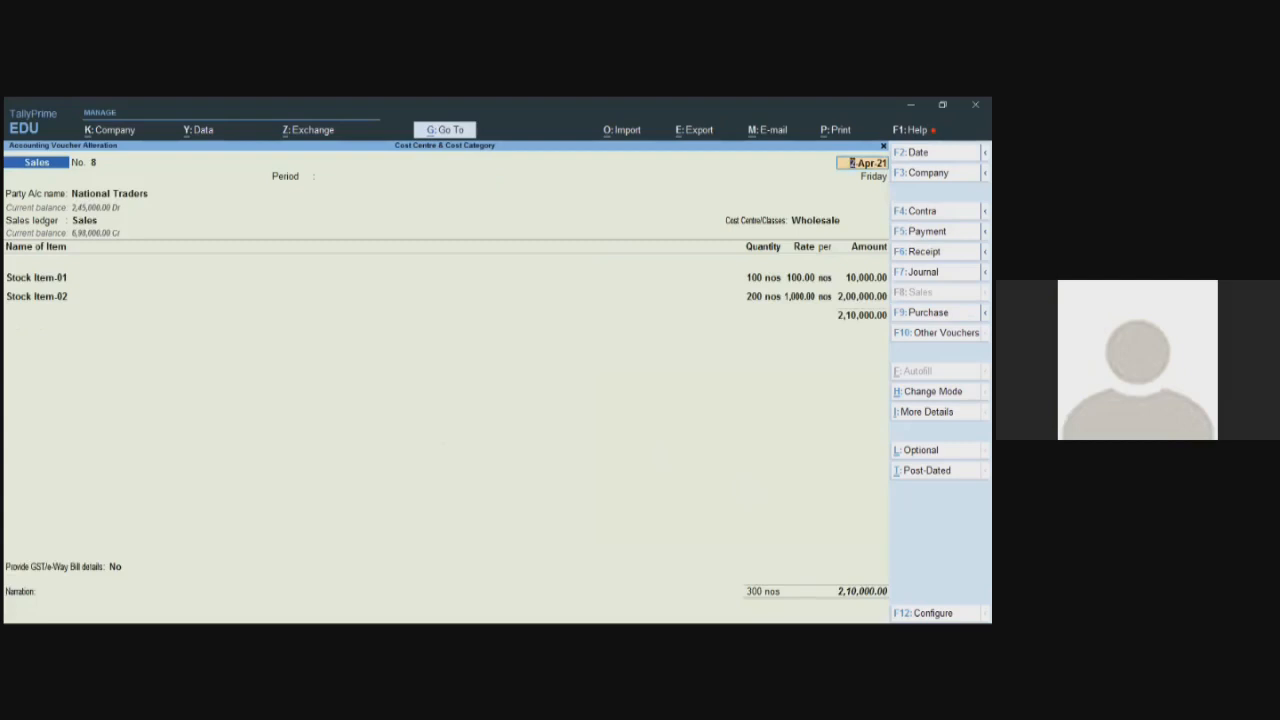
{"action": "key", "text": "ctrl+h"}
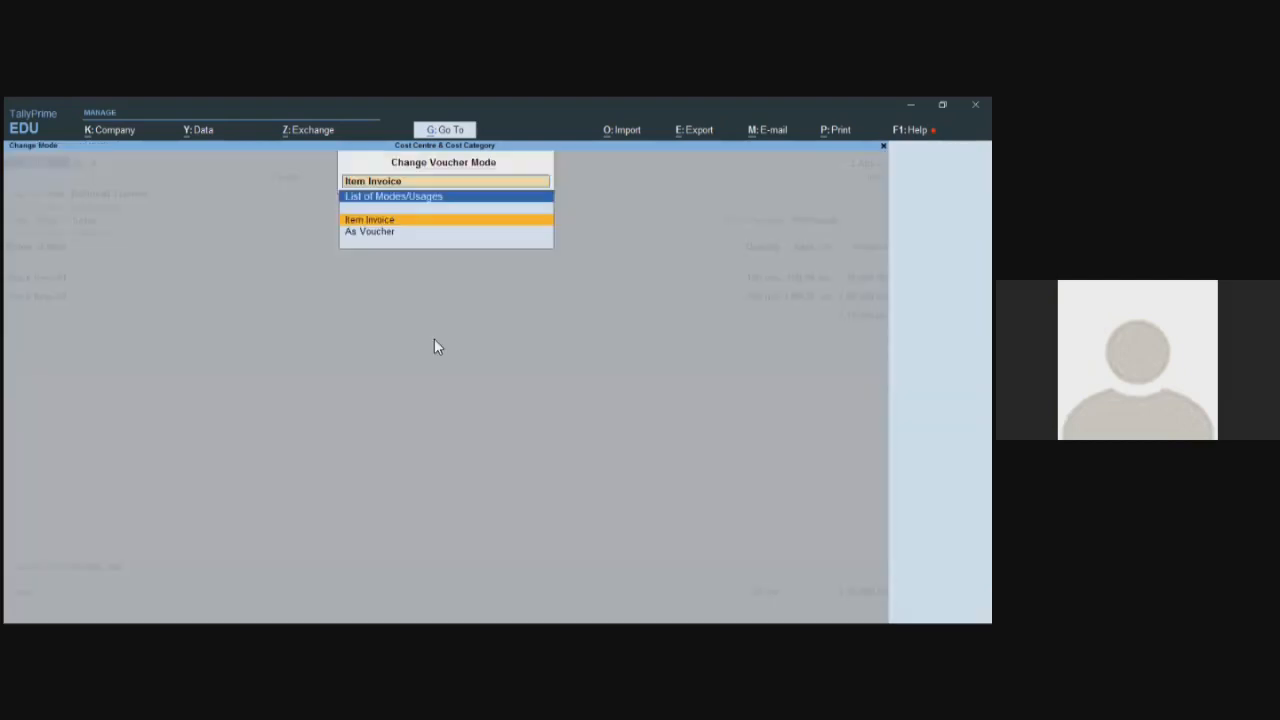
{"action": "left_click", "coordinate": [364, 233]}
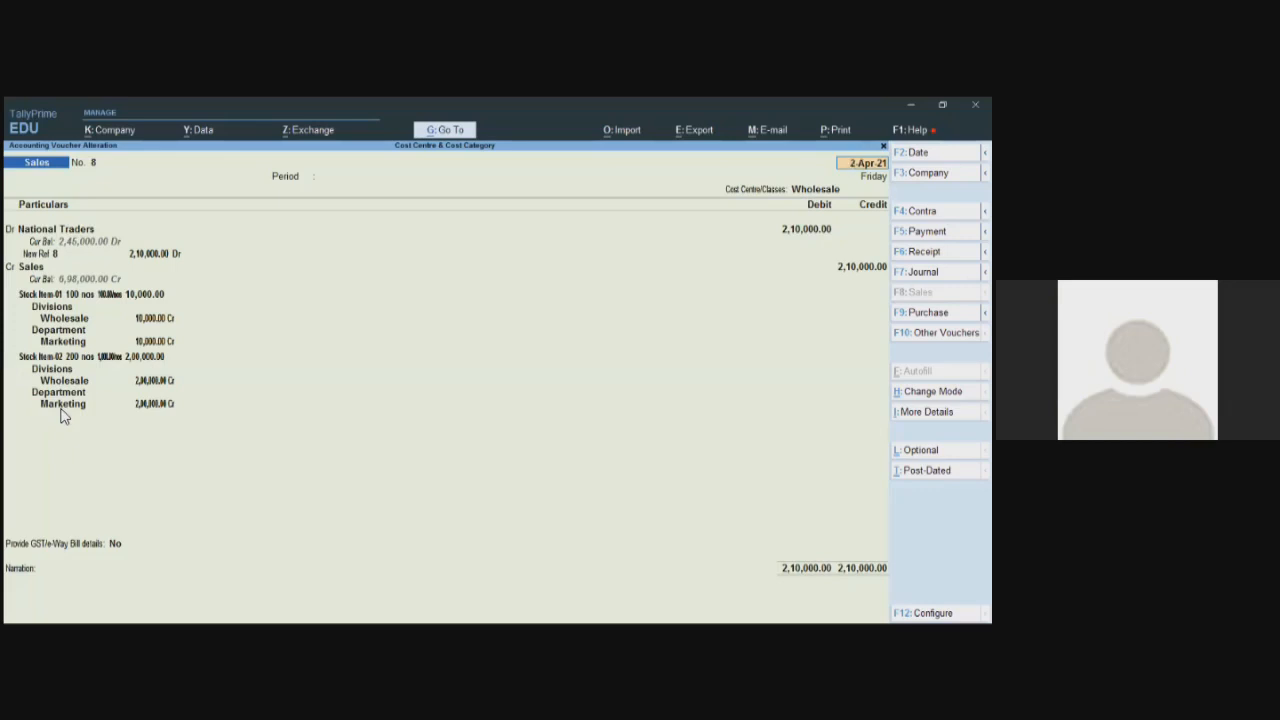
{"action": "key", "text": "BackSpace"}
{"action": "key", "text": "Escape"}
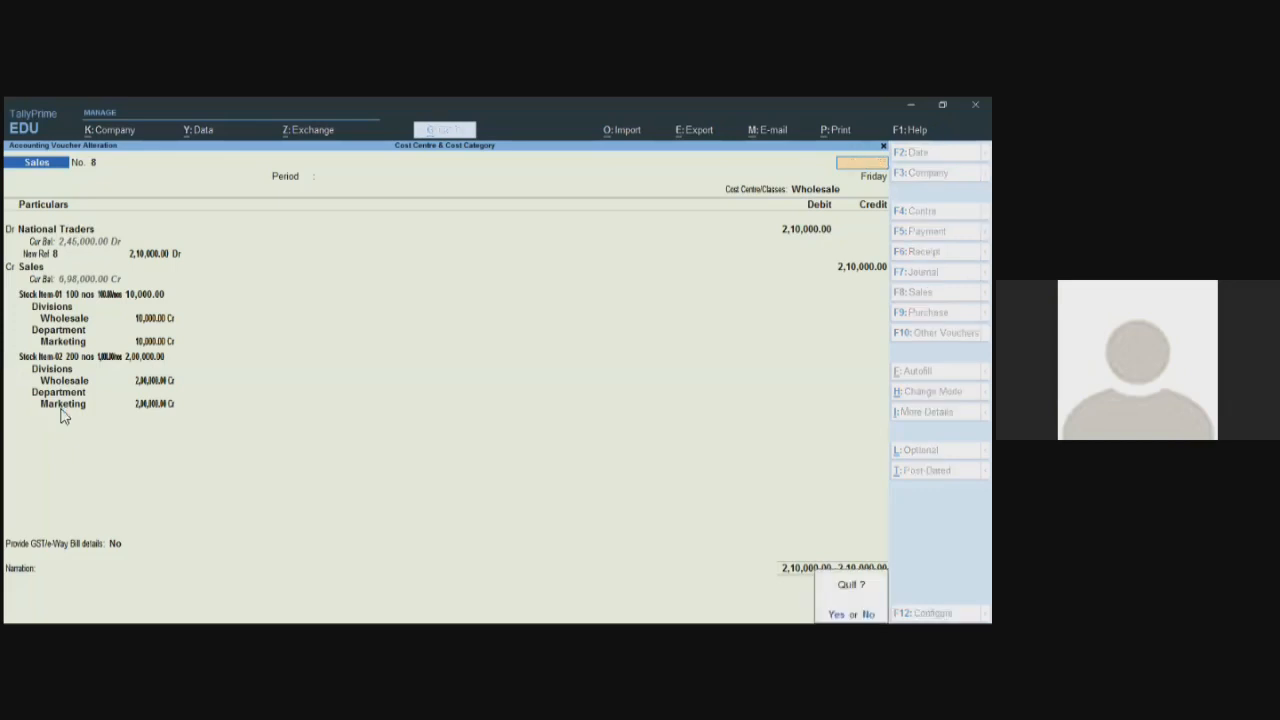
{"action": "key", "text": "Return"}
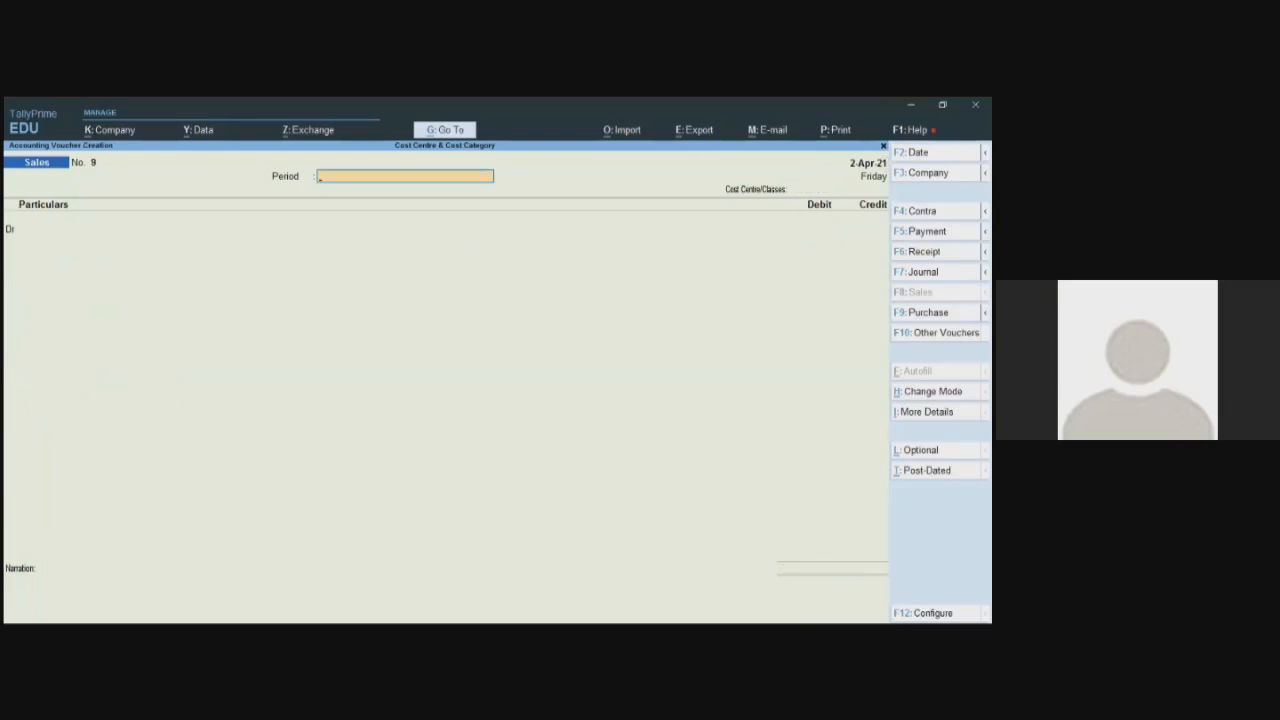
Start a payment voucher with Marketing Expenses as the cost centre/class and Cash as the account
{"action": "key", "text": "F5"}
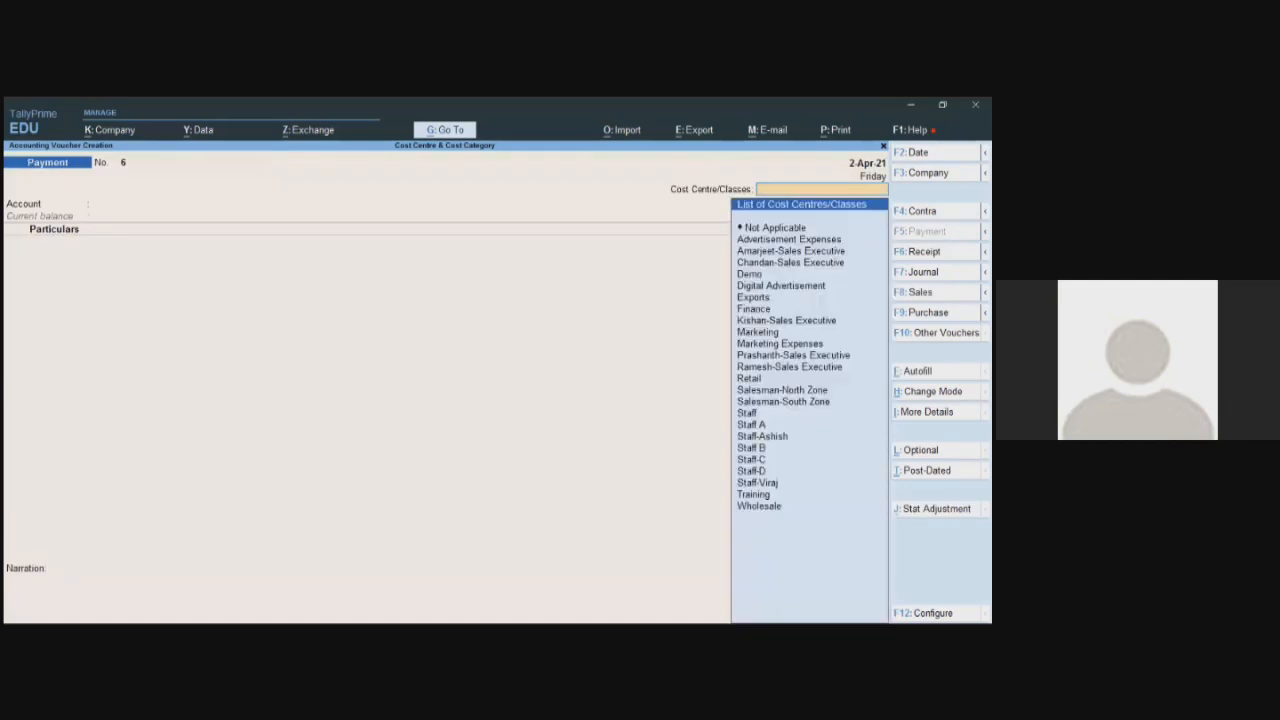
{"action": "type", "text": "Mark"}
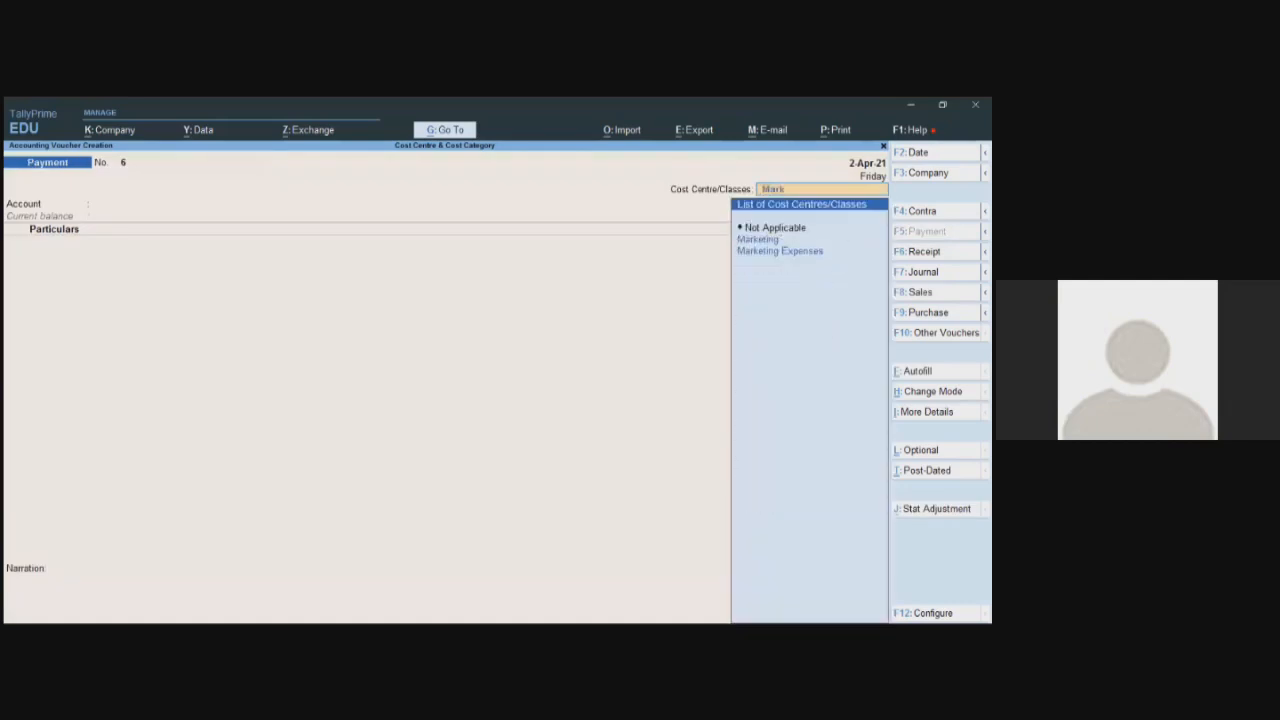
{"action": "type", "text": "e"}
{"action": "key", "text": "Down"}
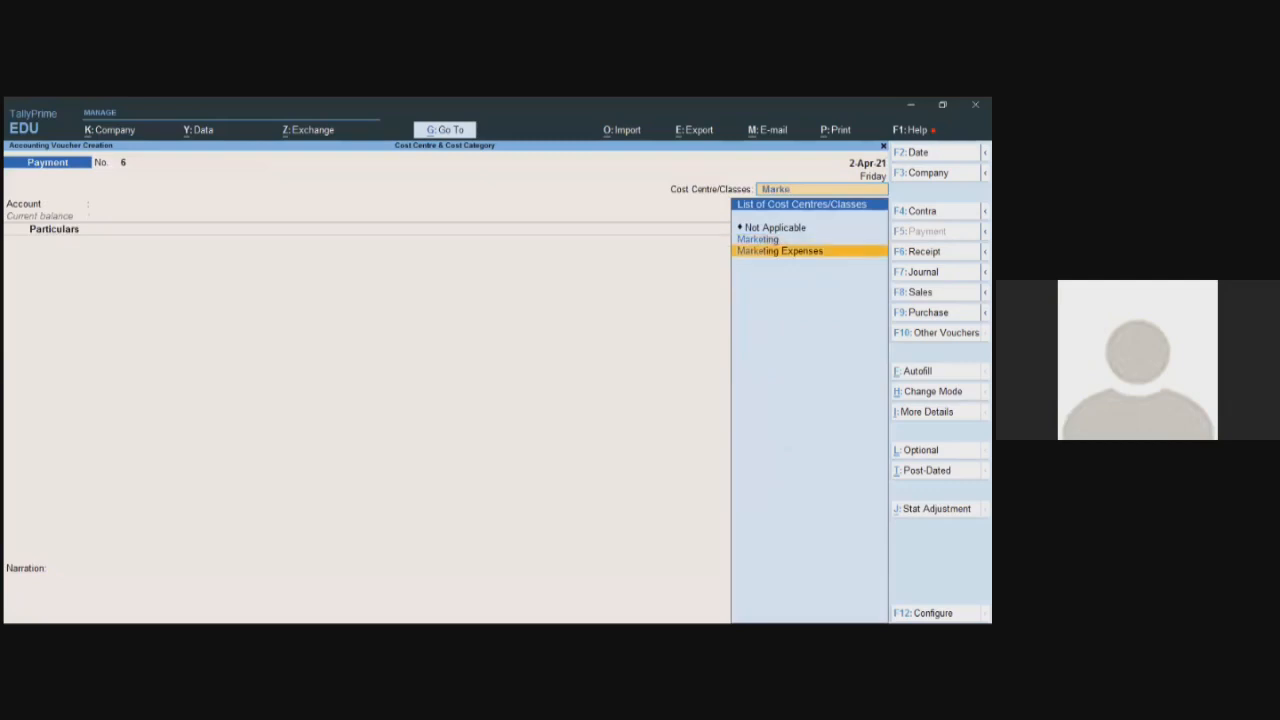
{"action": "key", "text": "Return"}
{"action": "type", "text": "Cas"}
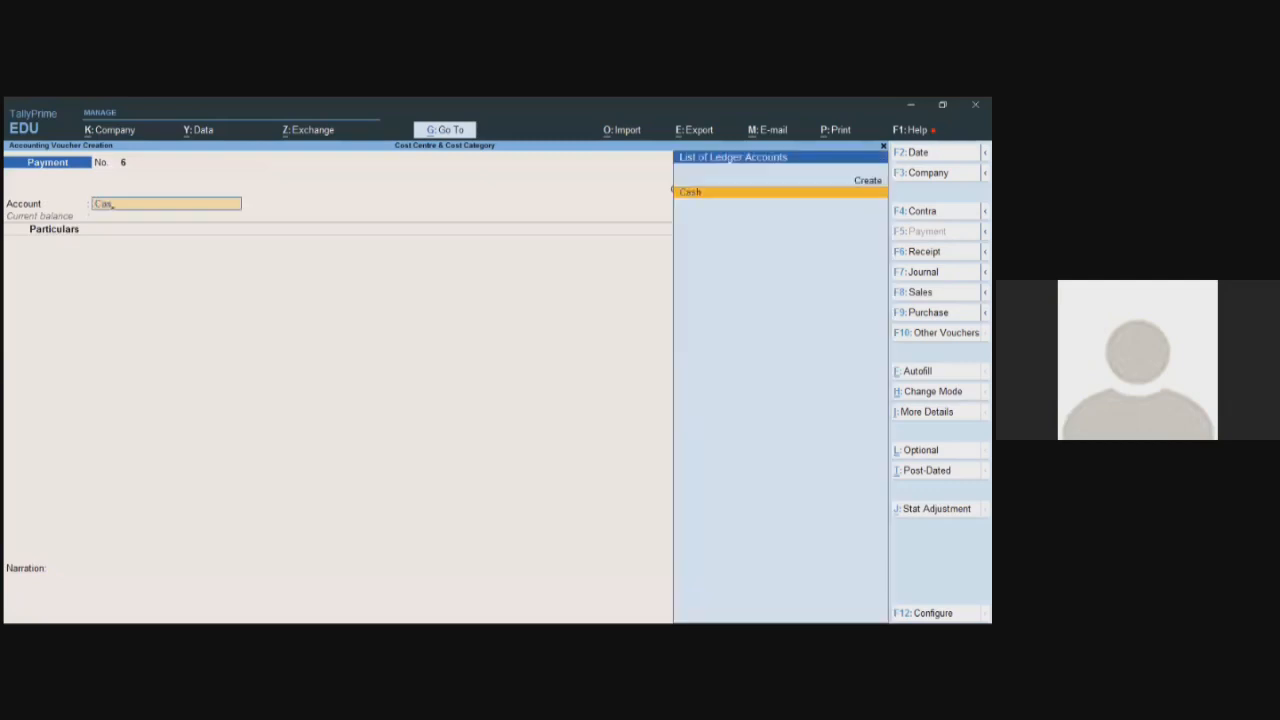
{"action": "key", "text": "Return"}
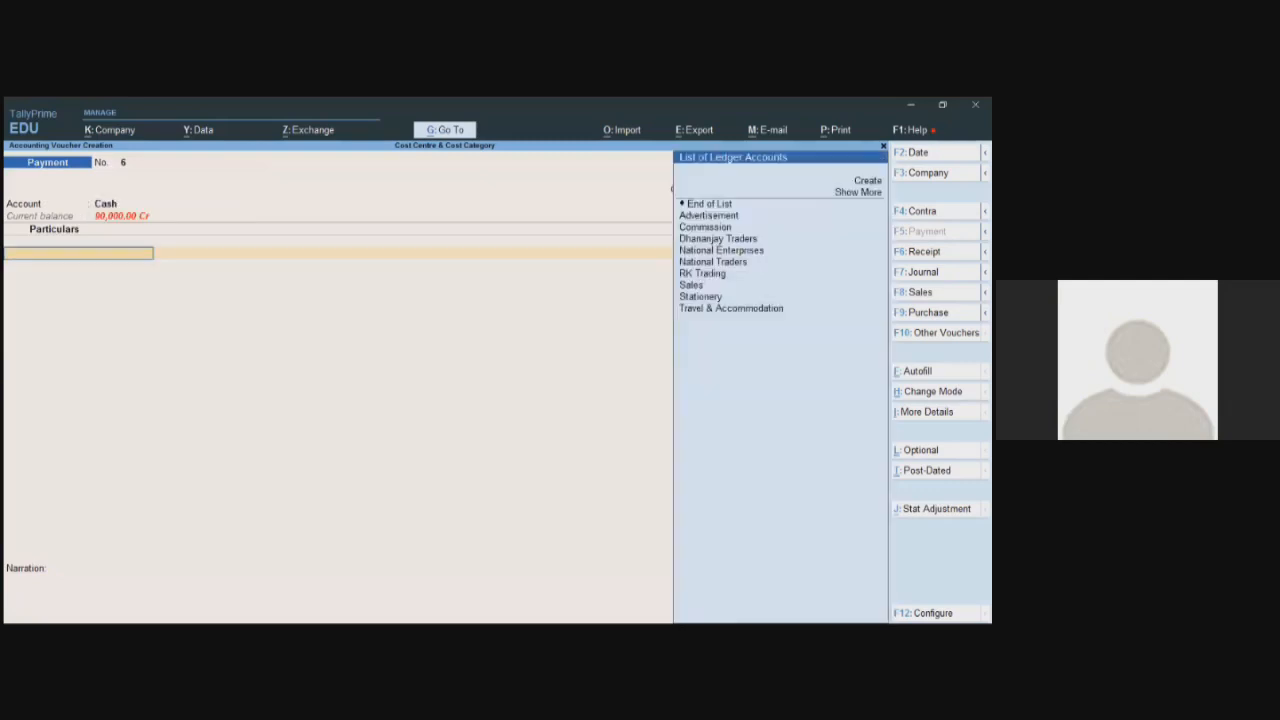
Enter Travel & Accommodation for 30,000 in the payment voucher, leave the narration blank and save the voucher
{"action": "type", "text": "Tra"}
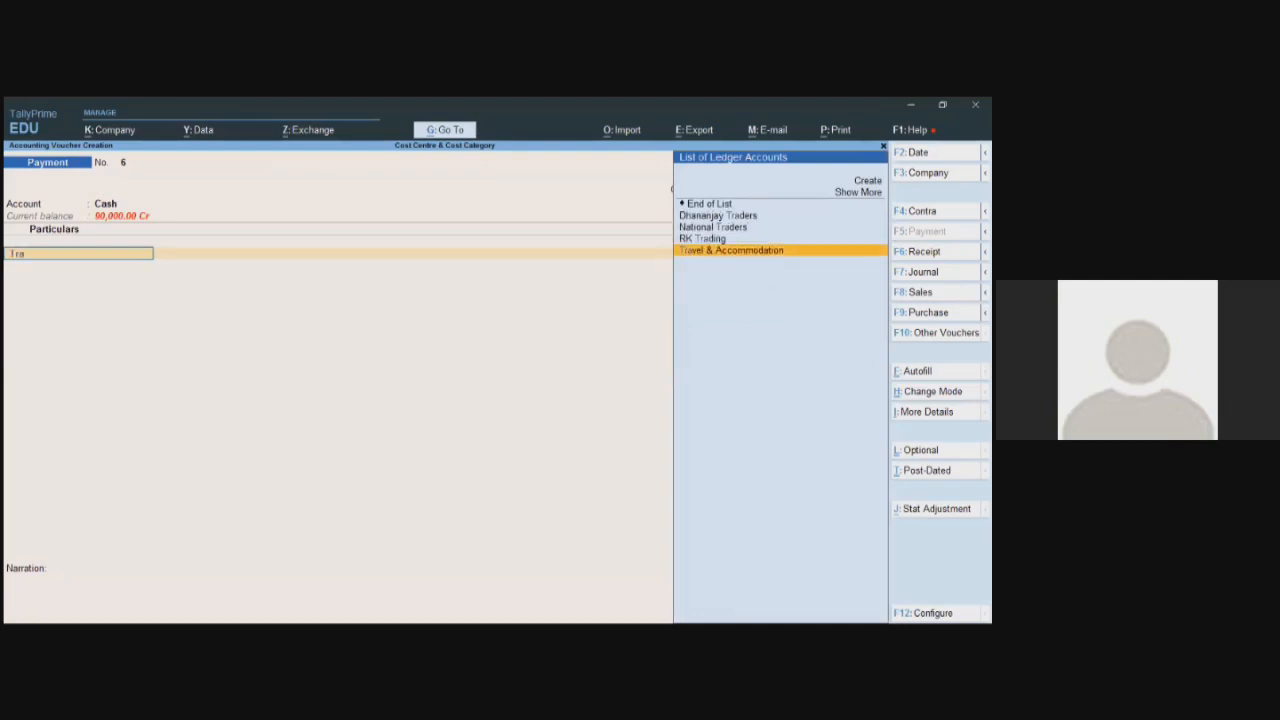
{"action": "key", "text": "Return"}
{"action": "key", "text": "Return"}
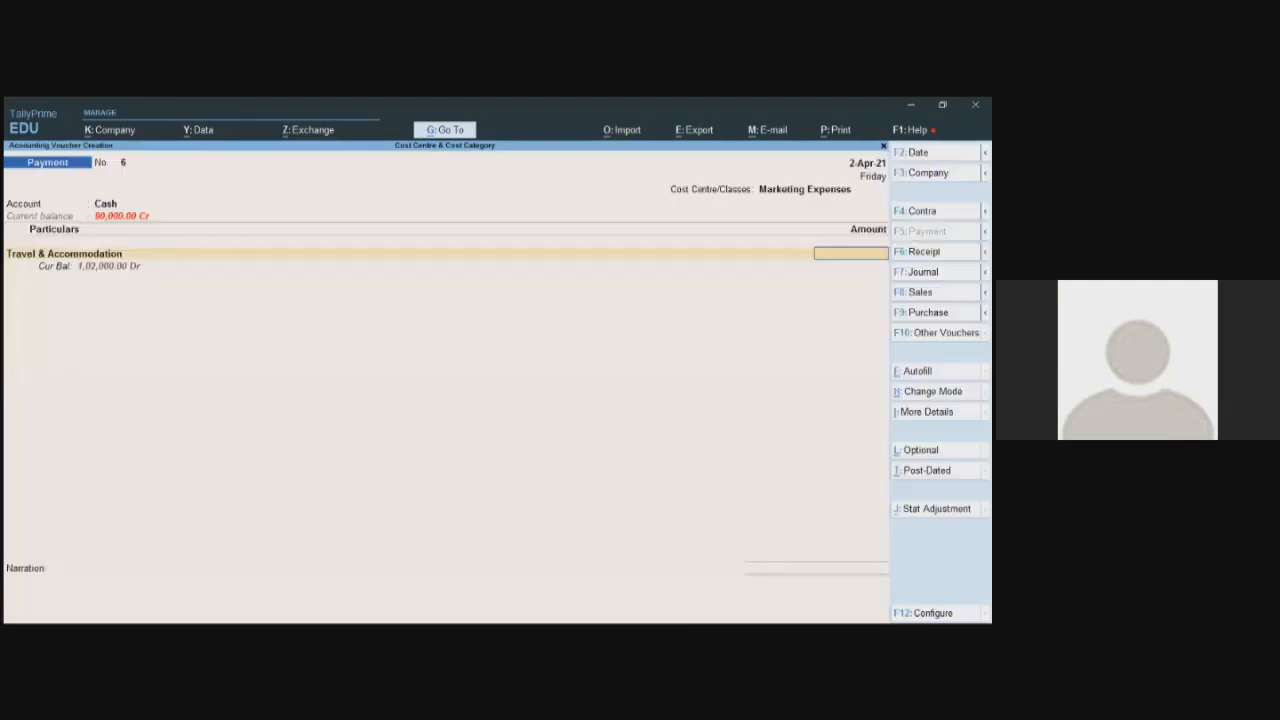
{"action": "type", "text": "30000"}
{"action": "key", "text": "Return"}
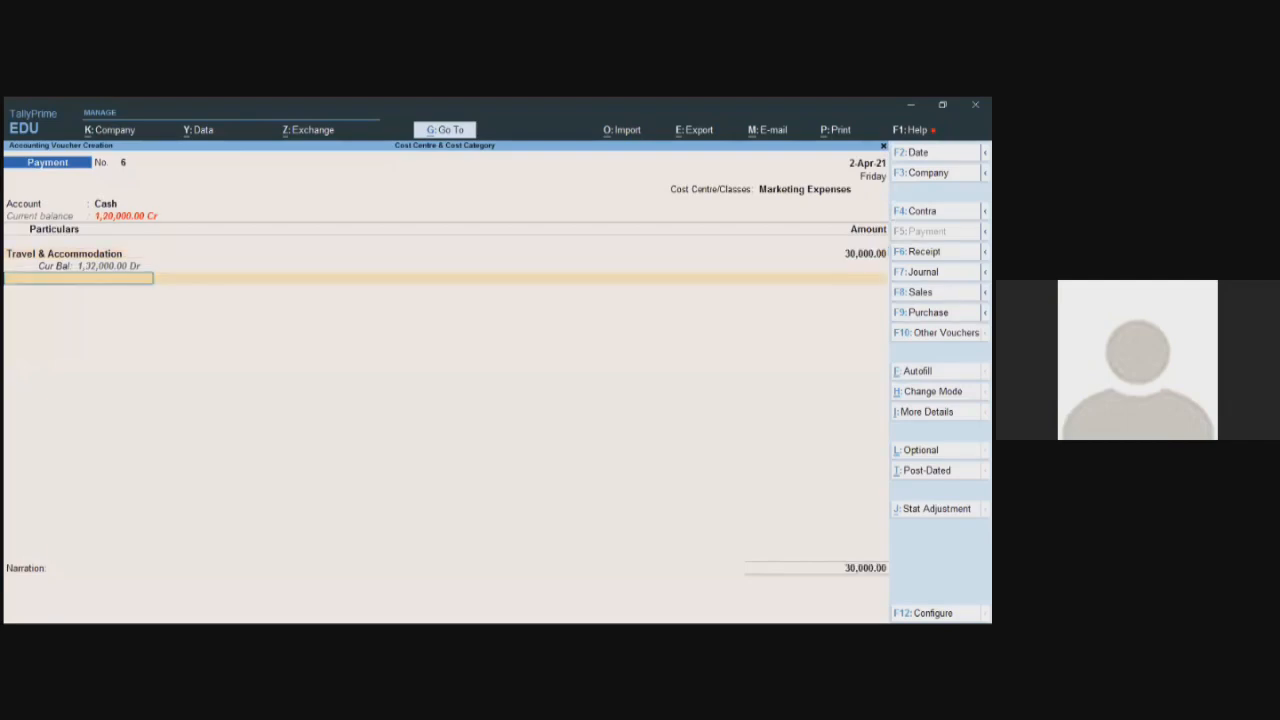
{"action": "key", "text": "Return"}
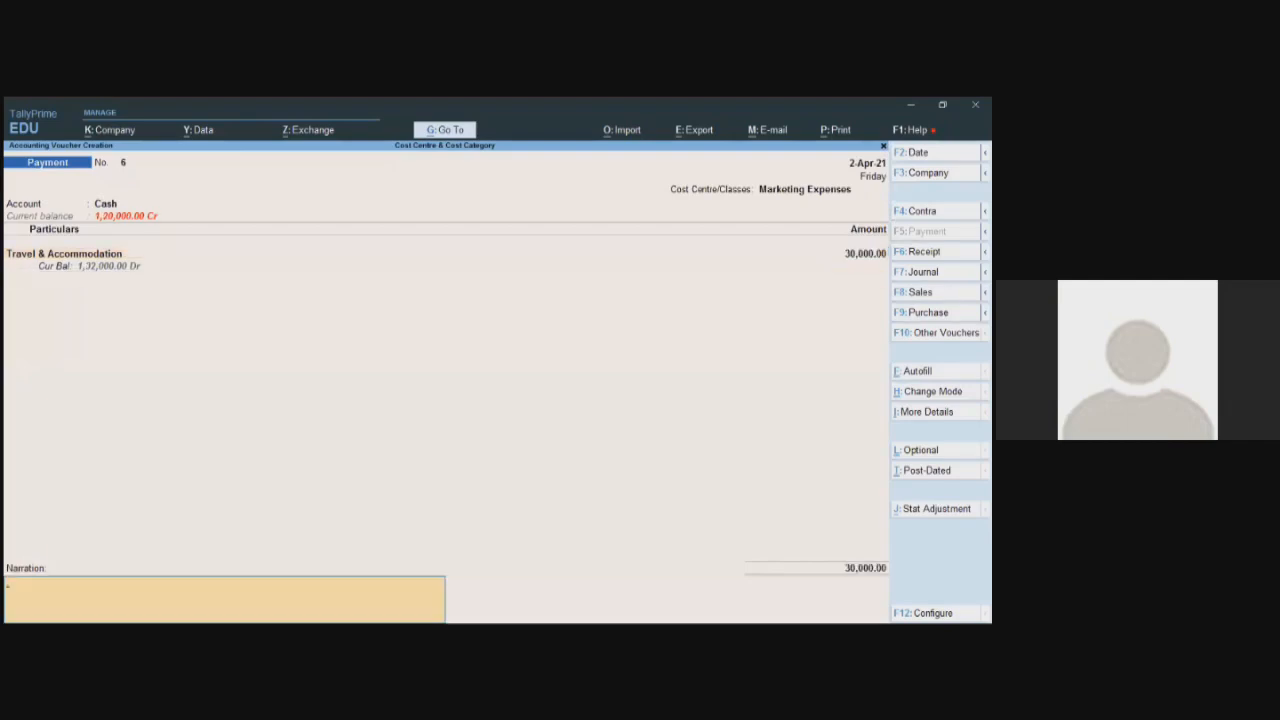
{"action": "key", "text": "Return"}
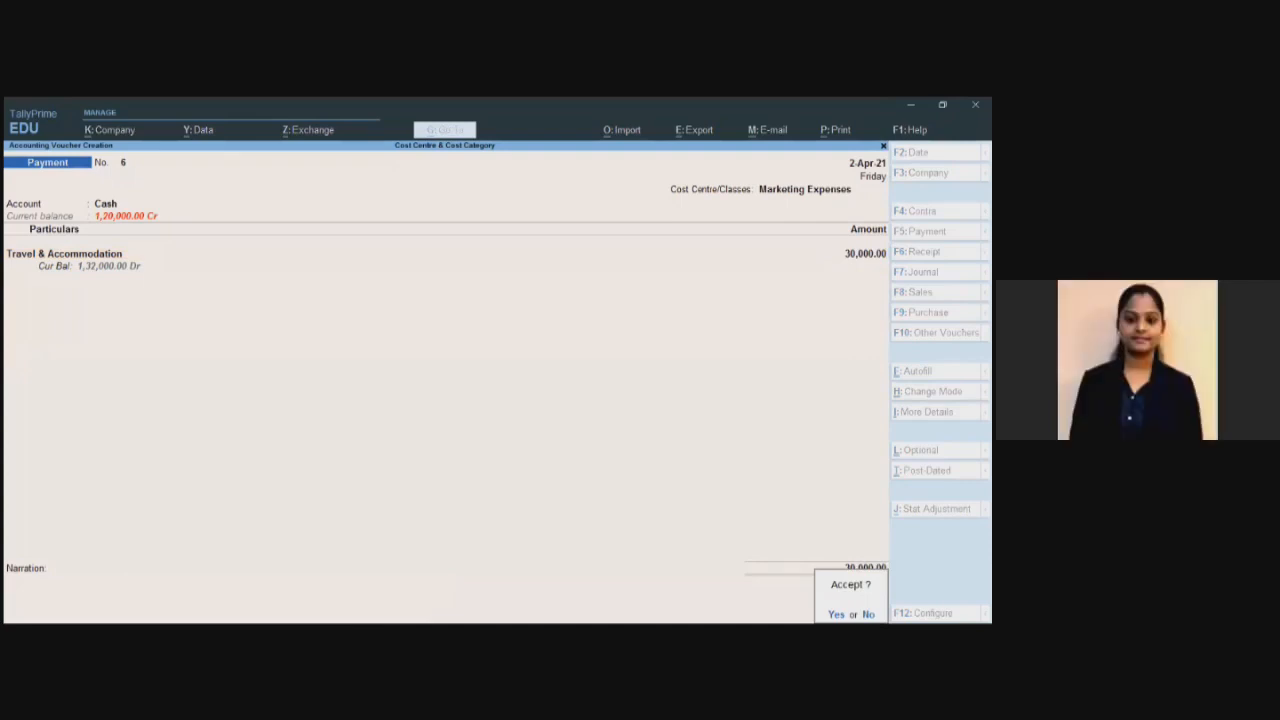
{"action": "key", "text": "y"}
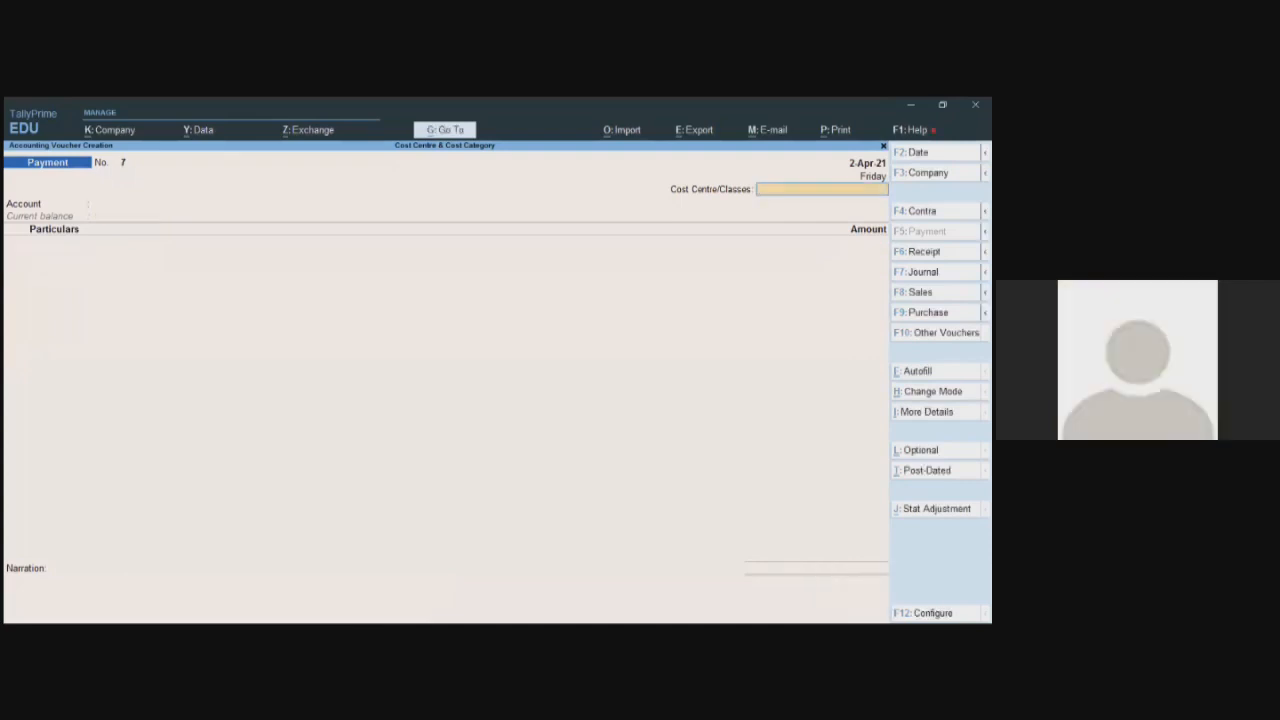
Reopen the saved payment voucher to check its Department cost centre allocation, quit it and return to the Gateway of Tally
{"action": "key", "text": "Page_Up"}
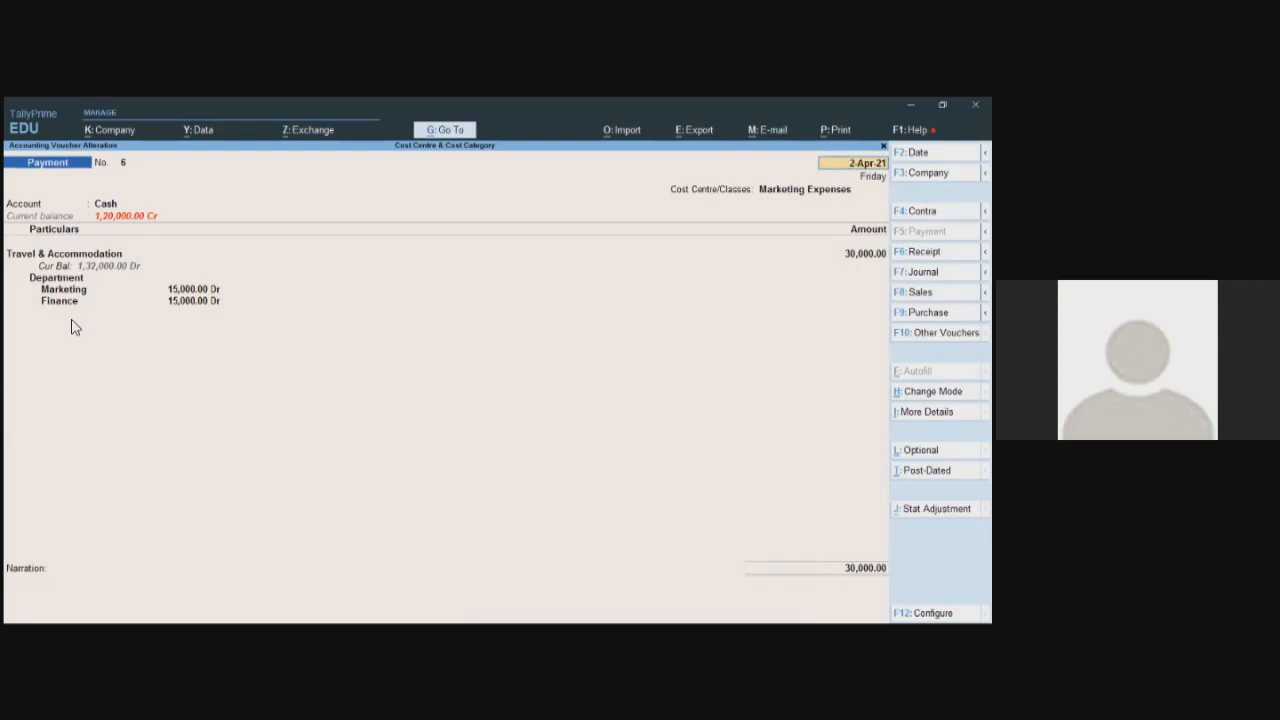
{"action": "key", "text": "BackSpace"}
{"action": "key", "text": "Escape"}
{"action": "key", "text": "Return"}
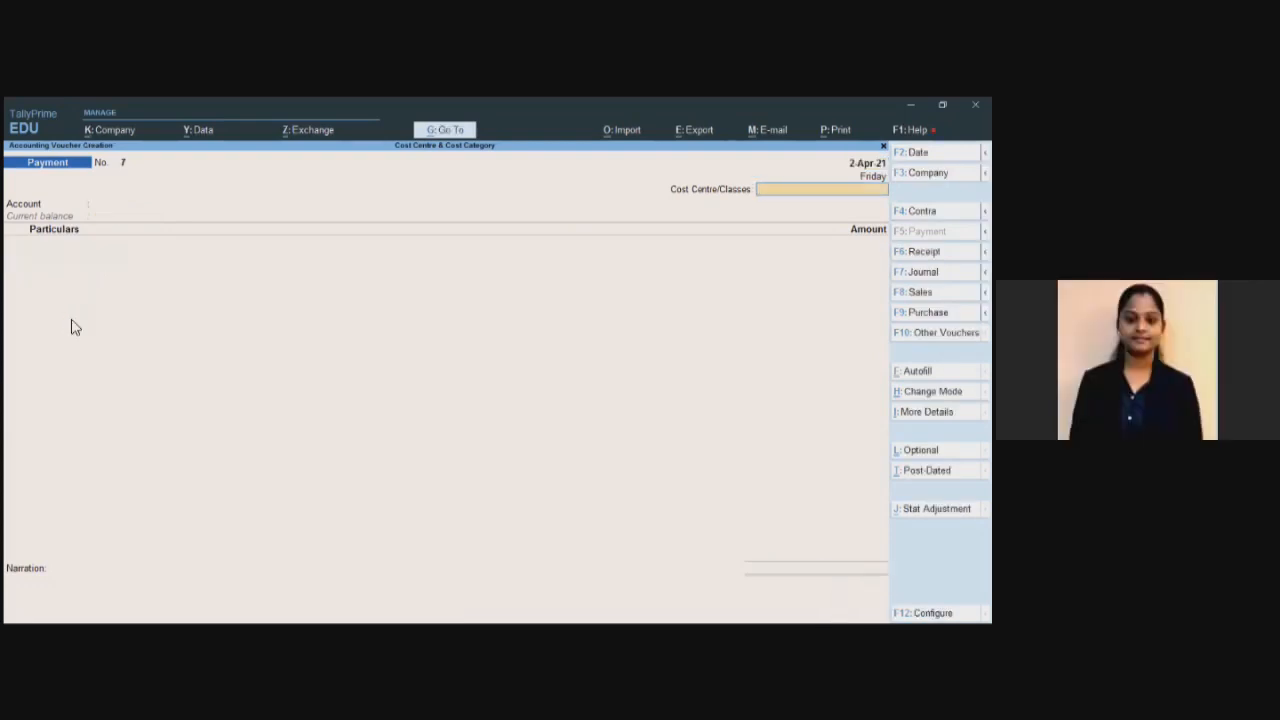
{"action": "key", "text": "Escape"}
{"action": "key", "text": "Return"}
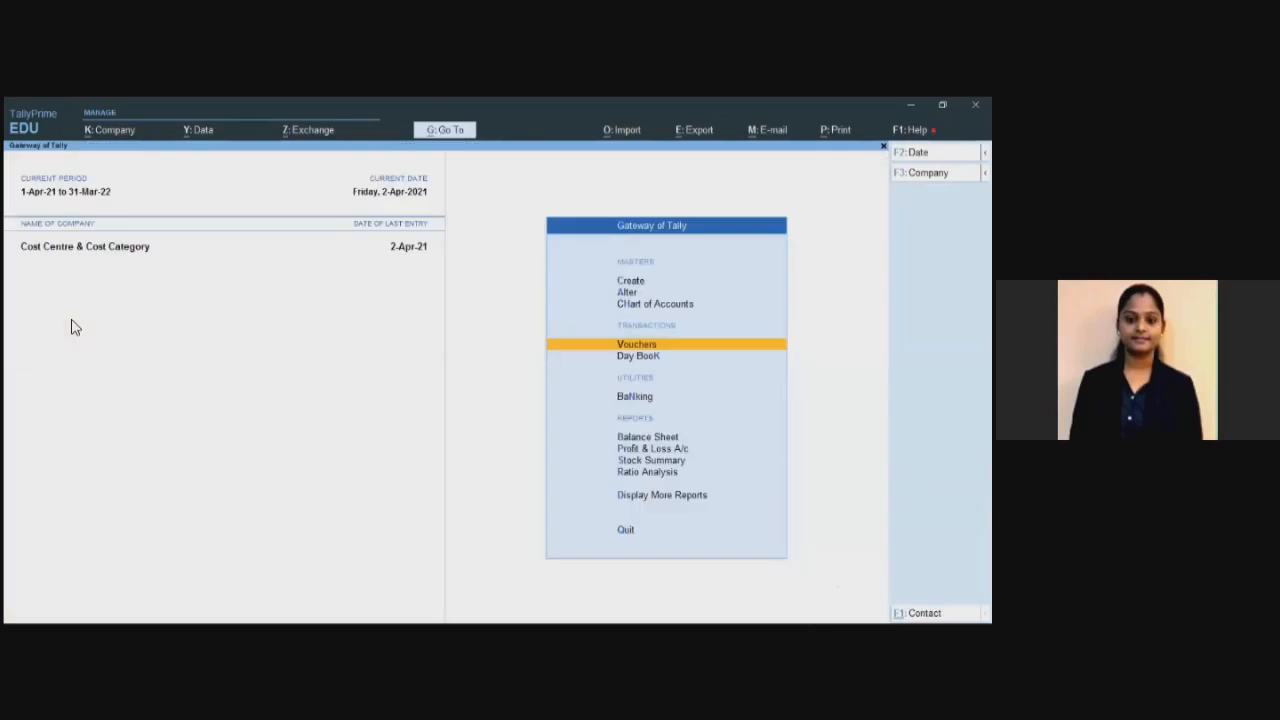